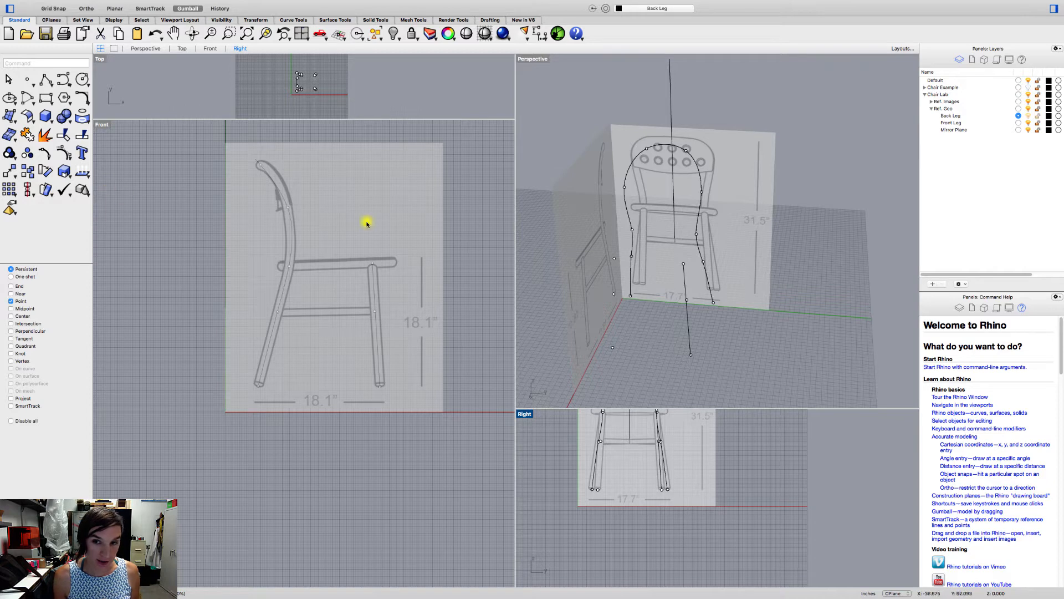
Step: Toggle the Perspective viewport's shadows off and on to compare how the reference images are shaded
mouse_move(686, 313)
right_down()
mouse_move(672, 304)
mouse_move(715, 317)
mouse_move(691, 326)
mouse_move(706, 310)
right_up()
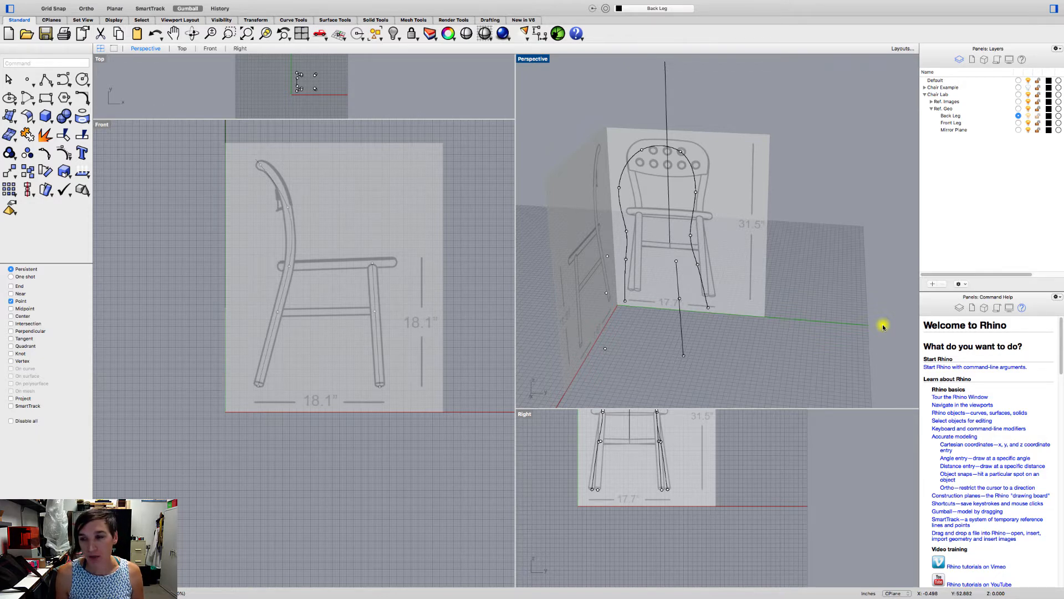
click(1010, 308)
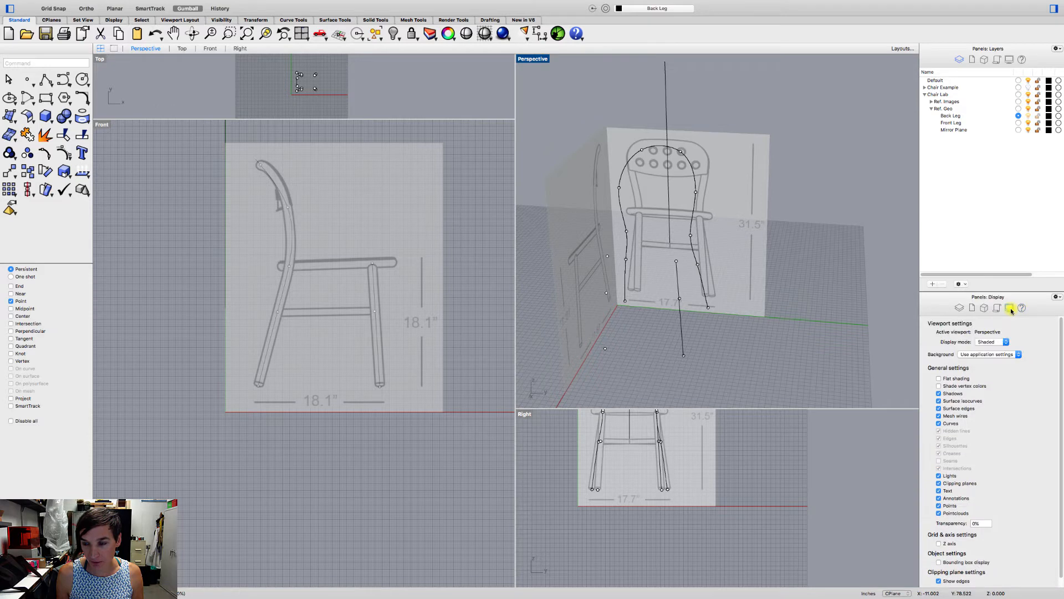
click(939, 393)
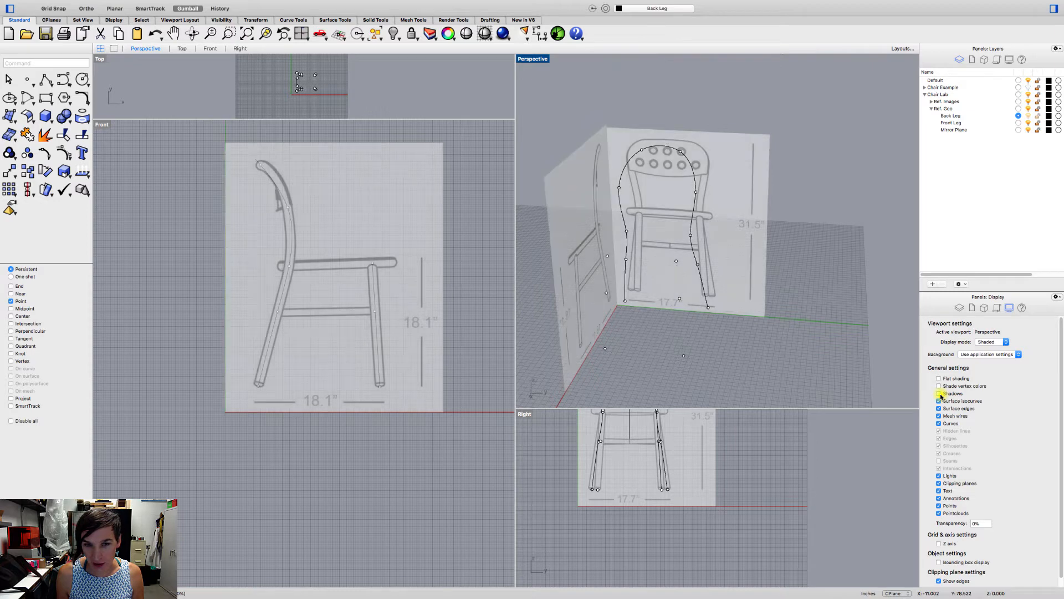
click(939, 393)
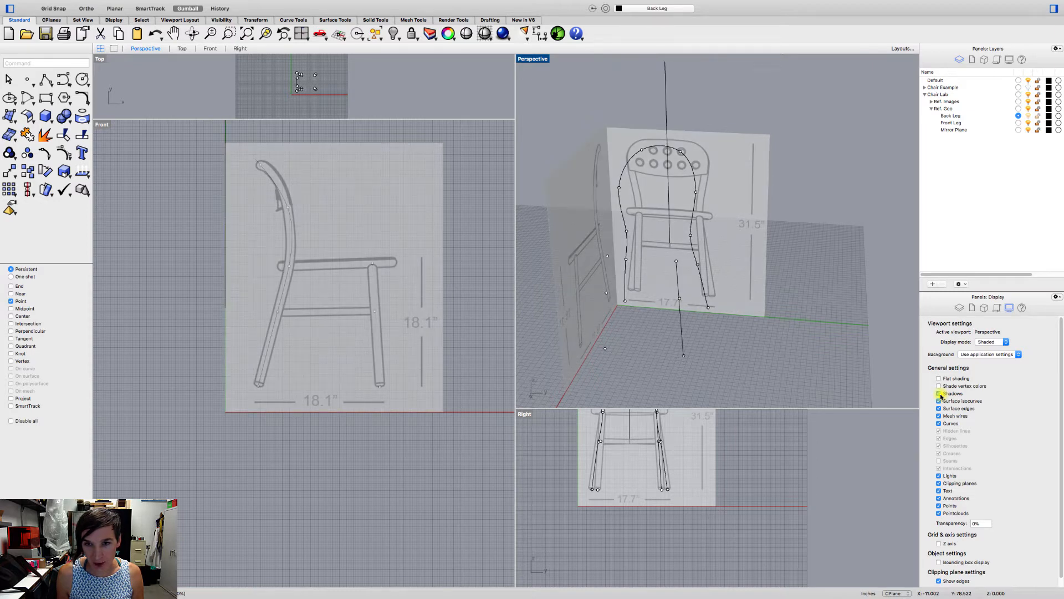
click(939, 393)
click(939, 394)
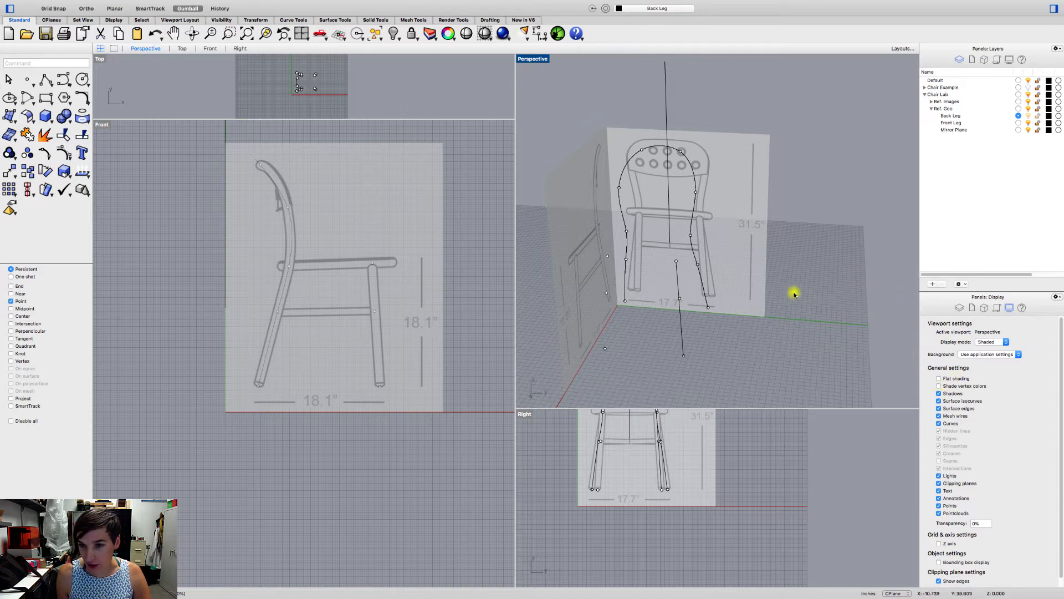
Step: Select both chair reference image planes in the Perspective viewport and show their Picture material settings
right_drag(762, 303, 752, 280)
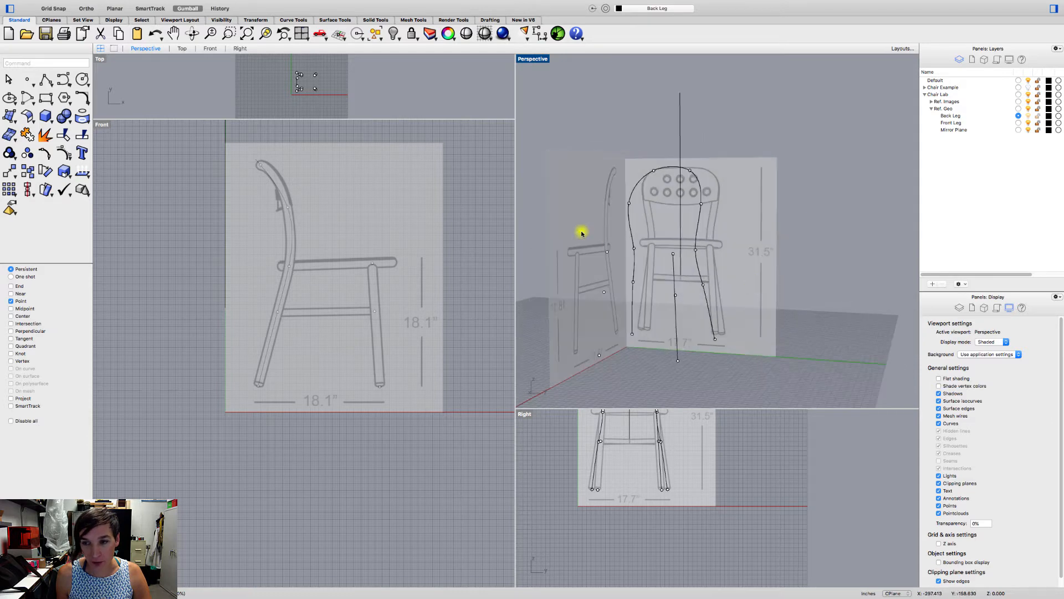
click(579, 232)
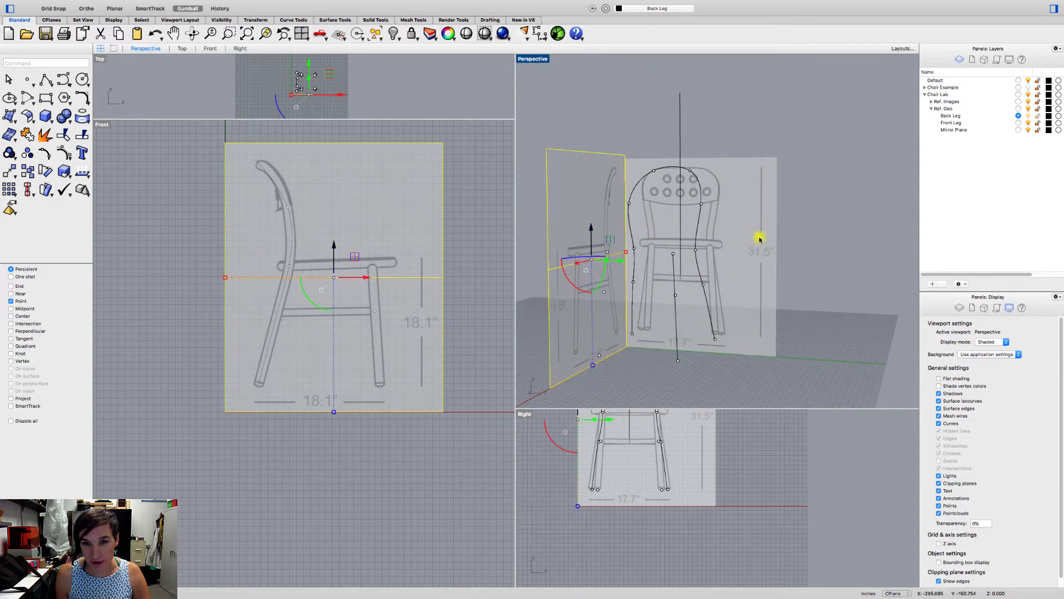
click(760, 235)
click(606, 233)
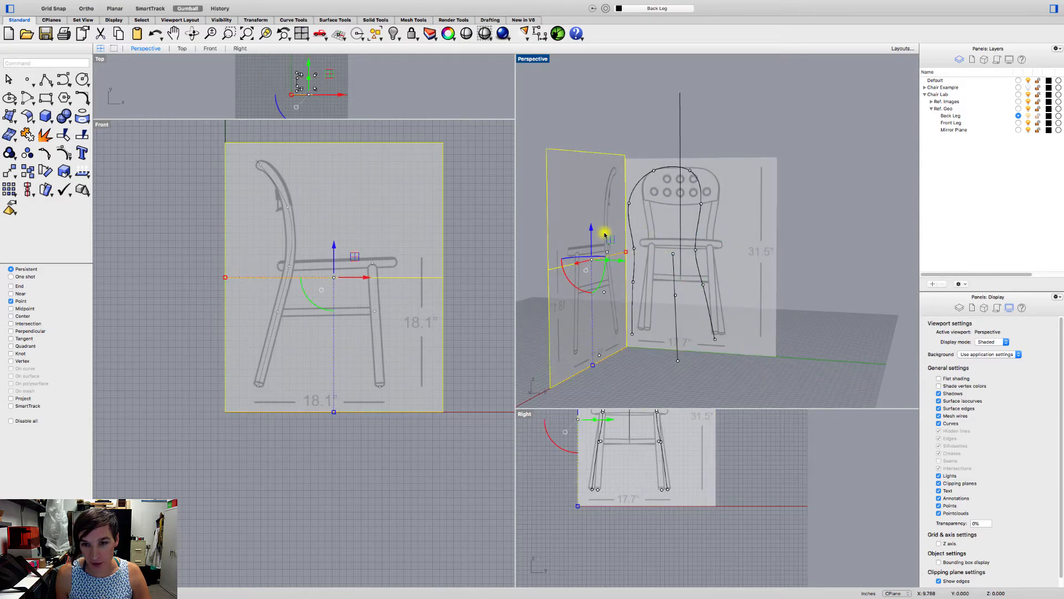
click(795, 246)
click(754, 248)
shift+click(603, 238)
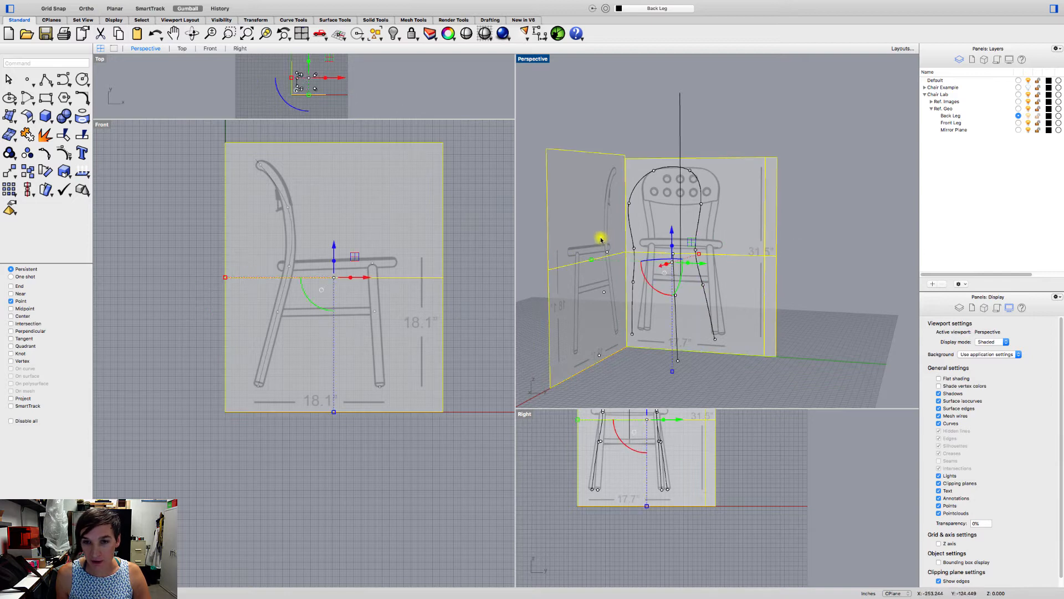
click(1058, 297)
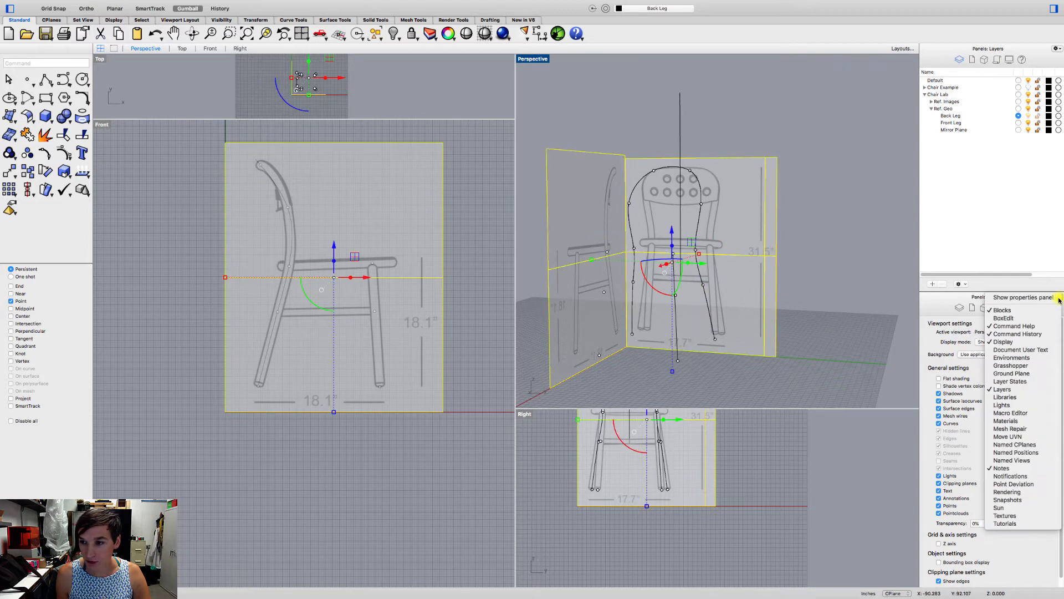
click(1041, 298)
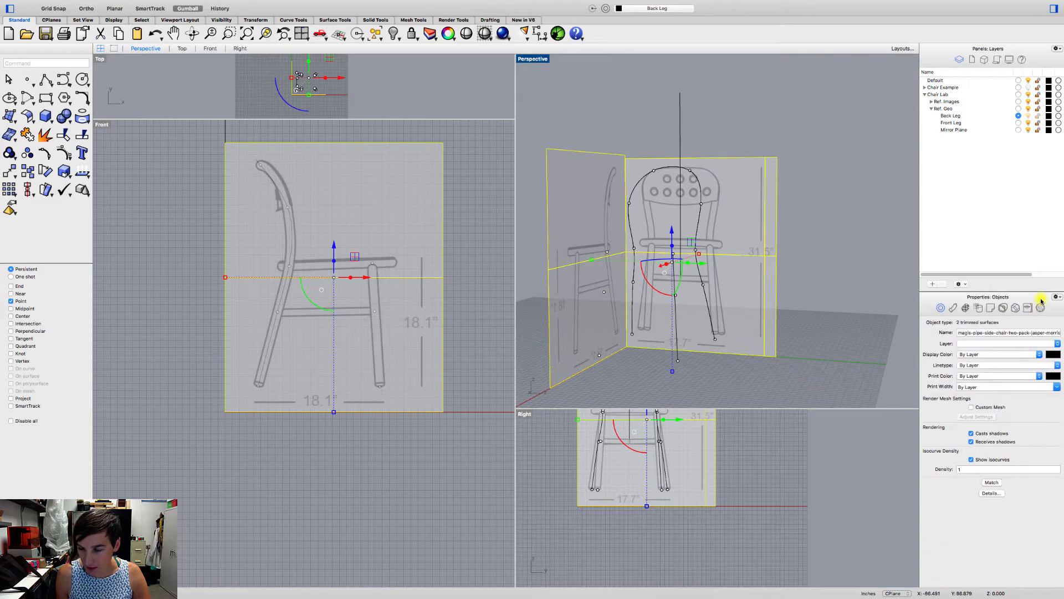
click(954, 309)
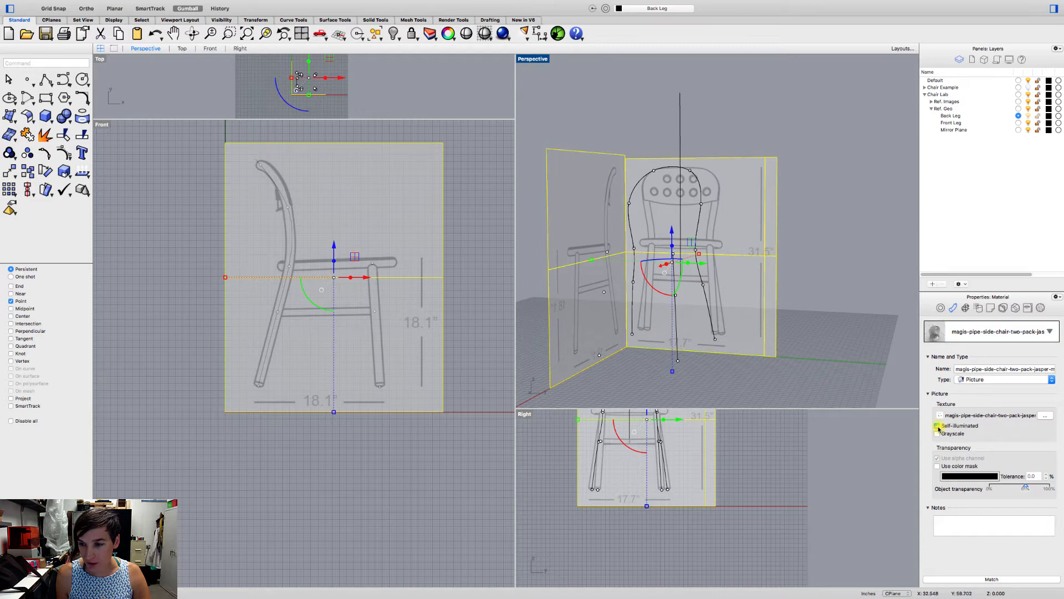
Step: Deselect the image planes, inspect them from other angles, and bring back Command Help in place of the properties
click(852, 327)
right_drag(843, 323, 705, 276)
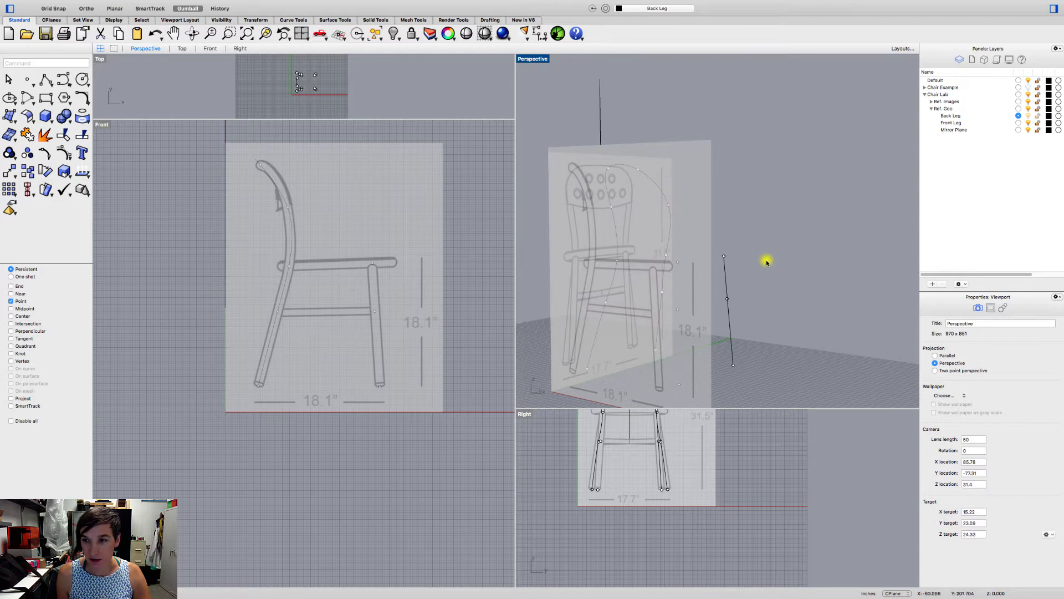
right_drag(766, 262, 653, 279)
click(1057, 297)
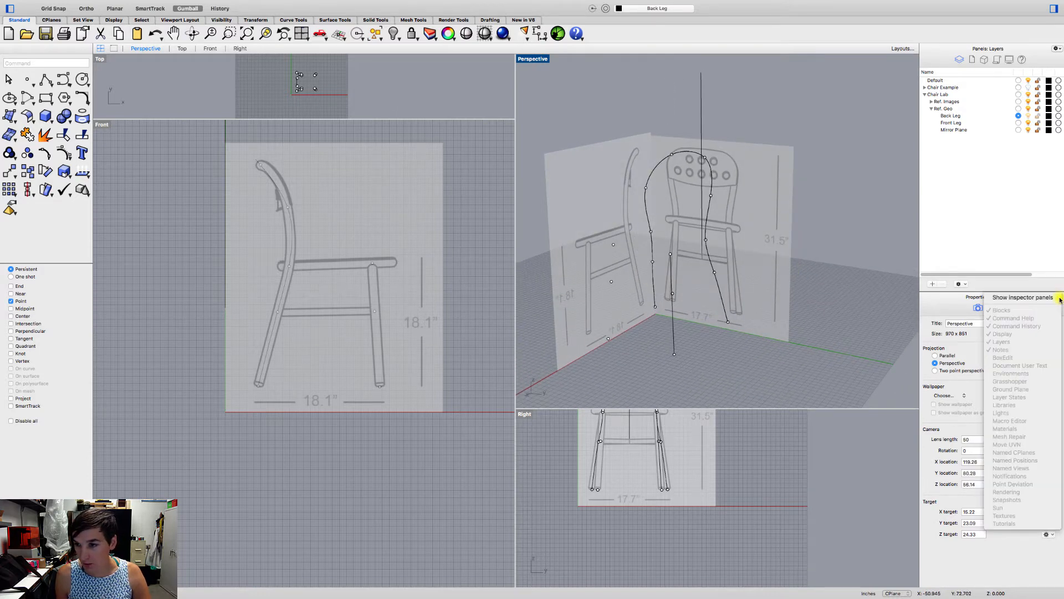
click(1051, 298)
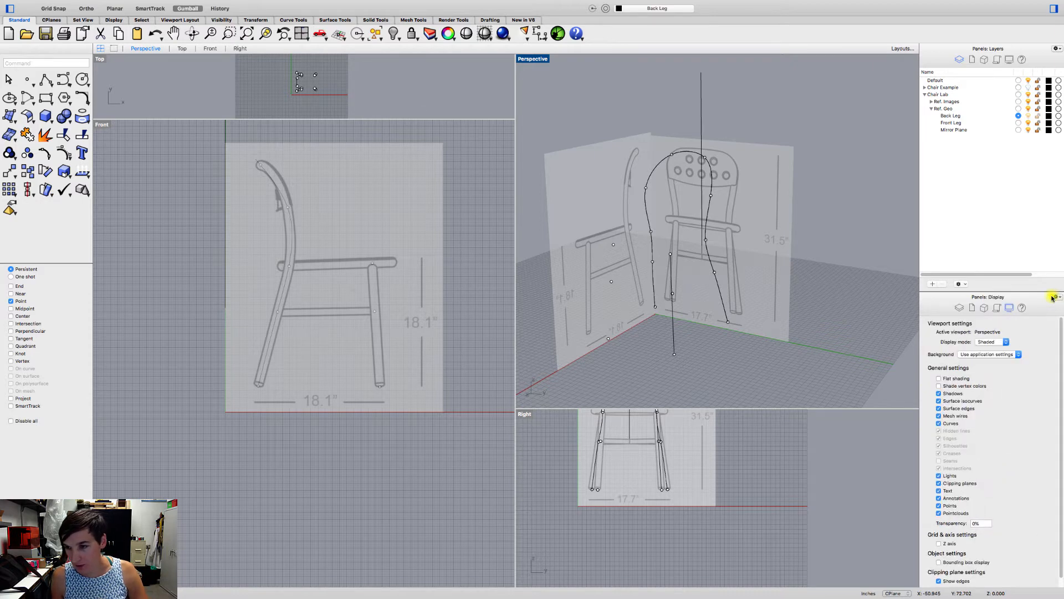
click(1022, 308)
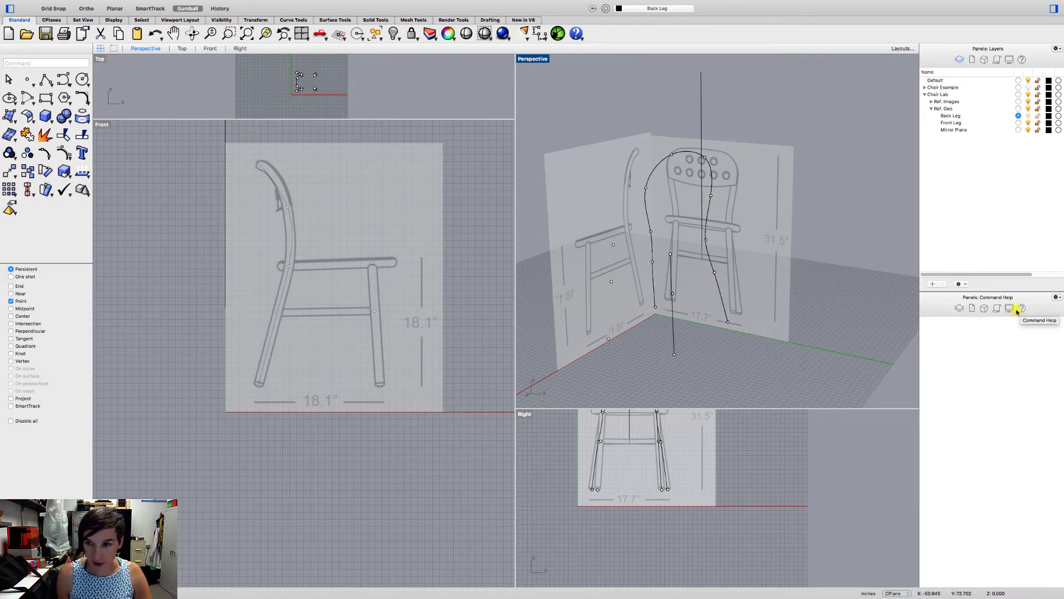
Step: Move the front leg line in the Perspective viewport onto the Front Leg layer
right_drag(674, 214, 668, 209)
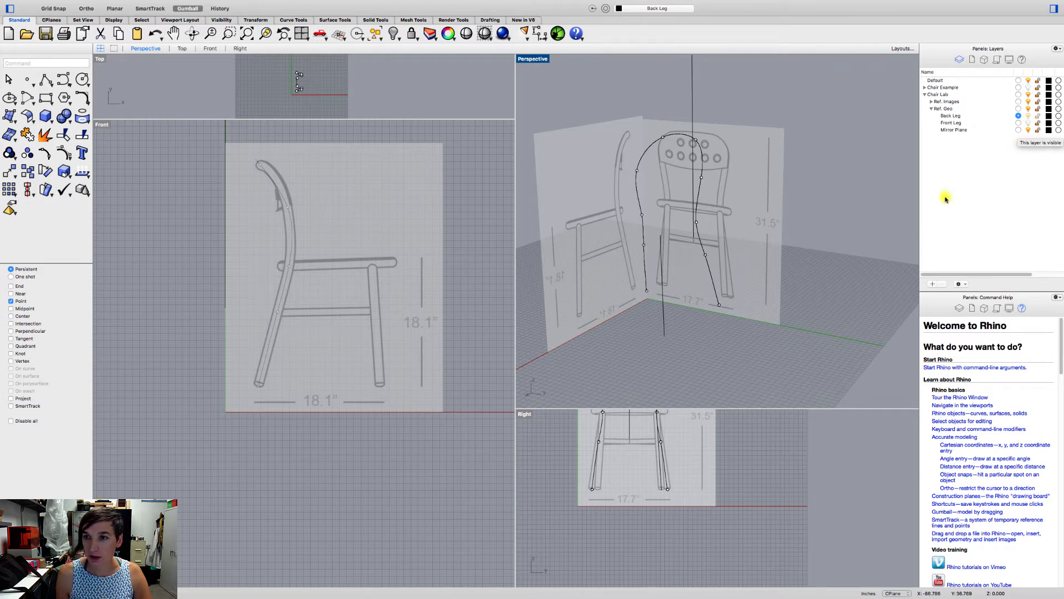
click(664, 317)
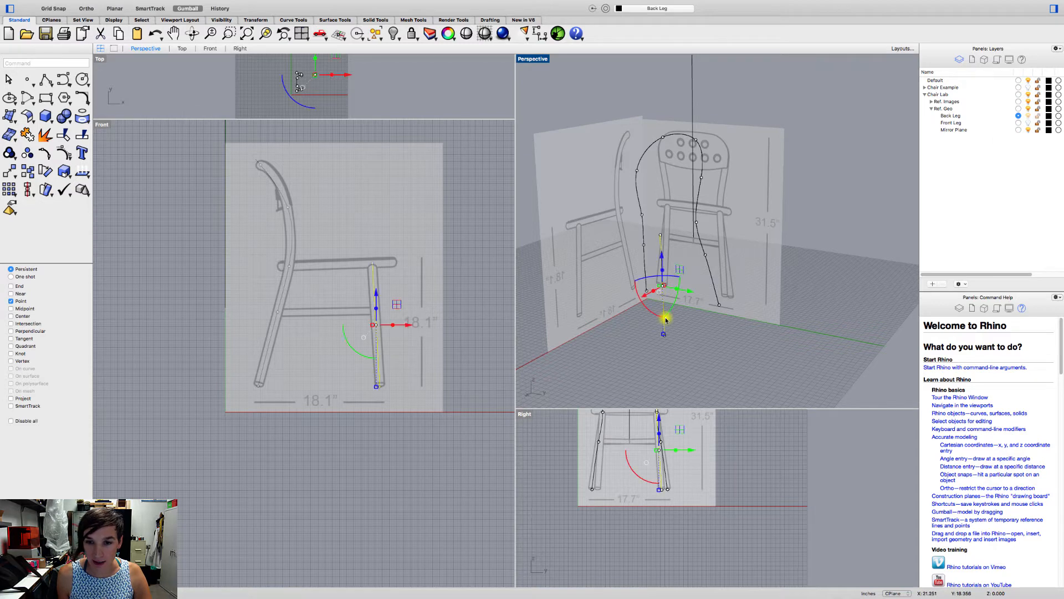
right_click(958, 125)
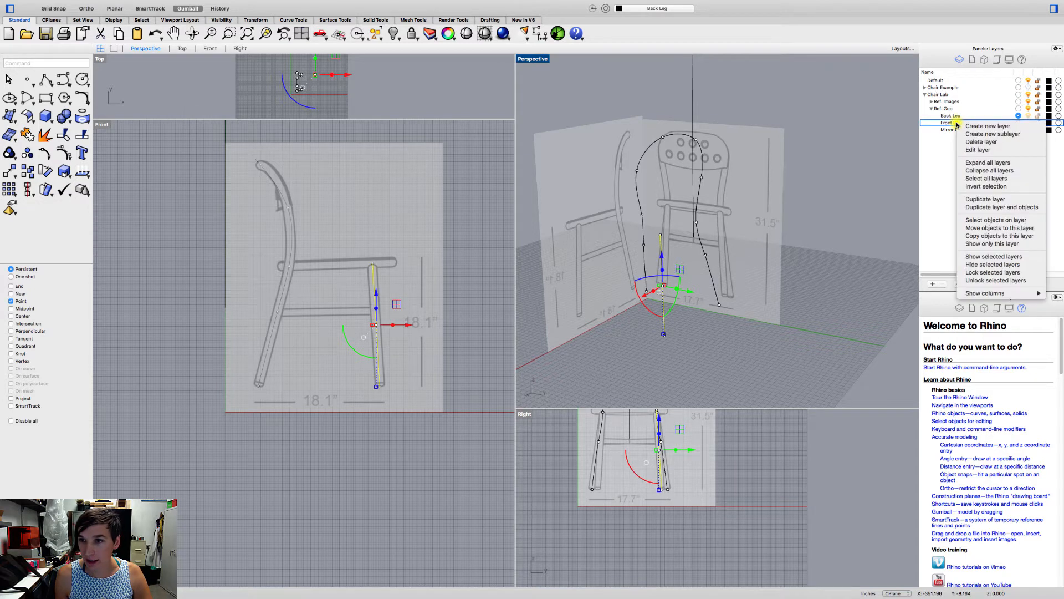
click(992, 228)
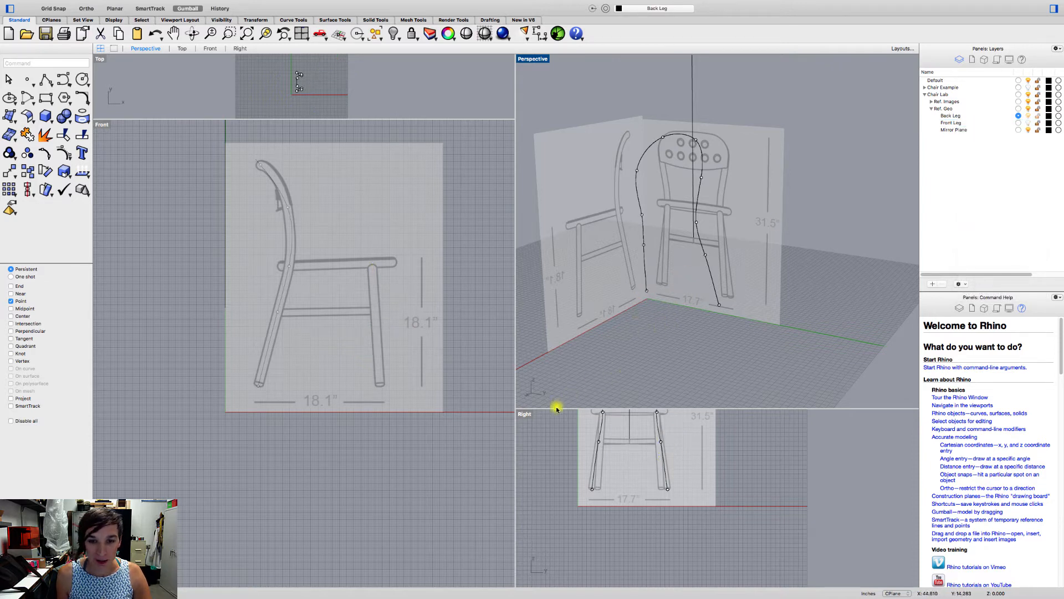
Step: Maximize the Right viewport and frame the whole front-elevation chair drawing
drag(556, 407, 556, 373)
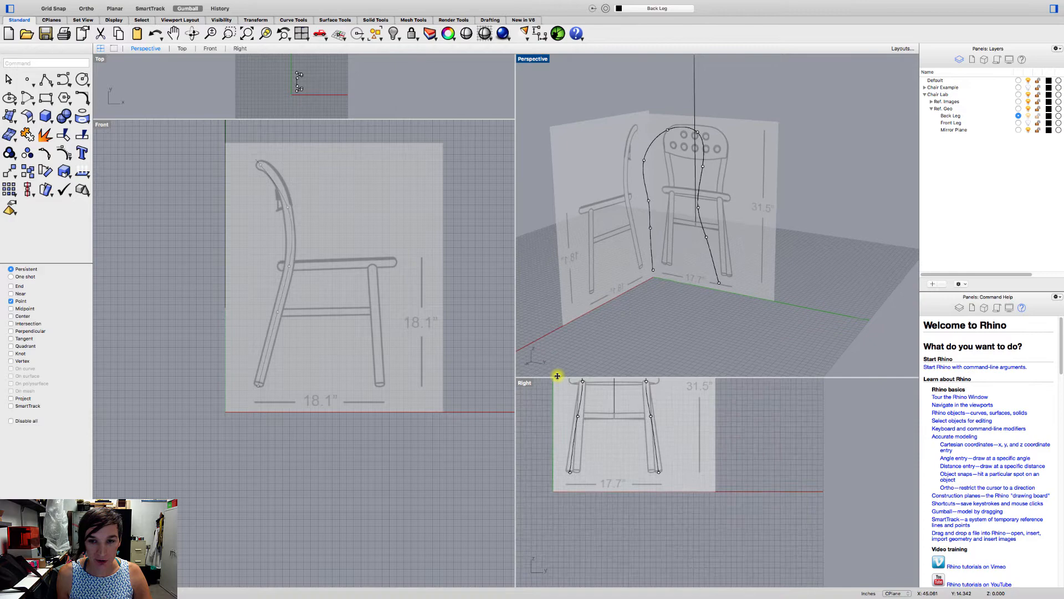
click(525, 381)
double_click(524, 382)
right_drag(482, 354, 734, 579)
scroll(555, 269, down, 5)
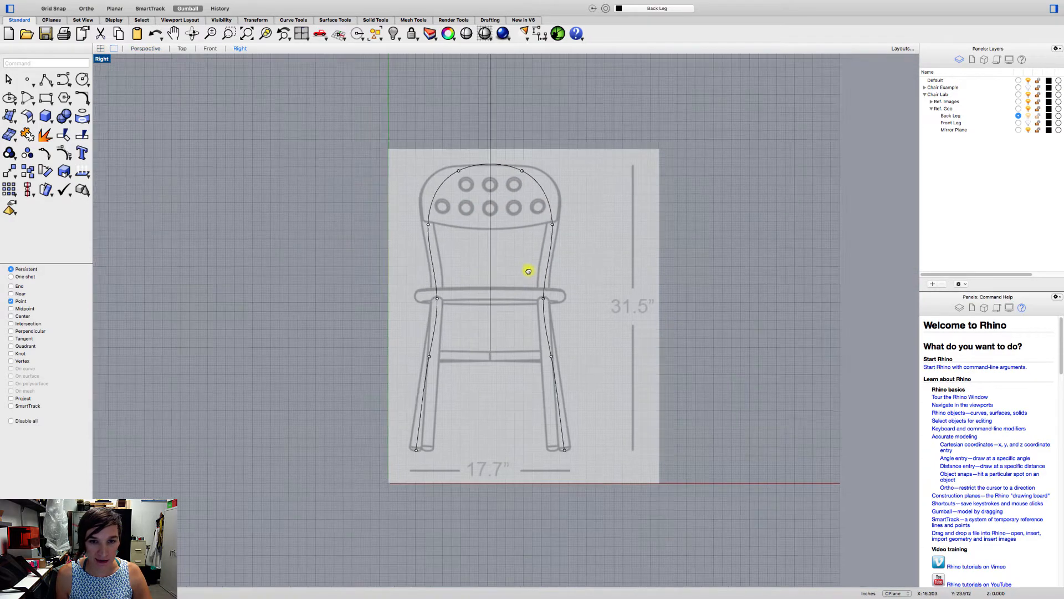
Step: Lock the Ref. Images layer and test that the back leg curve can be selected on its own
click(435, 188)
click(460, 197)
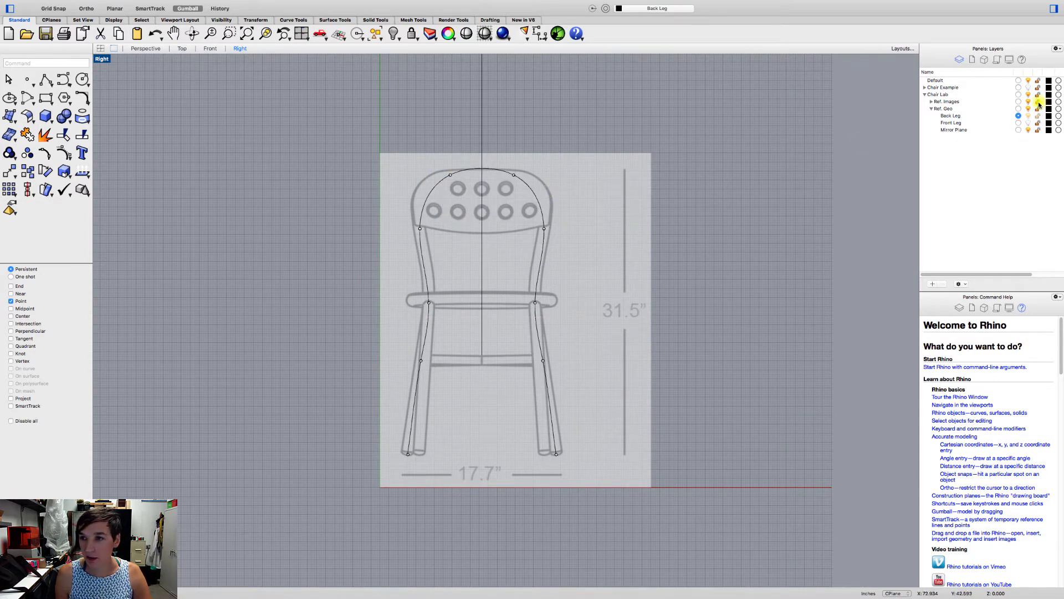
click(426, 195)
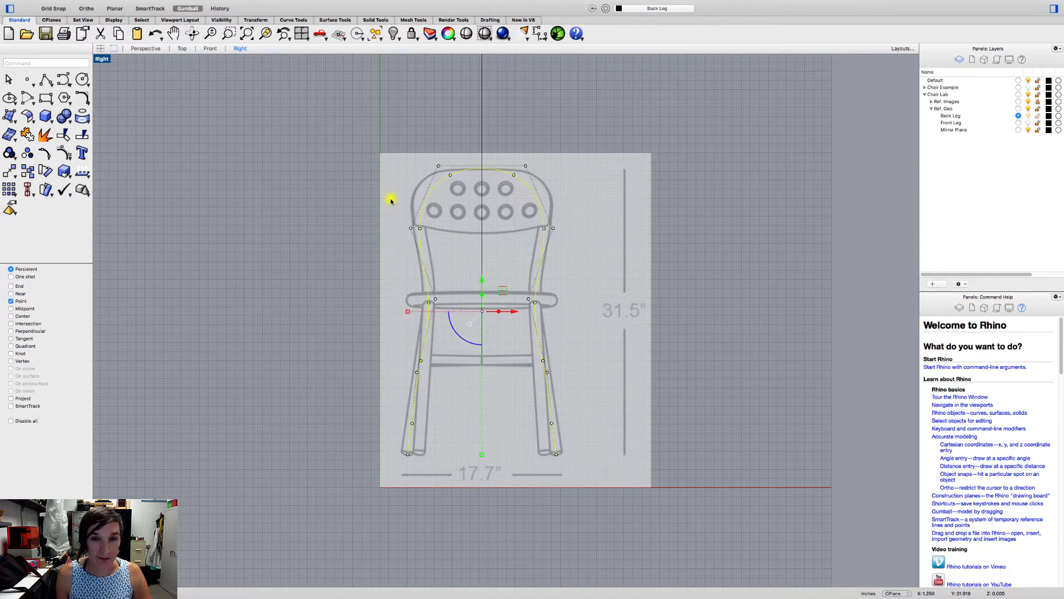
click(369, 218)
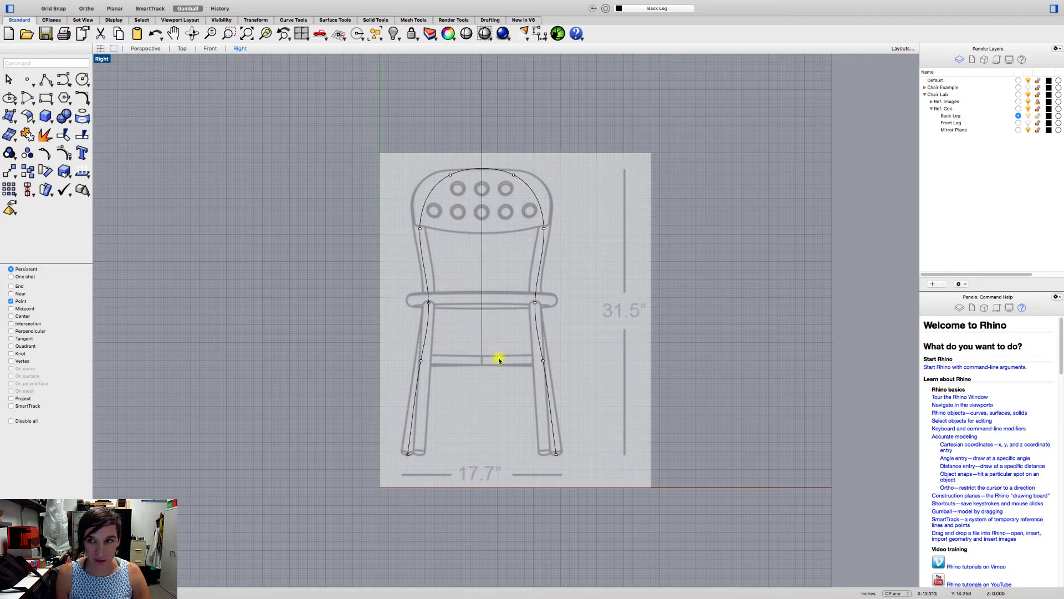
Step: Collapse the Ref. Geo layer group and create a layer named "Back Leg _Curve" under Chair Lab
click(942, 109)
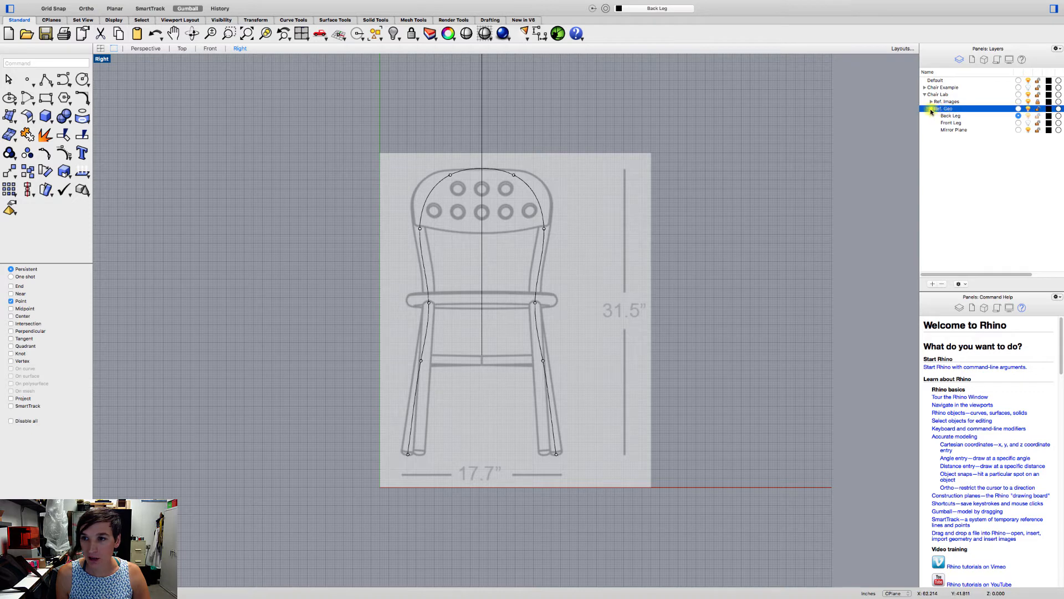
click(932, 109)
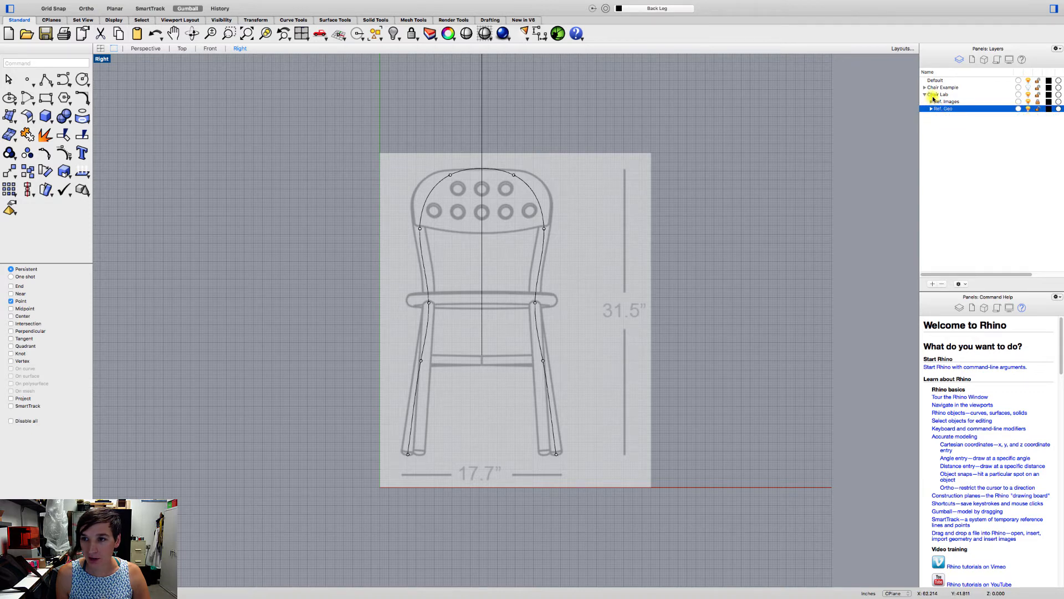
click(933, 284)
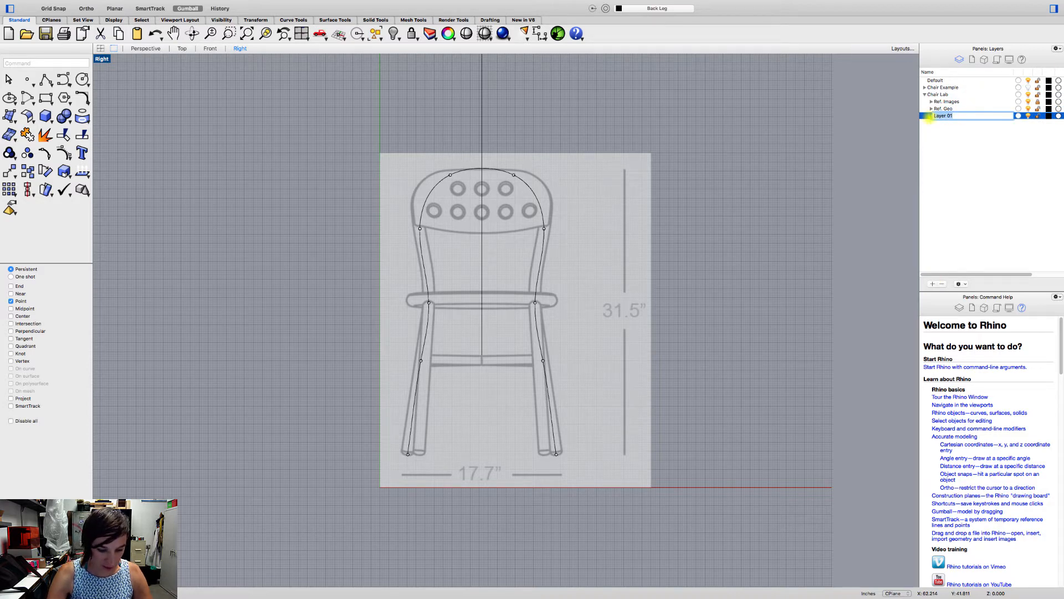
text(Curve)
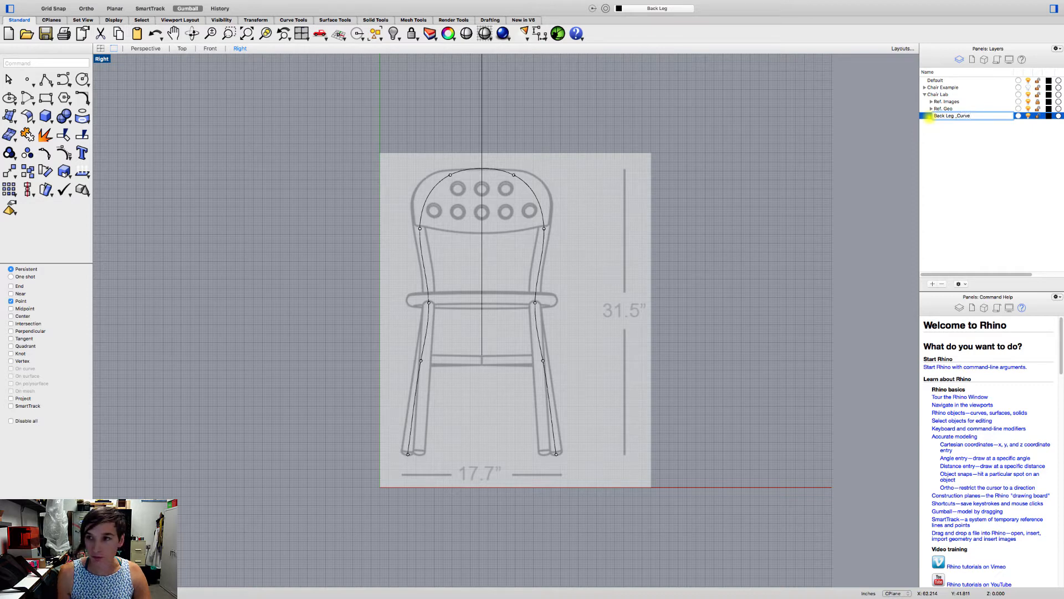
click(1010, 138)
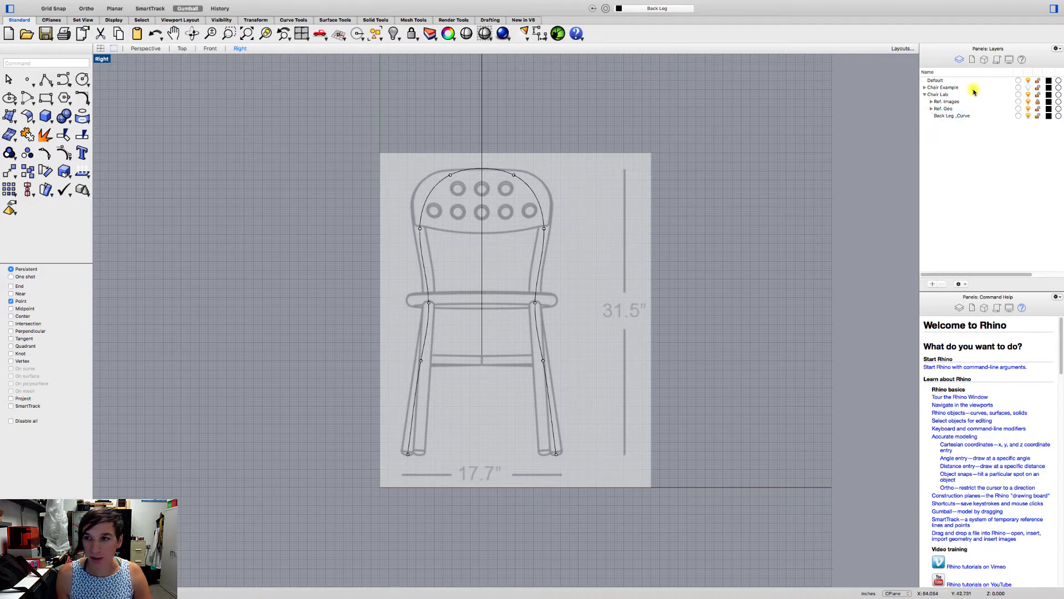
Step: Move the back leg curve onto the Back Leg _Curve layer and clear the selection
click(538, 209)
right_click(971, 116)
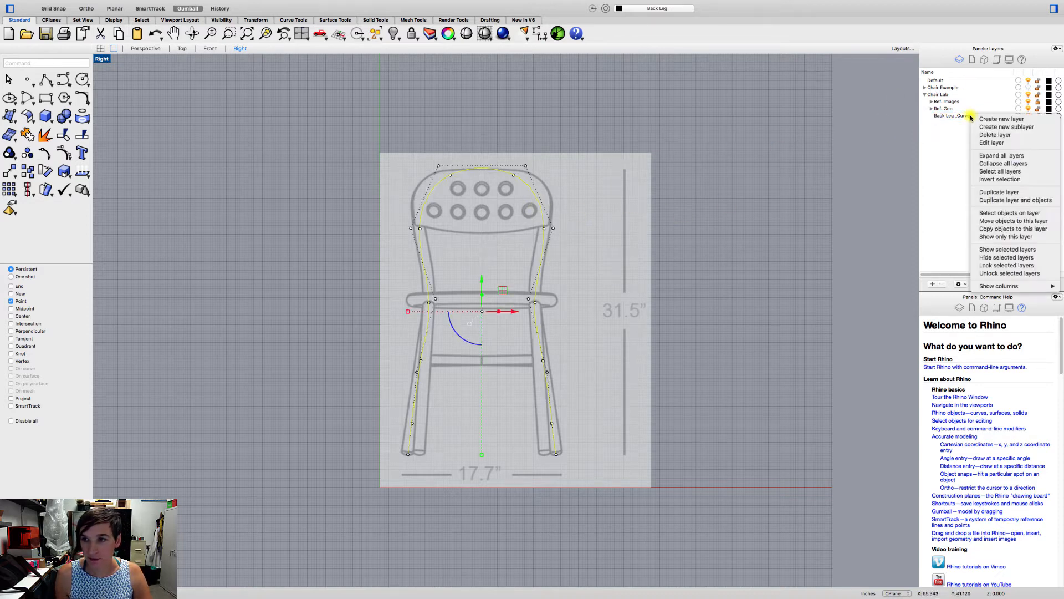
click(1011, 222)
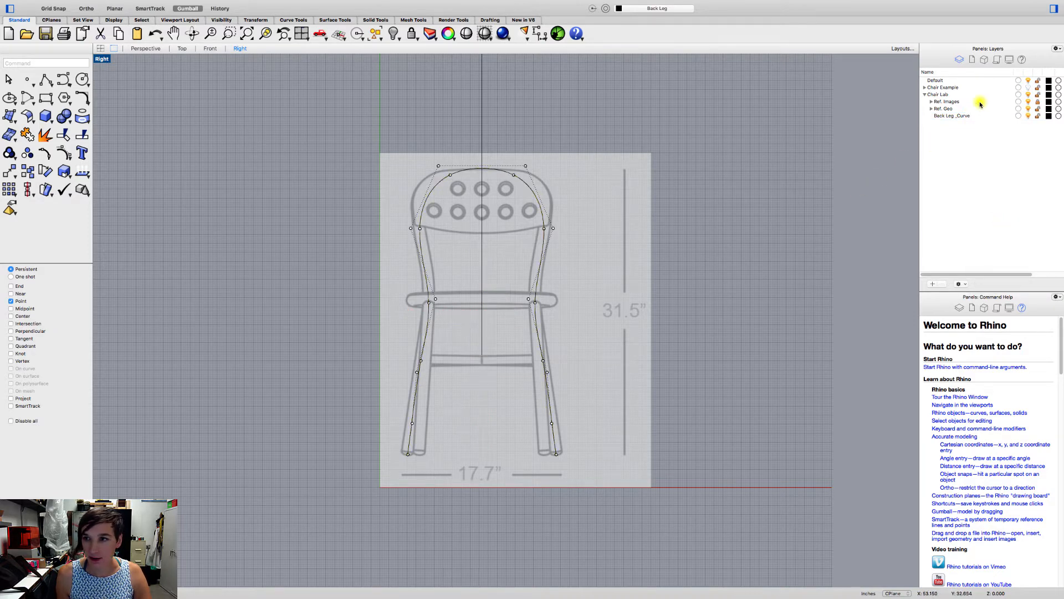
key(Escape)
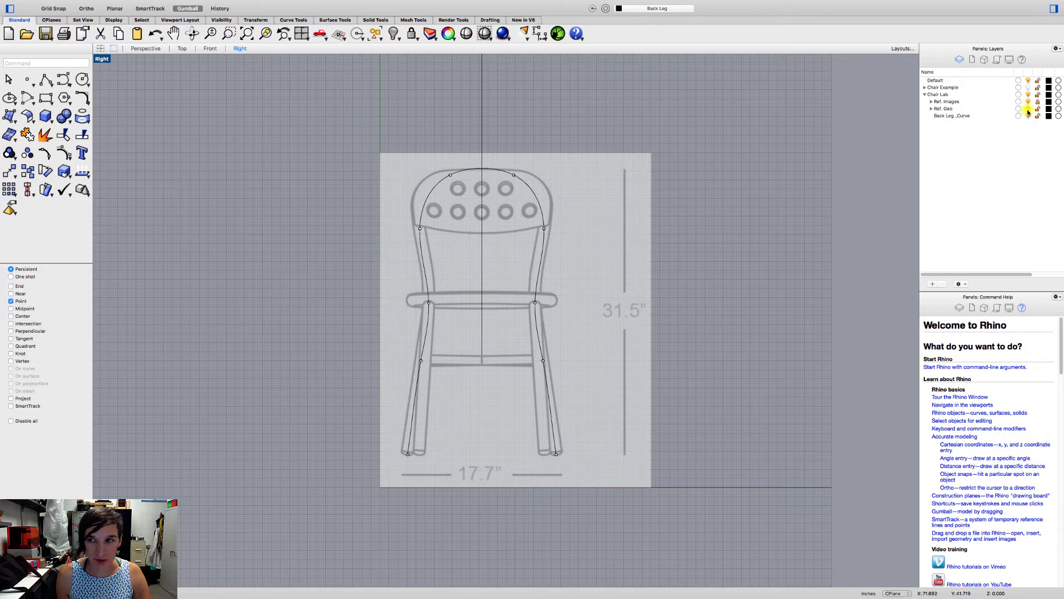
Step: Make Back Leg _Curve the current layer and hide the Ref. Geo layer
click(1018, 116)
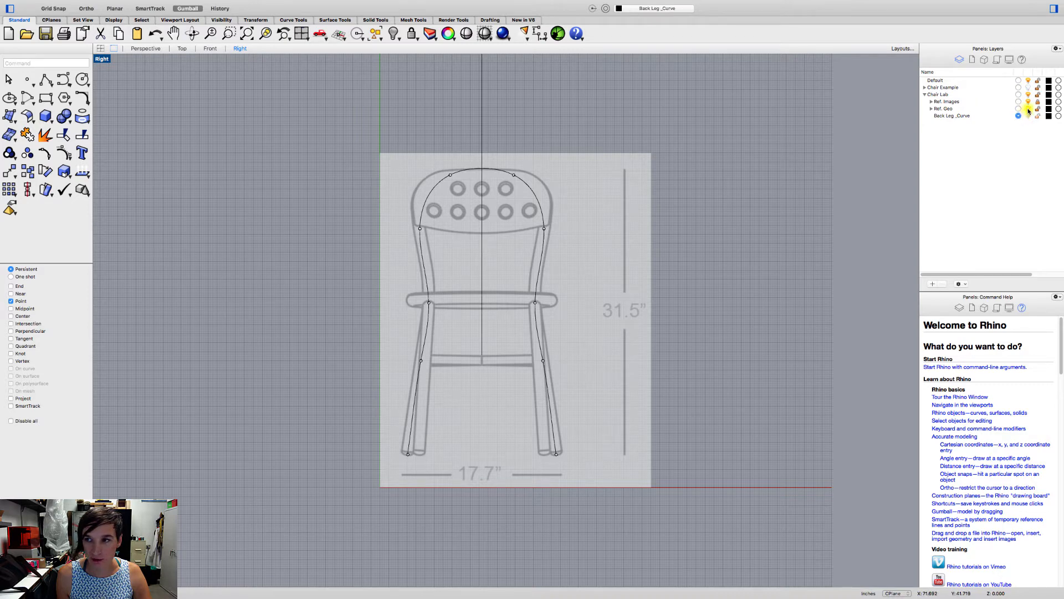
click(1028, 109)
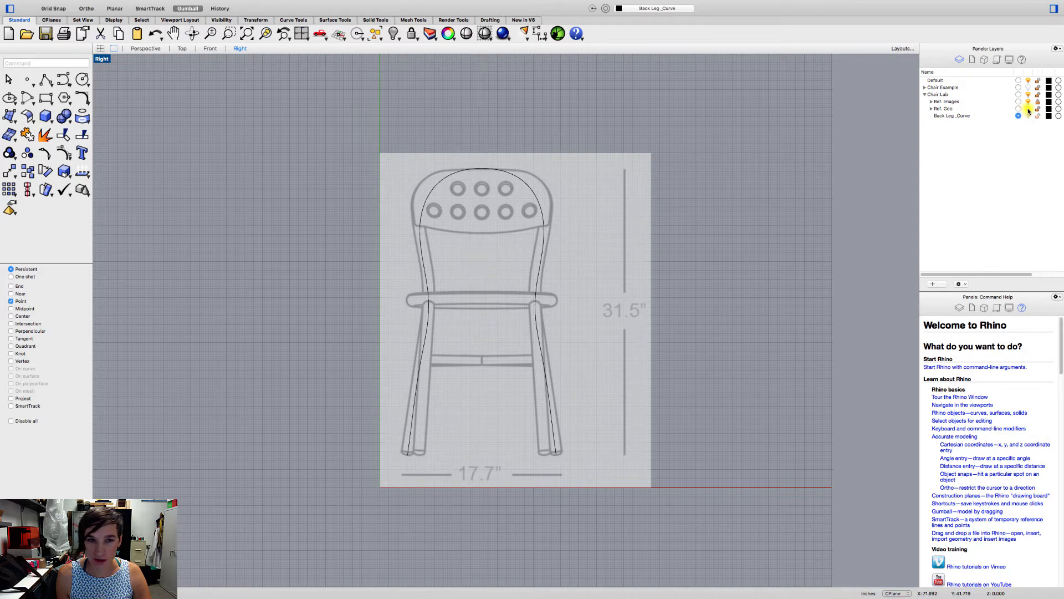
Step: Test how the back leg curve's control points display by selecting, deselecting and reselecting the curve
click(440, 180)
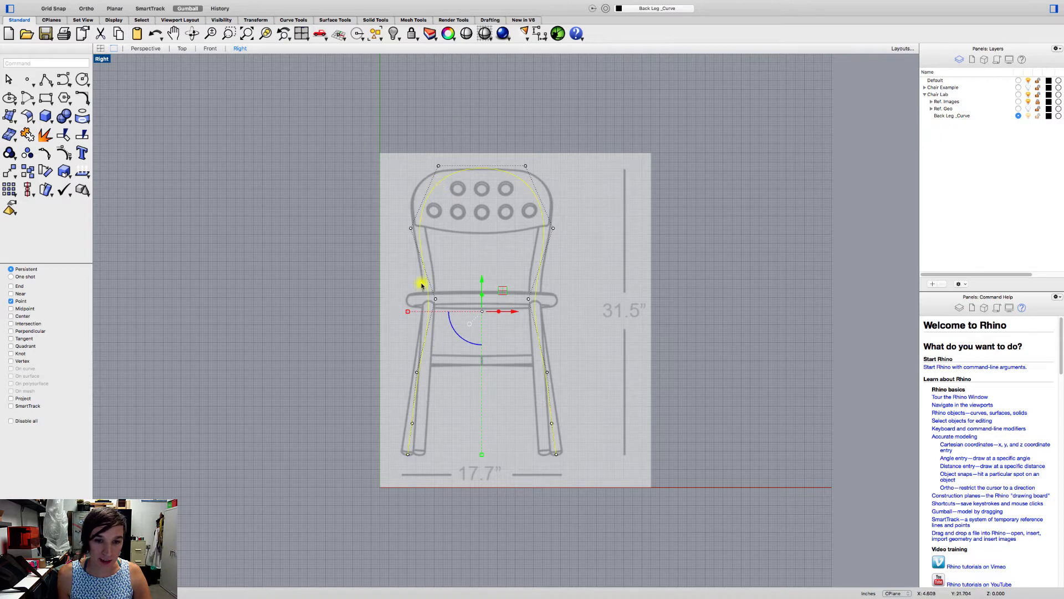
click(329, 158)
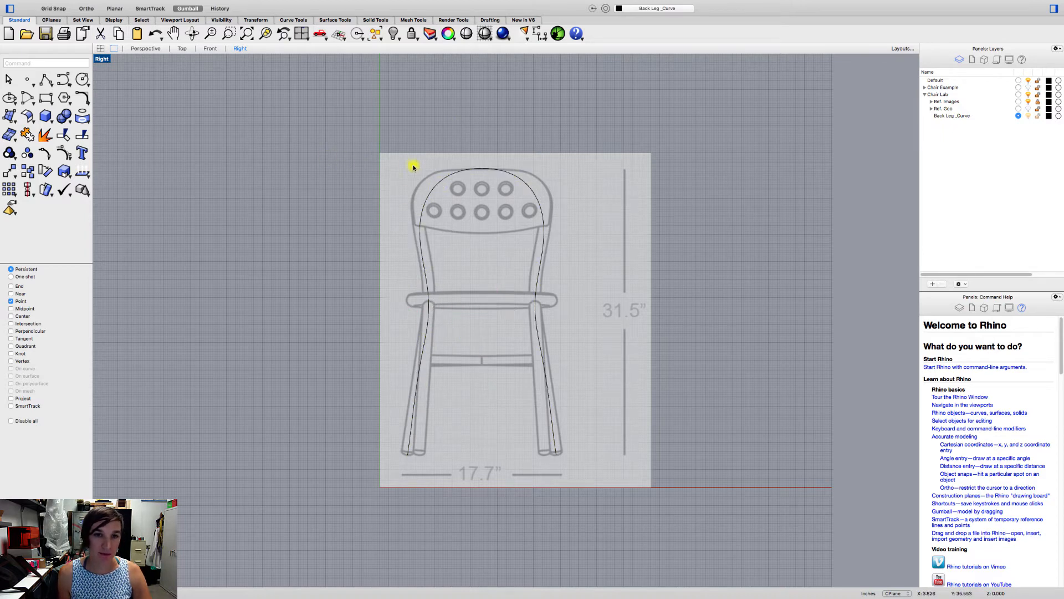
click(438, 187)
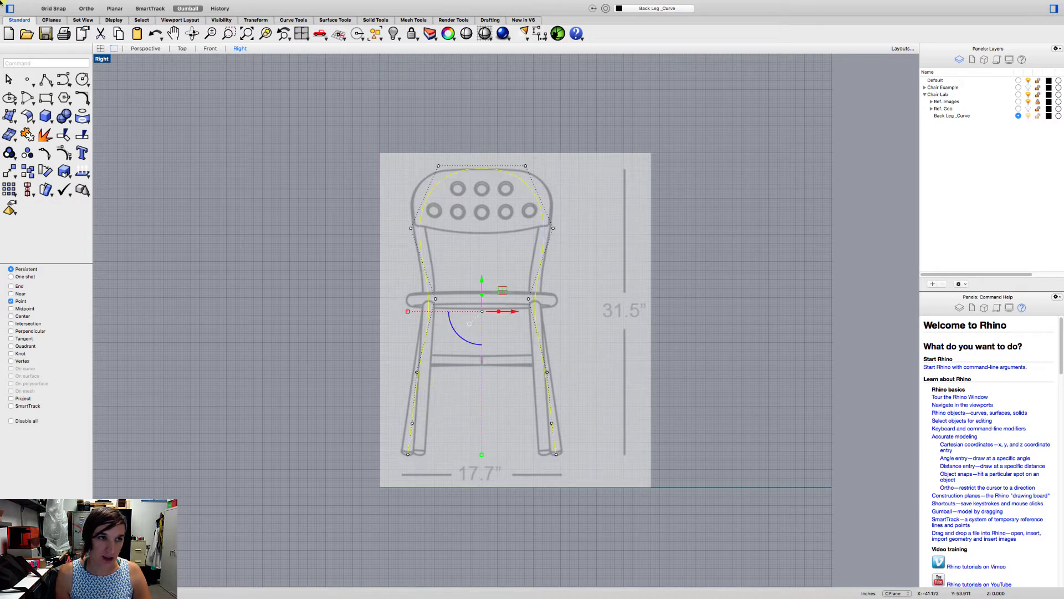
Step: Disable the mouse preference "Turn on control points when selecting a curve, light or annotation" and close the preferences
click(32, 4)
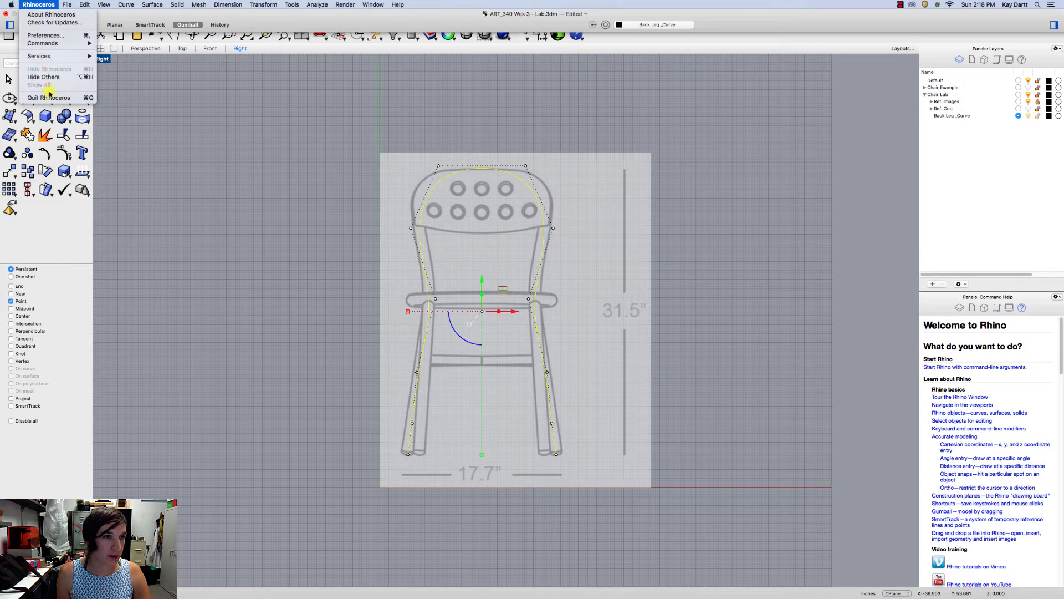
click(45, 36)
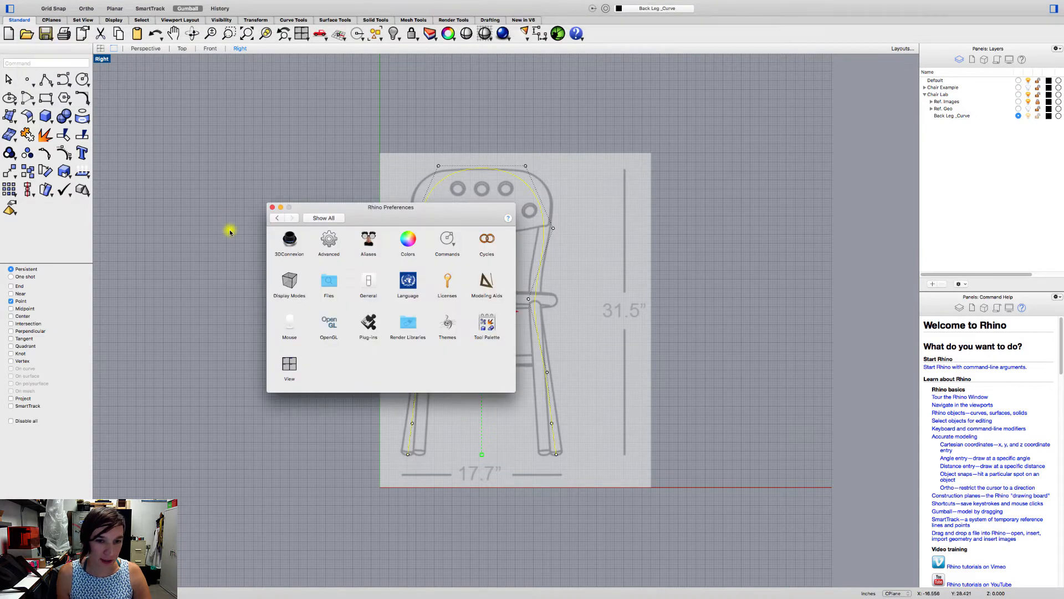
drag(337, 208, 184, 182)
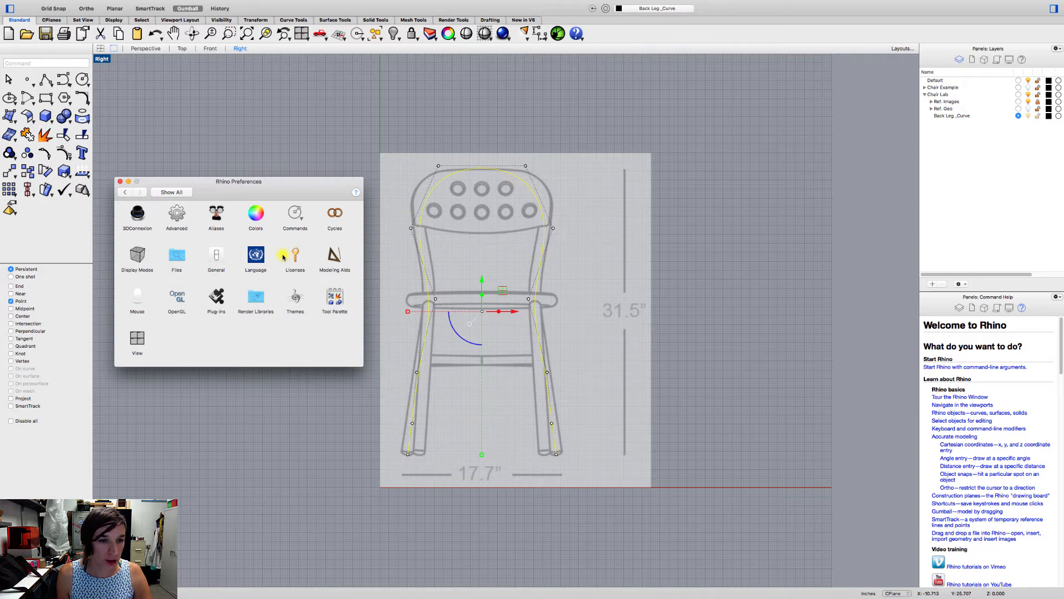
click(136, 299)
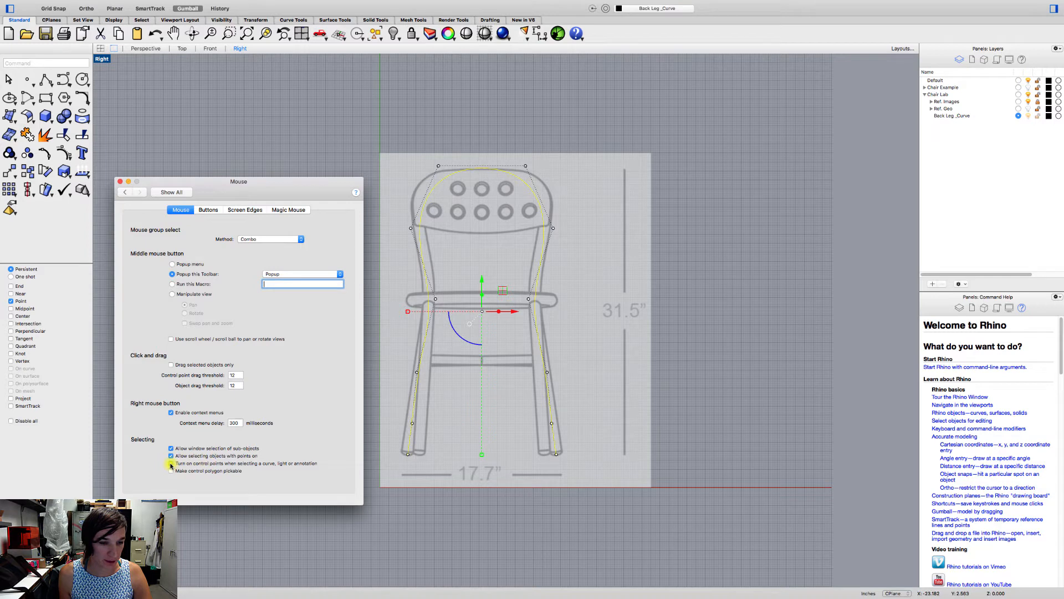
click(171, 456)
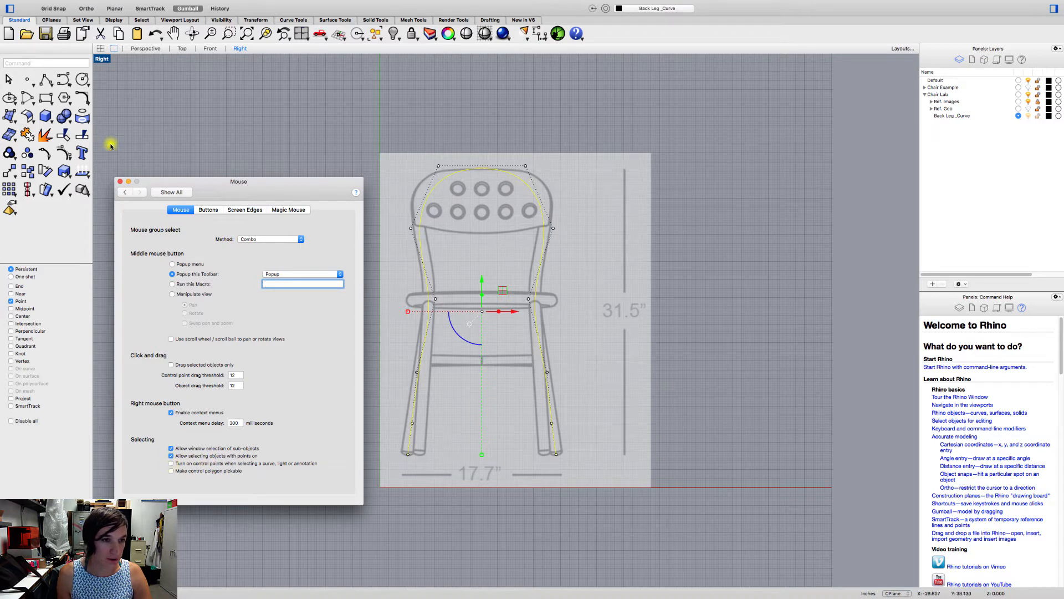
click(127, 192)
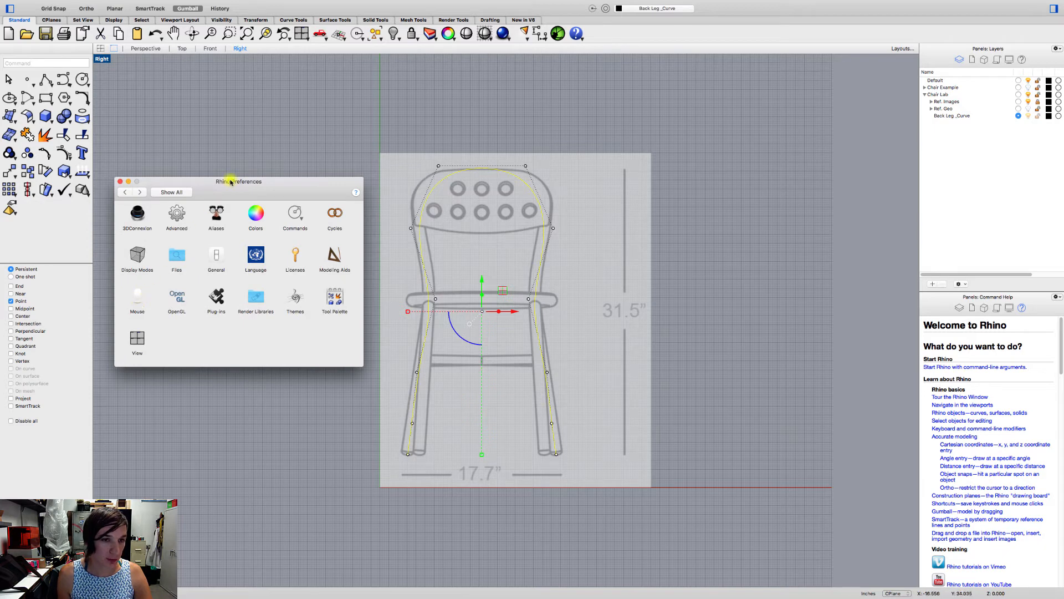
click(122, 181)
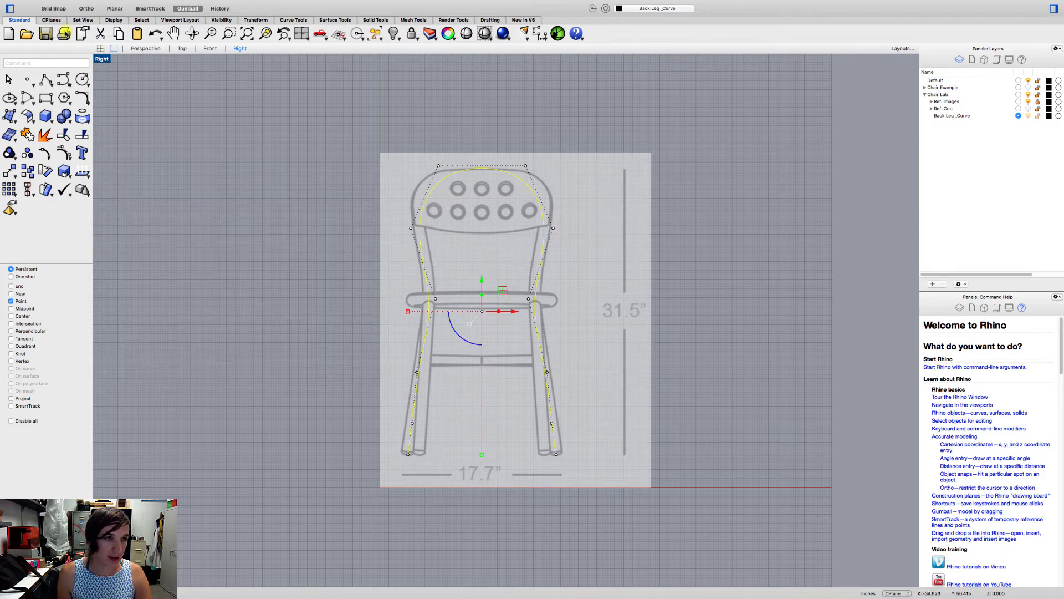
Step: Turn off the back leg curve's control points and reselect the curve to test the changed selection behaviour
click(43, 4)
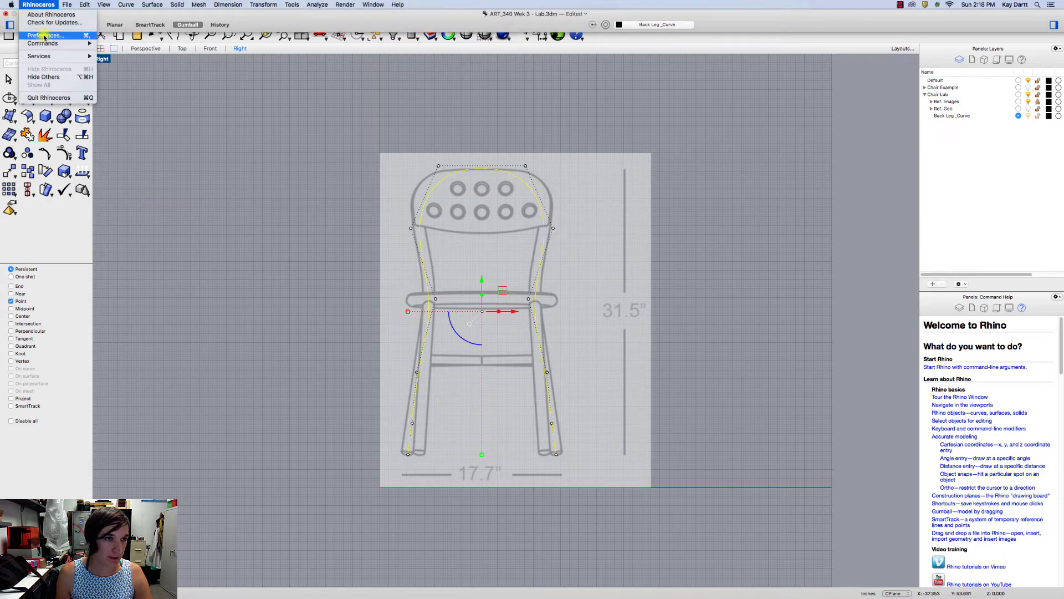
click(384, 20)
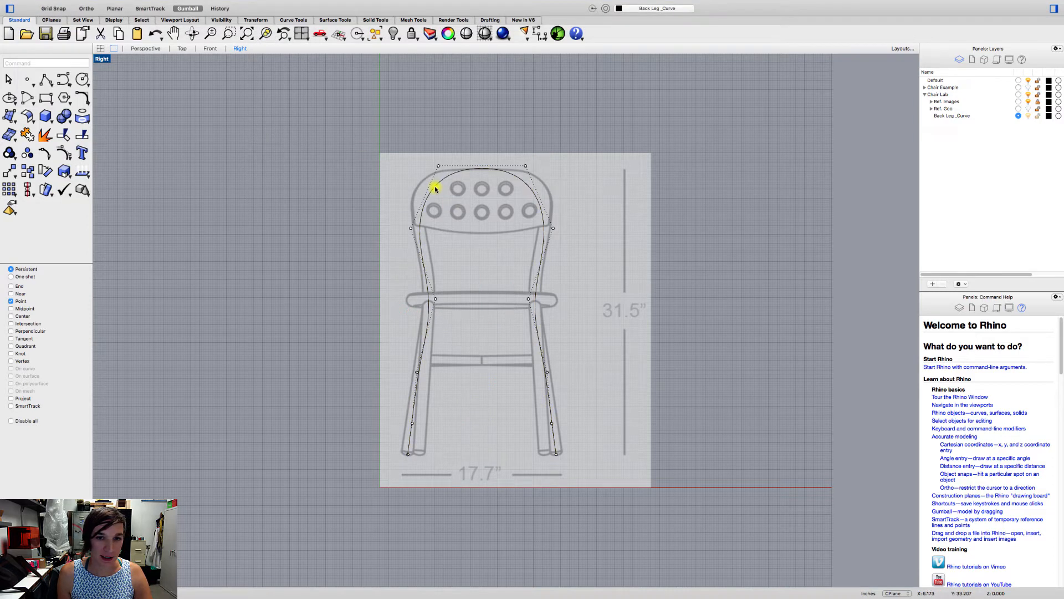
click(360, 175)
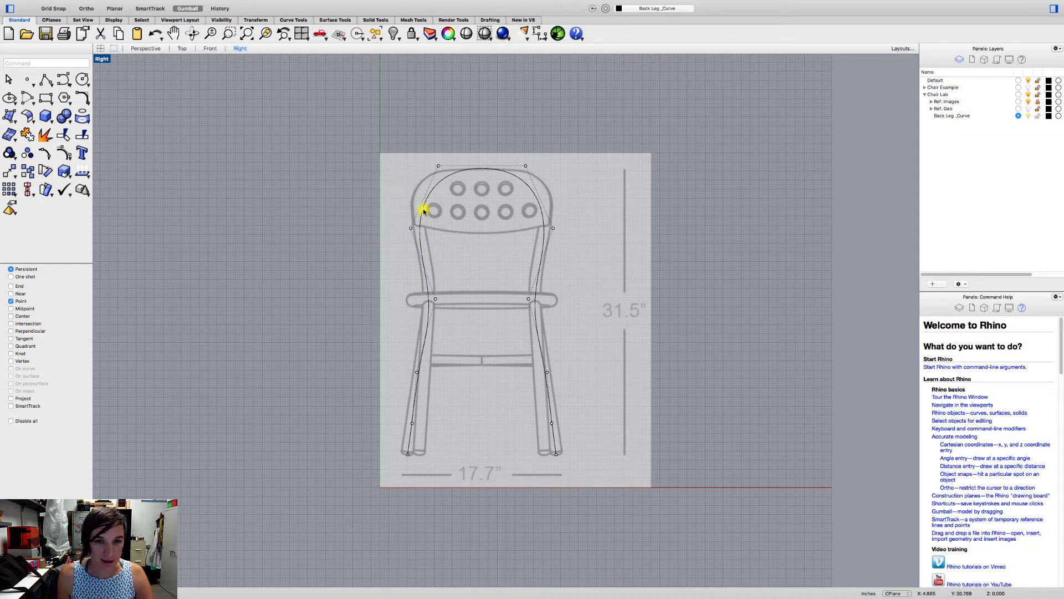
key(F11)
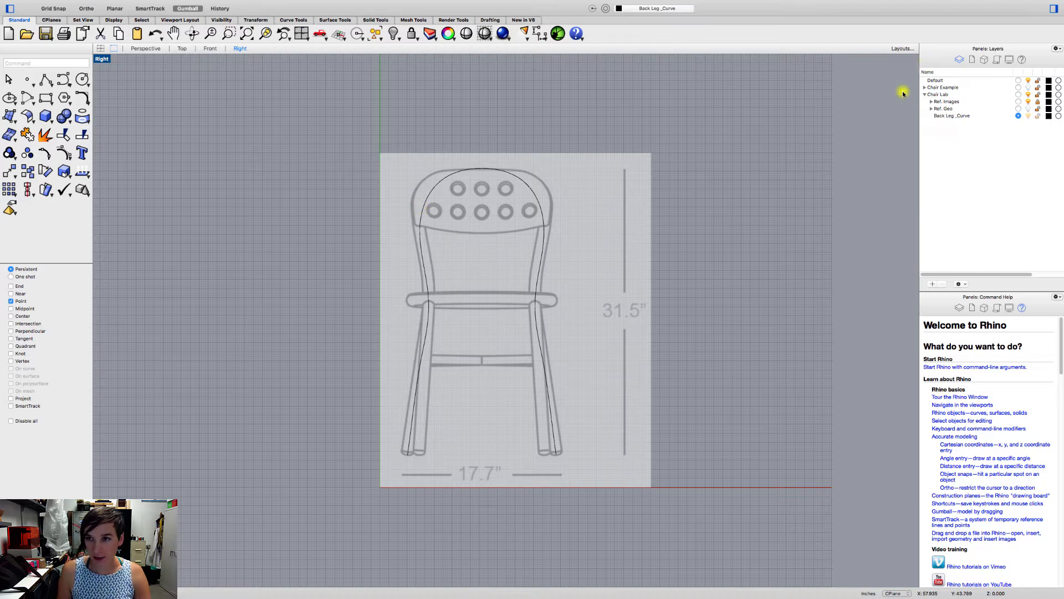
click(428, 198)
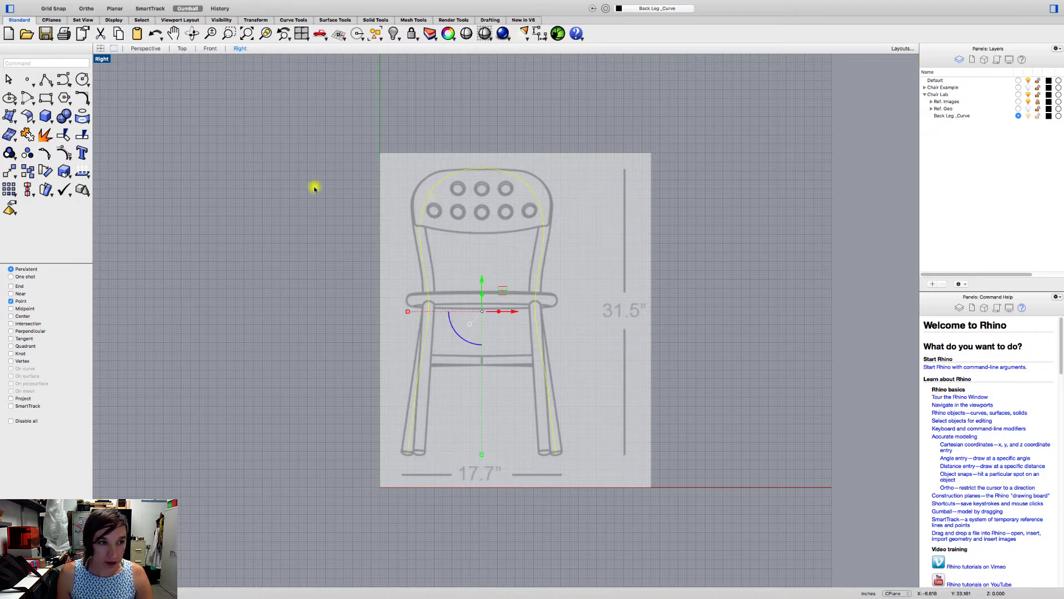
Step: Turn on the back leg curve's control points with PointsOn and return to the standard tool set
click(70, 163)
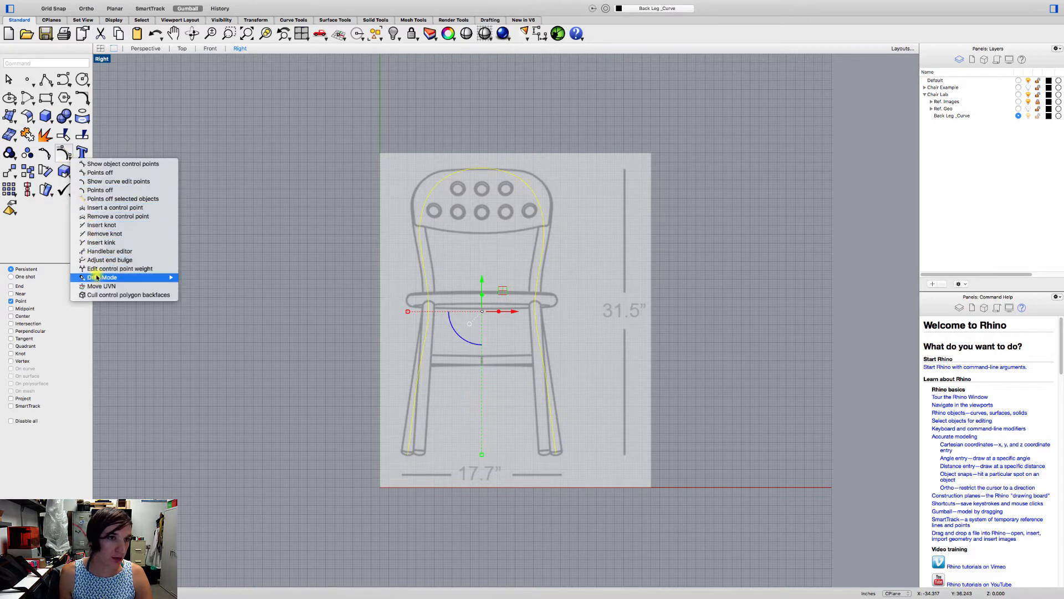
click(94, 191)
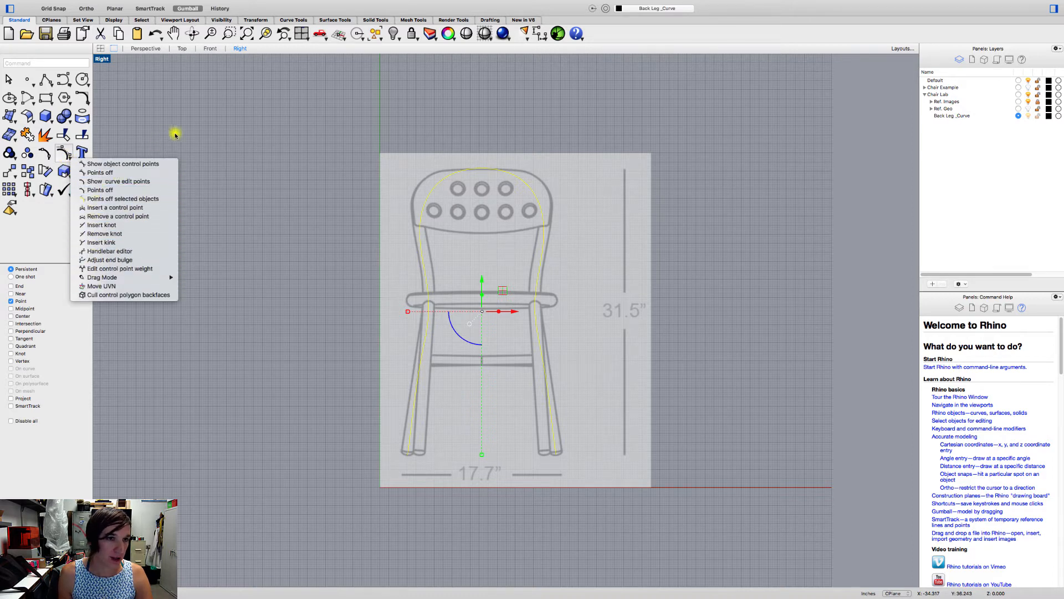
click(290, 21)
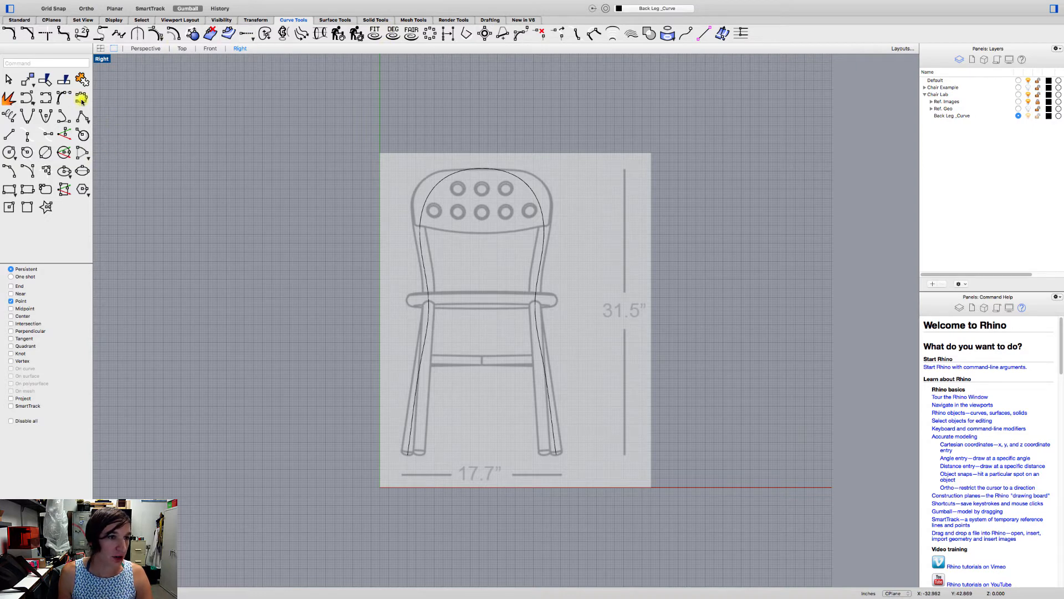
click(157, 34)
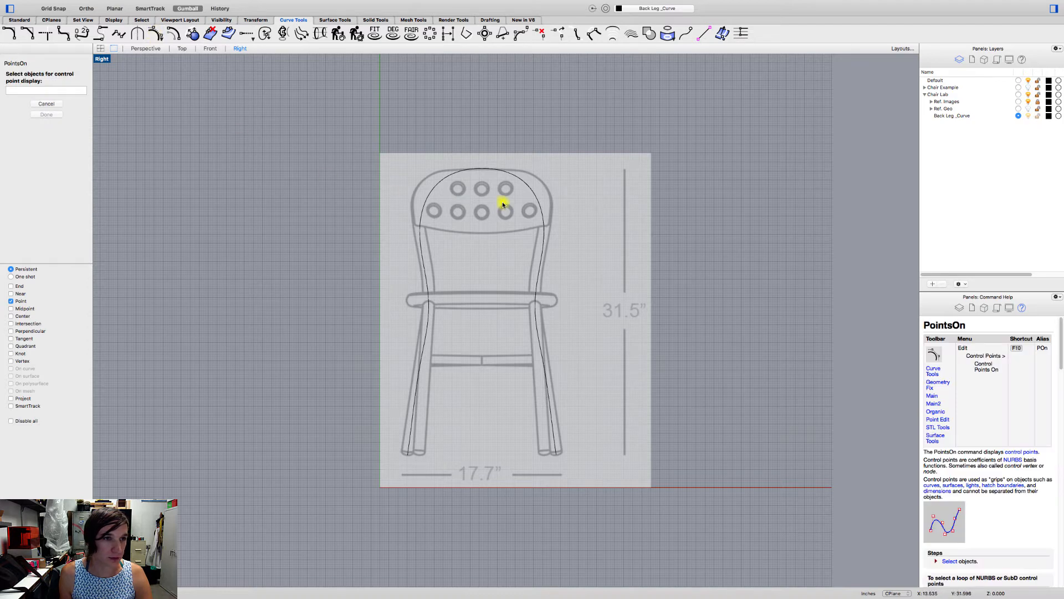
click(484, 170)
key(Return)
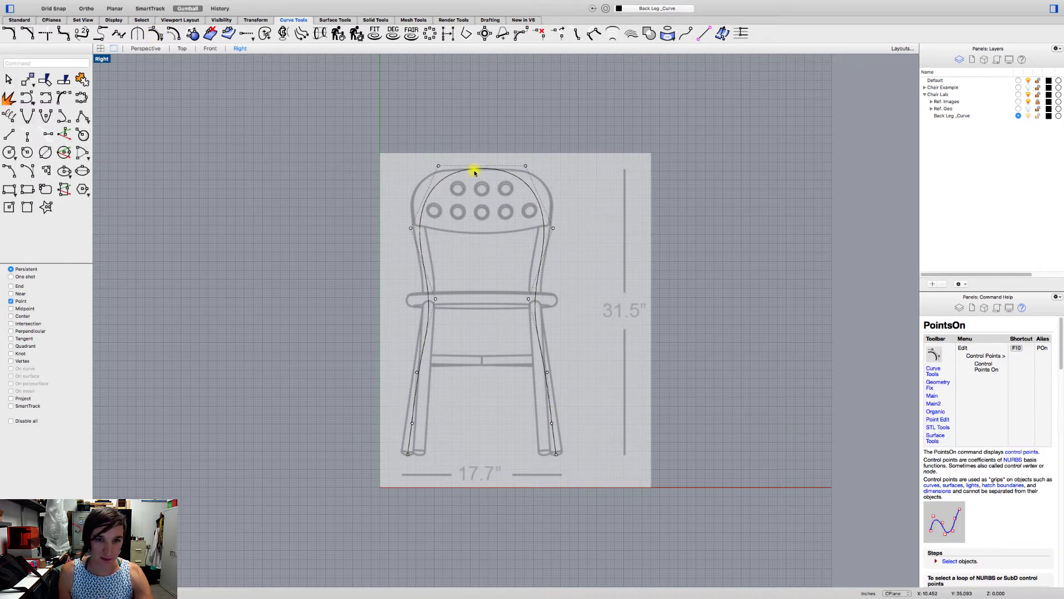
click(20, 20)
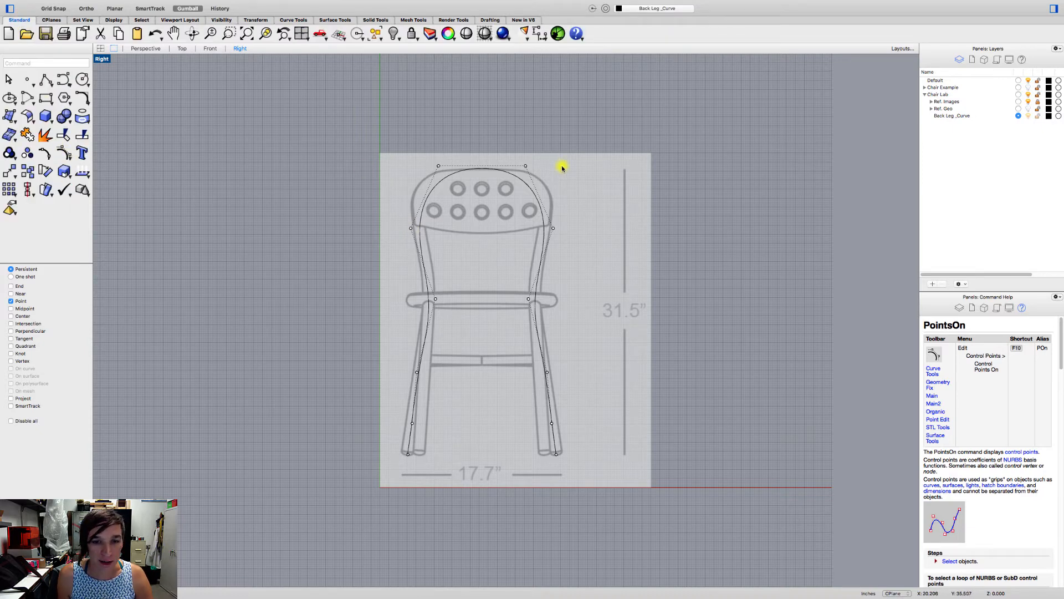
Step: Try shifting only the left seat-level control point of the back leg curve slightly outward, and undo the move
scroll(414, 364, up, 2)
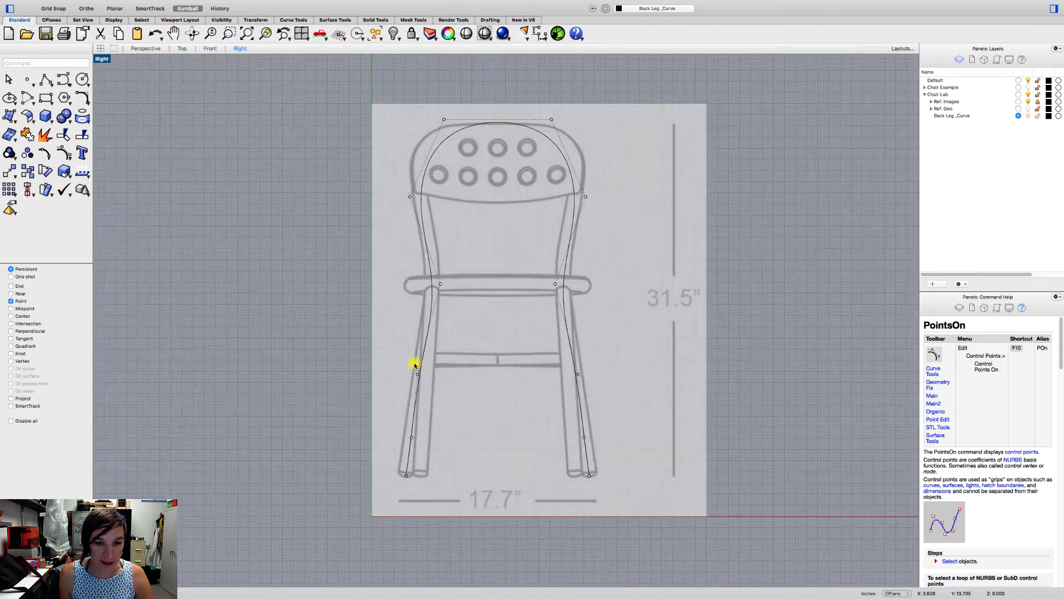
scroll(414, 365, up, 2)
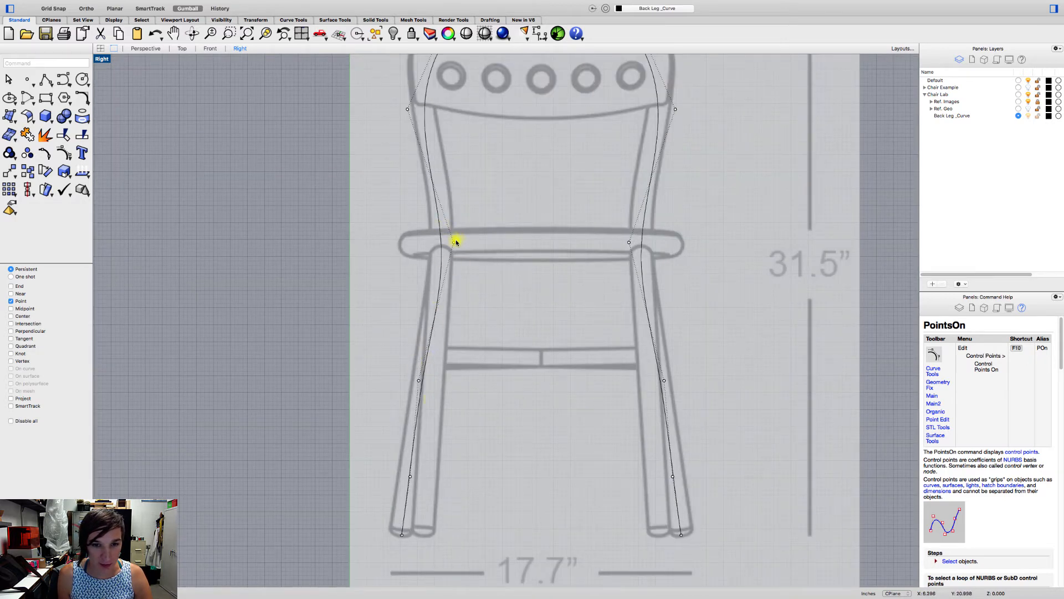
right_drag(497, 233, 402, 329)
scroll(425, 289, down, 1)
scroll(425, 288, up, 1)
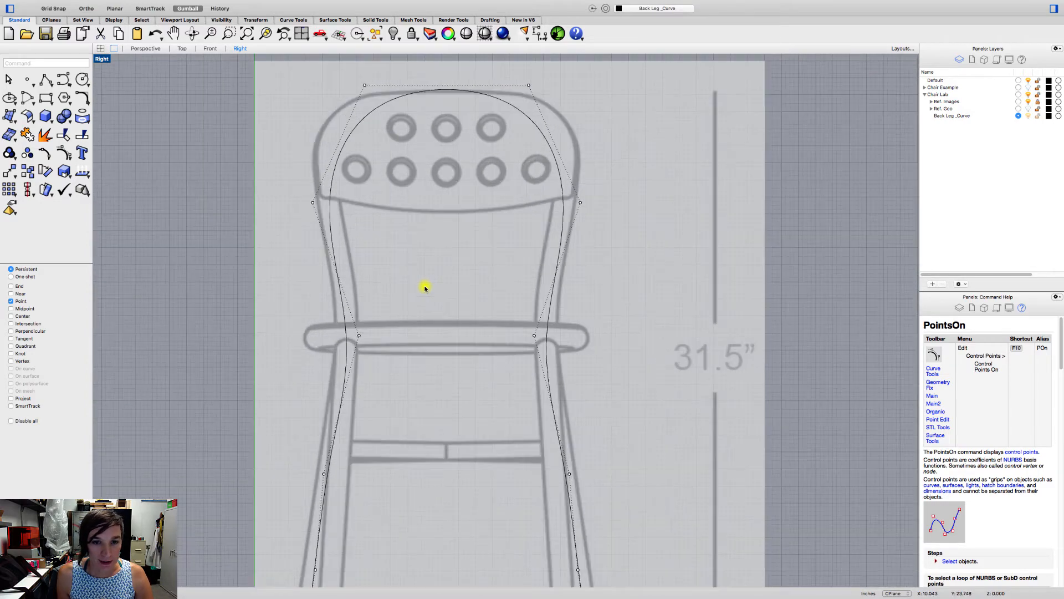
click(359, 337)
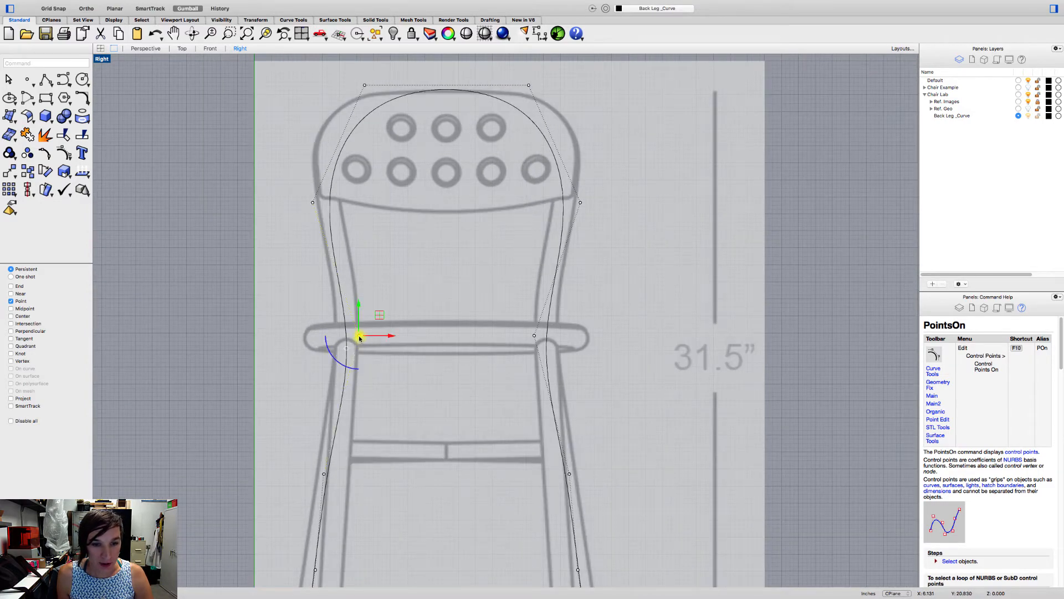
mouse_move(354, 338)
mouse_down()
mouse_move(341, 336)
mouse_move(351, 336)
mouse_up()
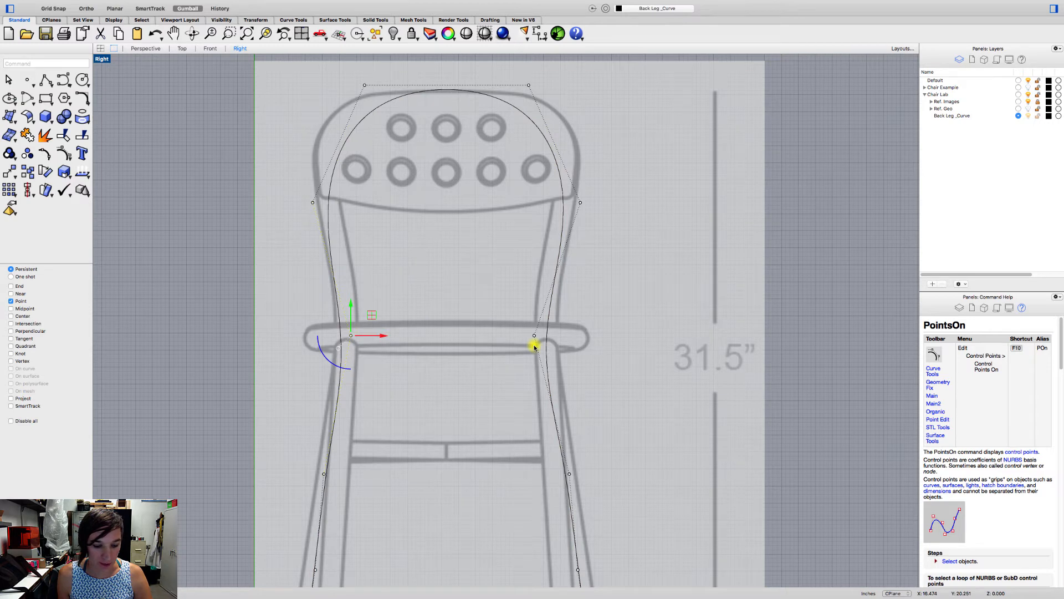
key(super+z)
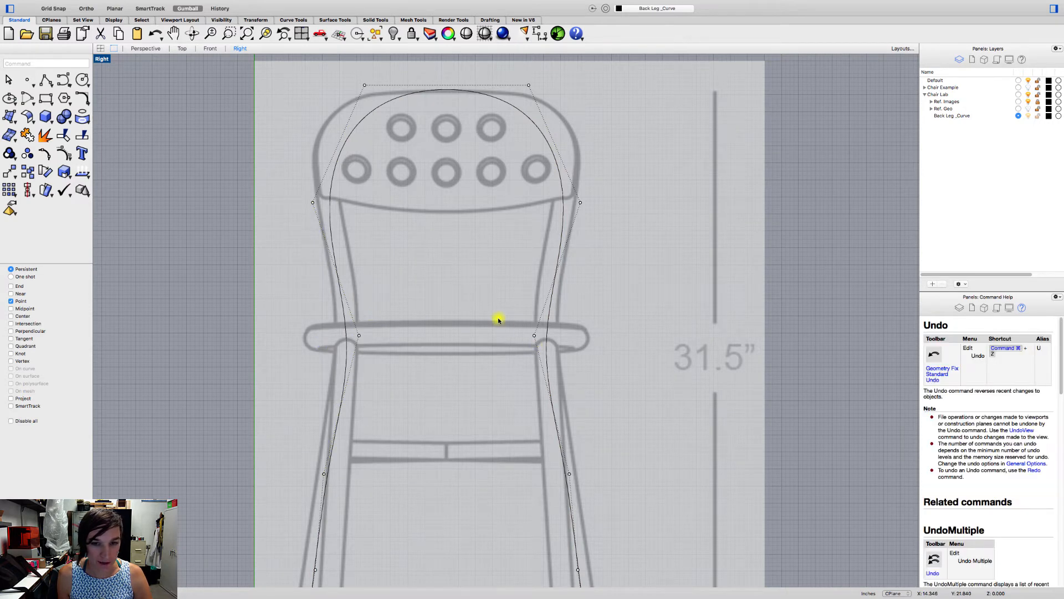
Step: Scale the two seat-level control points of the back leg curve symmetrically outward to about 5.53 in from their centre, and deselect them
click(359, 335)
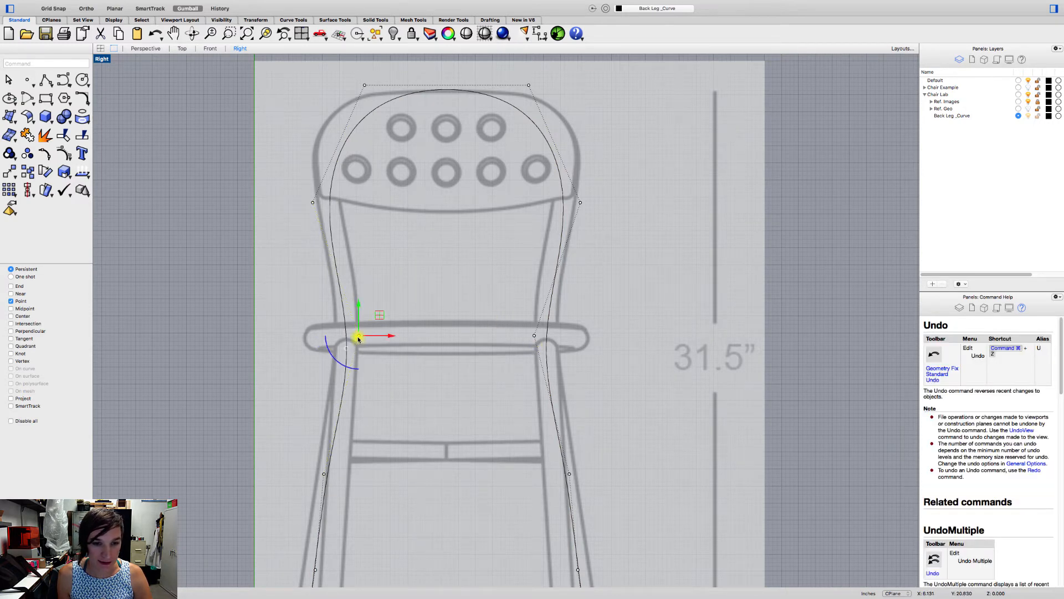
shift+click(536, 337)
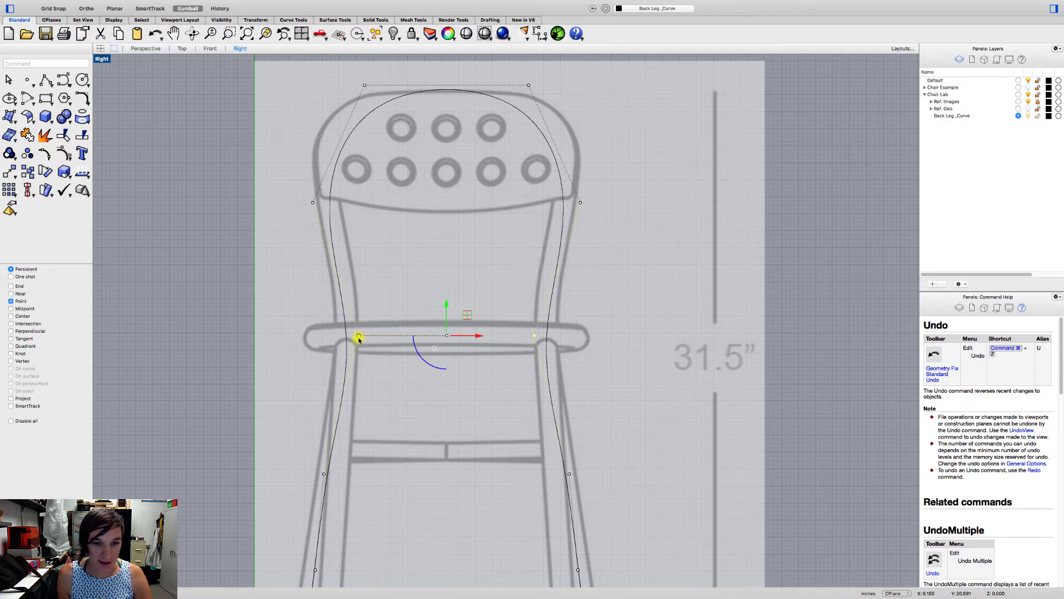
scroll(358, 340, up, 8)
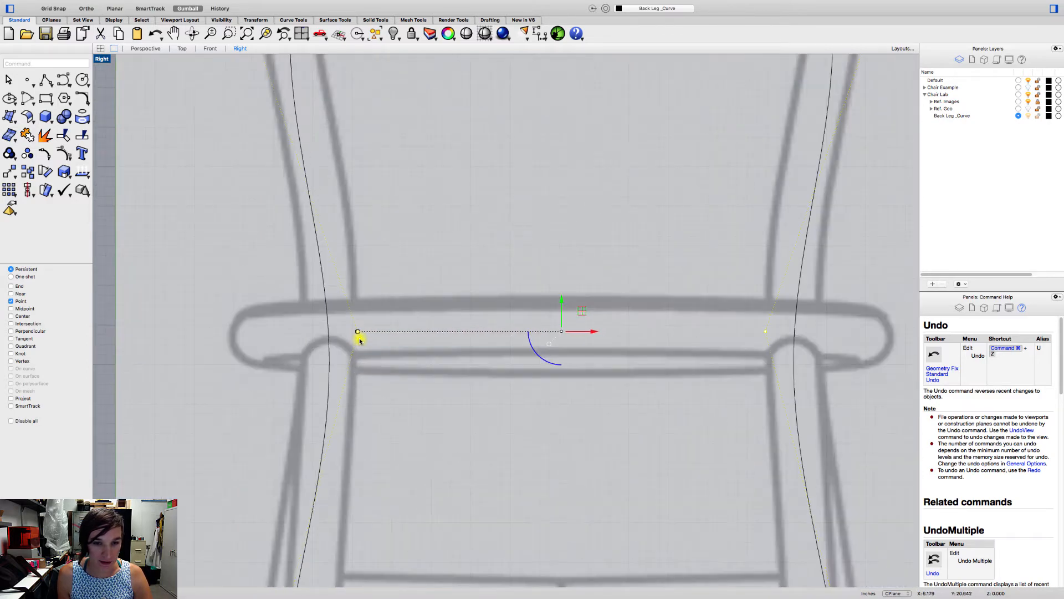
scroll(356, 331, down, 5)
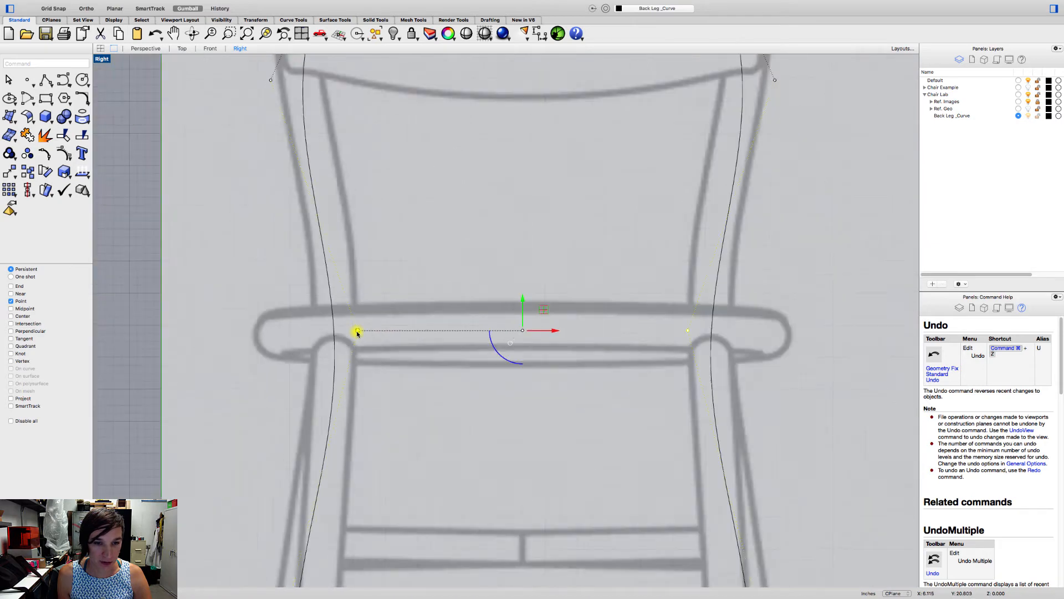
mouse_move(358, 334)
mouse_down()
mouse_move(340, 332)
mouse_move(354, 332)
mouse_up()
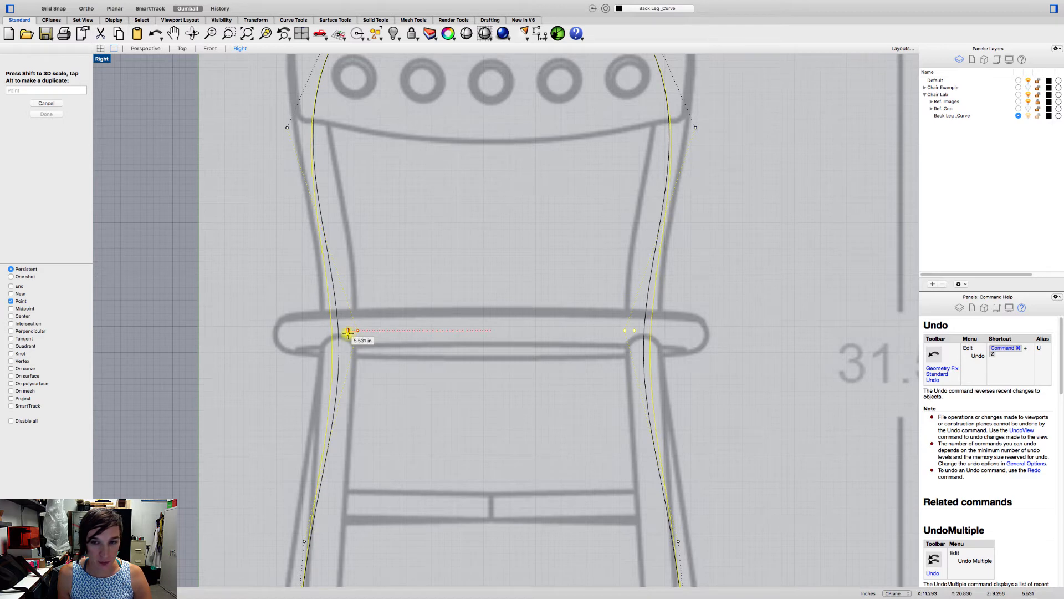
drag(348, 332, 349, 334)
key(Escape)
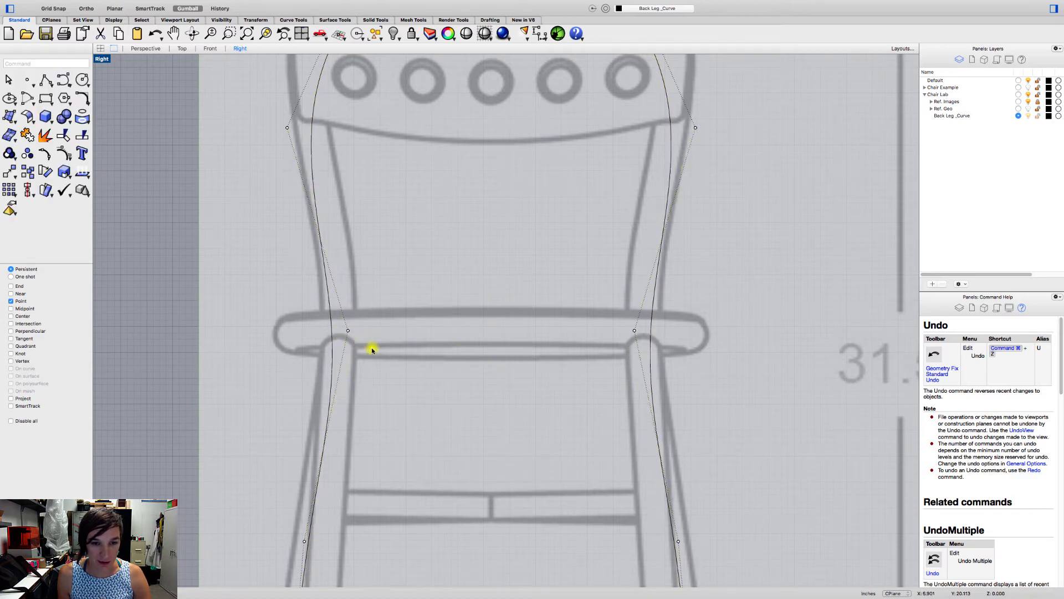
click(346, 332)
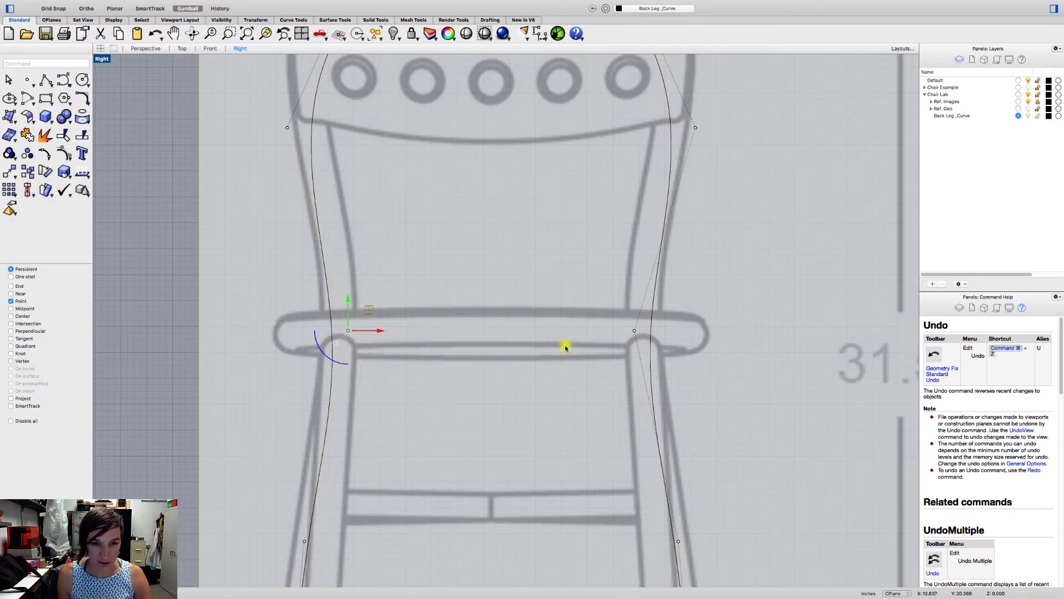
shift+click(635, 333)
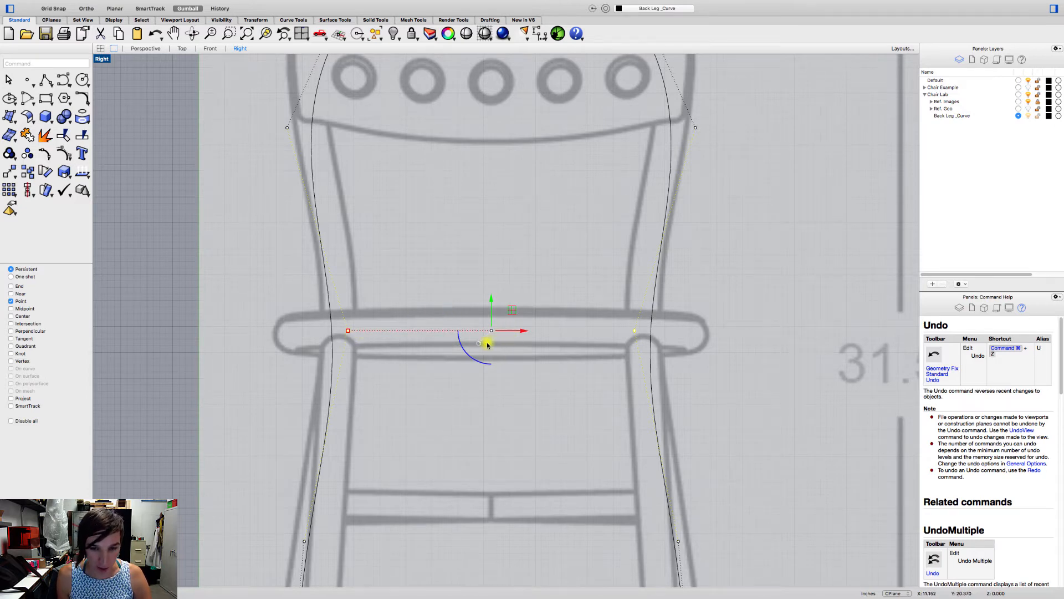
scroll(487, 344, down, 5)
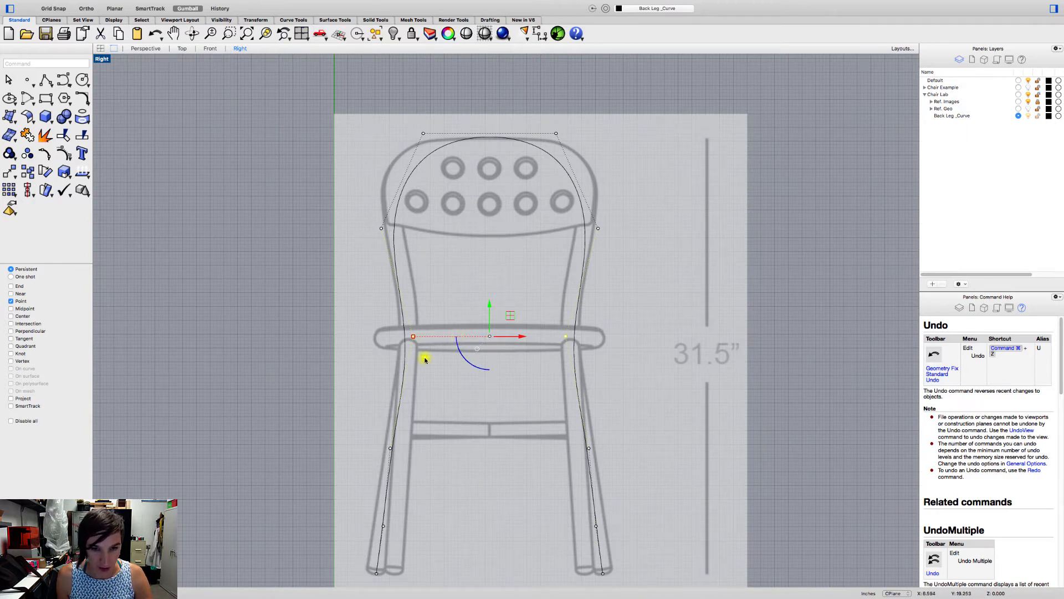
click(294, 361)
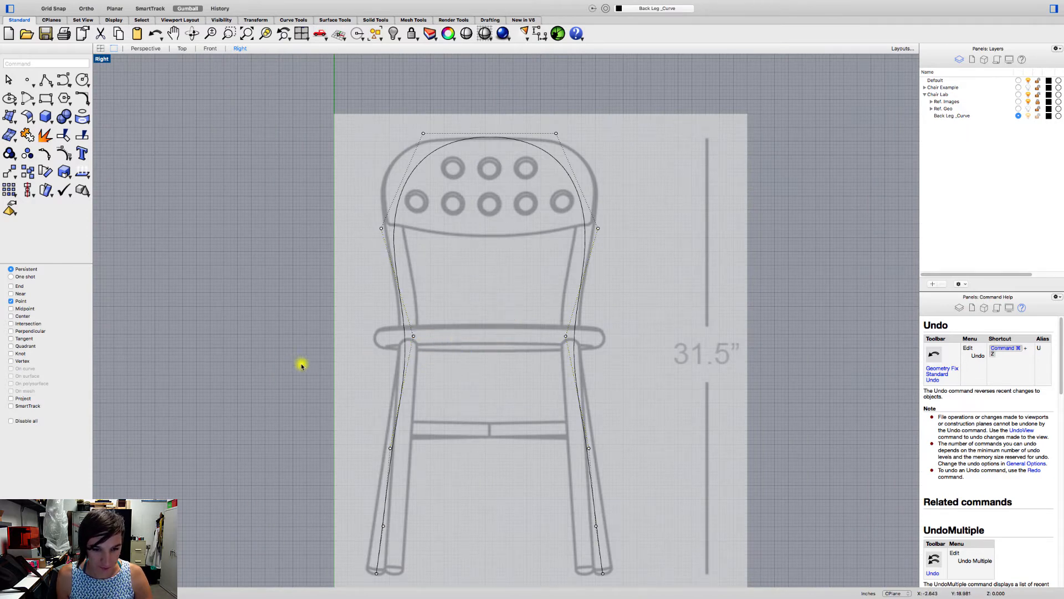
Step: Scale the back leg curve's two control points just below the stretcher symmetrically inward to follow the reference legs, and deselect them
click(390, 449)
shift+click(589, 448)
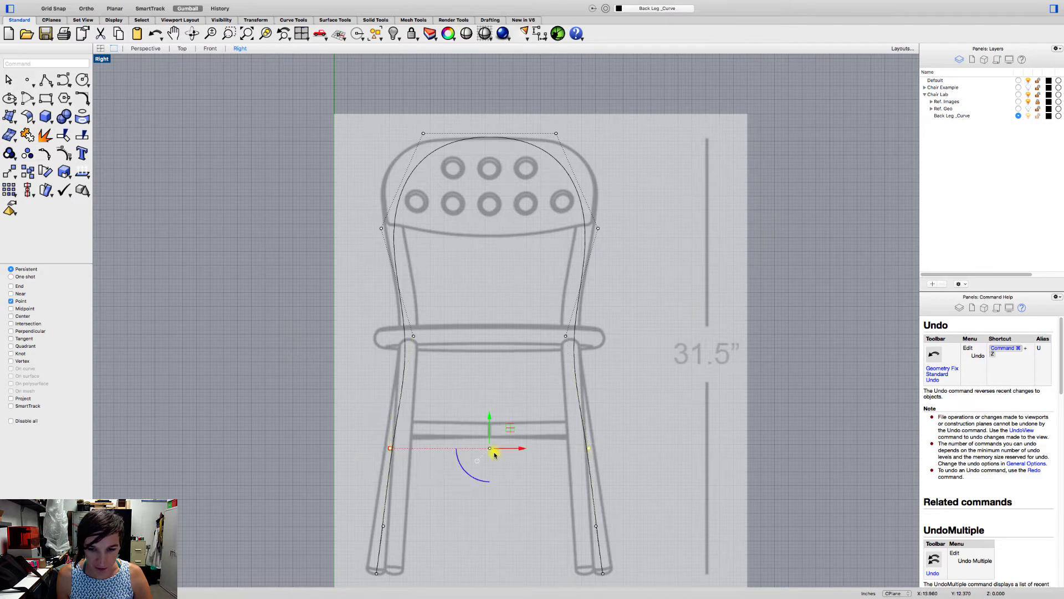
scroll(398, 448, up, 3)
scroll(388, 452, up, 1)
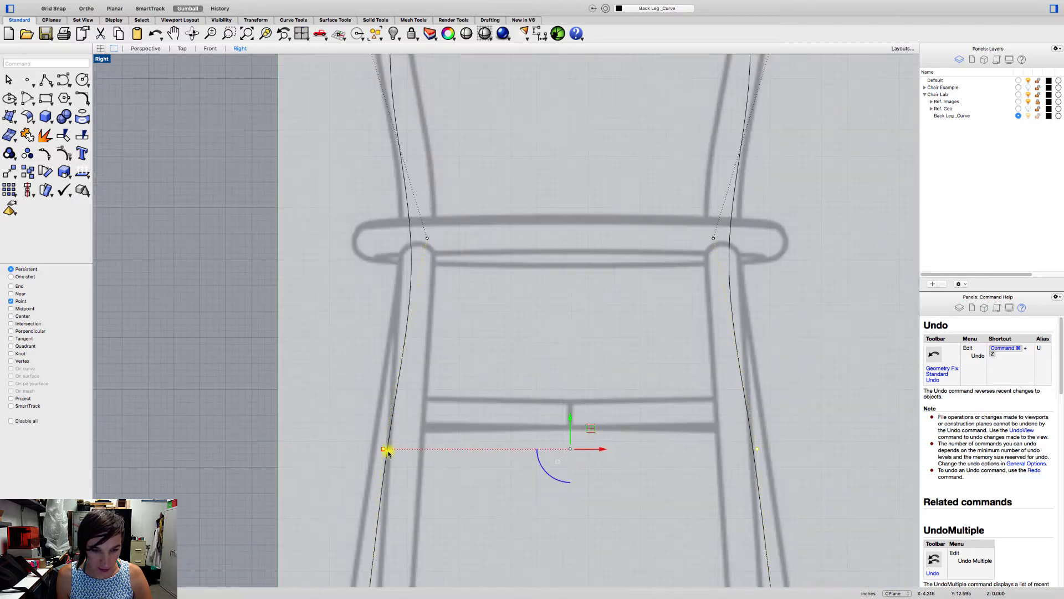
right_drag(388, 452, 371, 370)
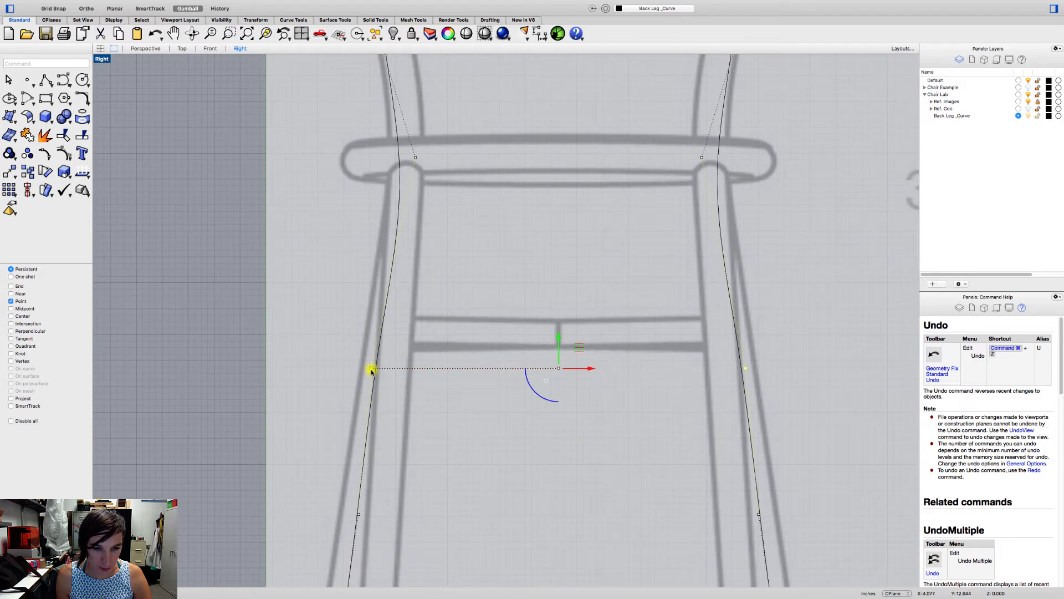
drag(371, 370, 385, 370)
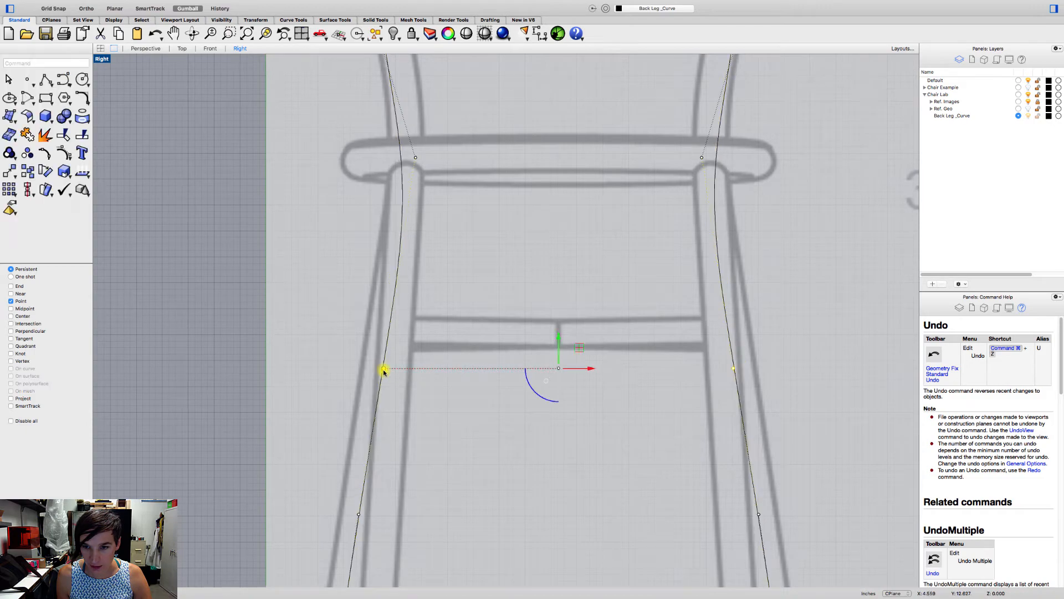
scroll(409, 392, down, 6)
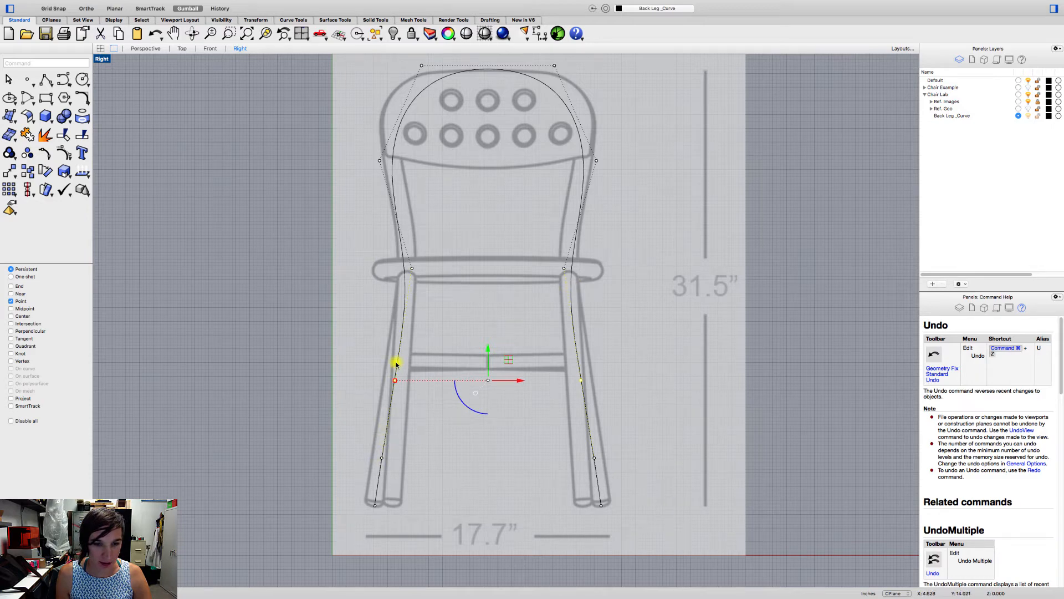
click(374, 401)
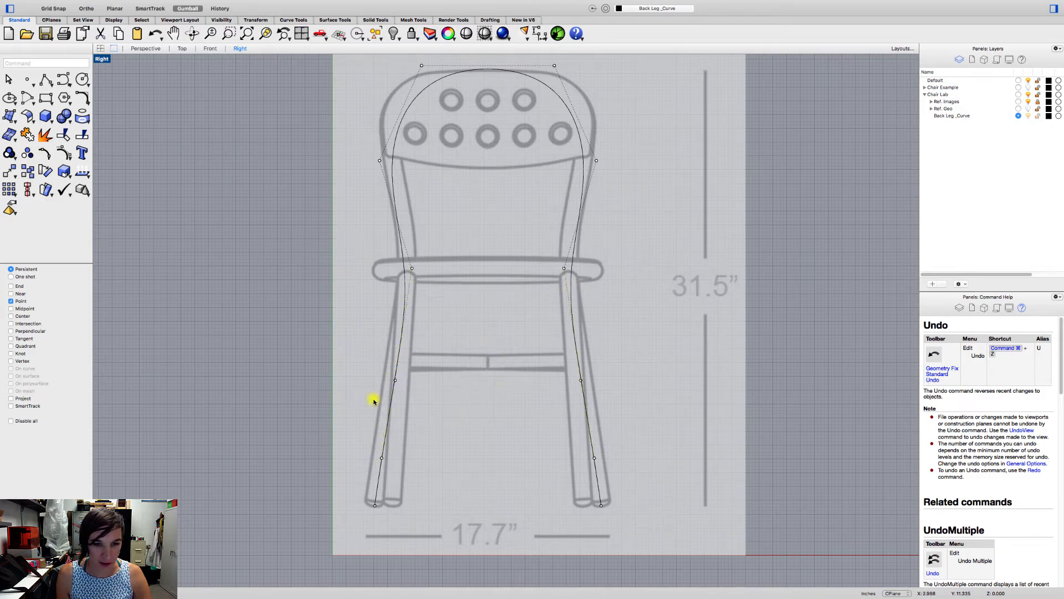
Step: Expand the Ref. Geo layer and turn on its Mirror Plane sublayer to show the chair's centre line
scroll(444, 420, up, 5)
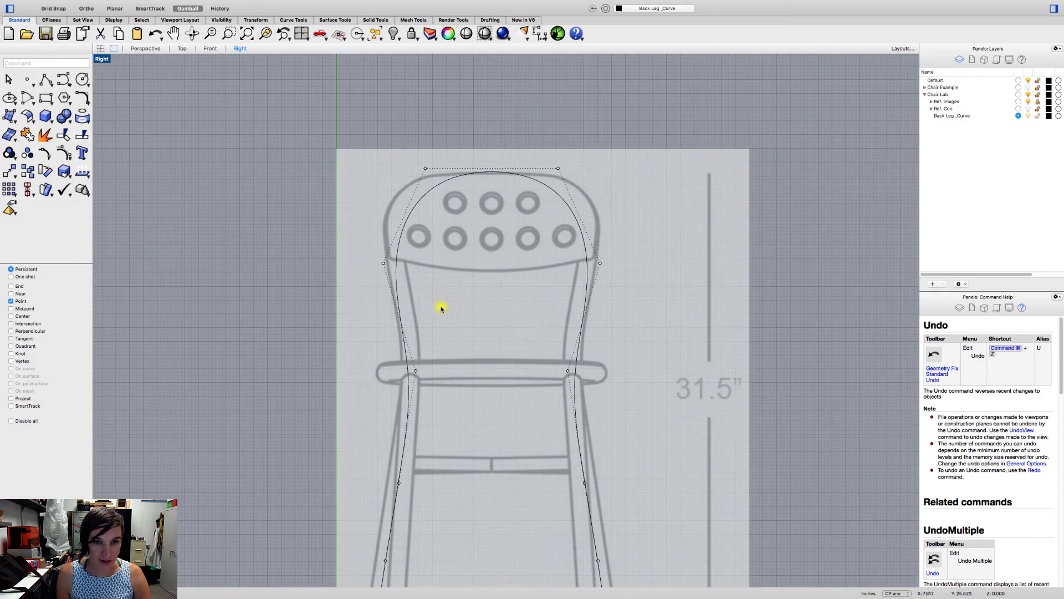
scroll(441, 309, up, 4)
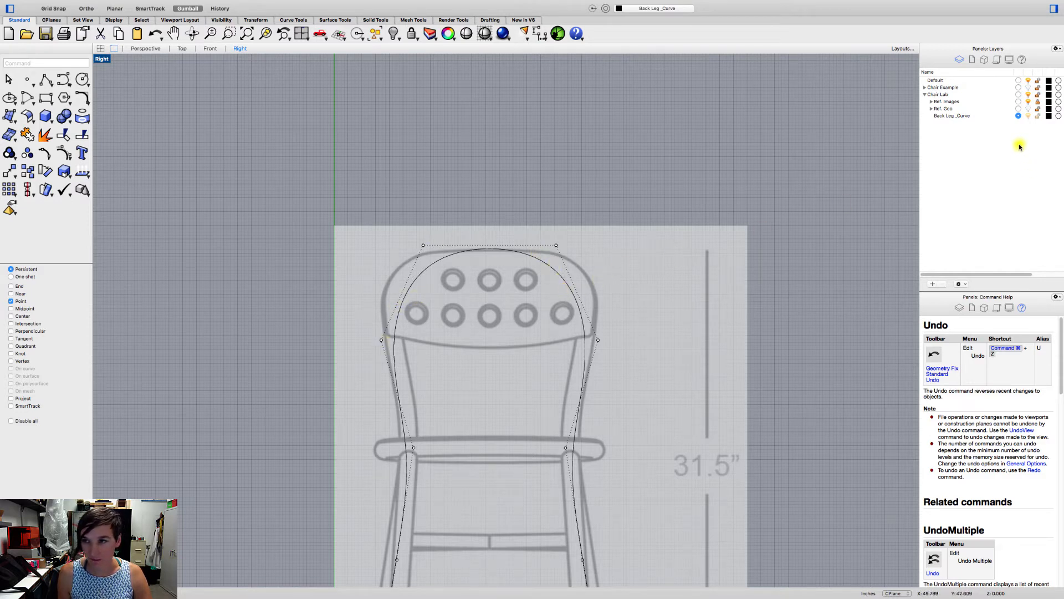
click(931, 109)
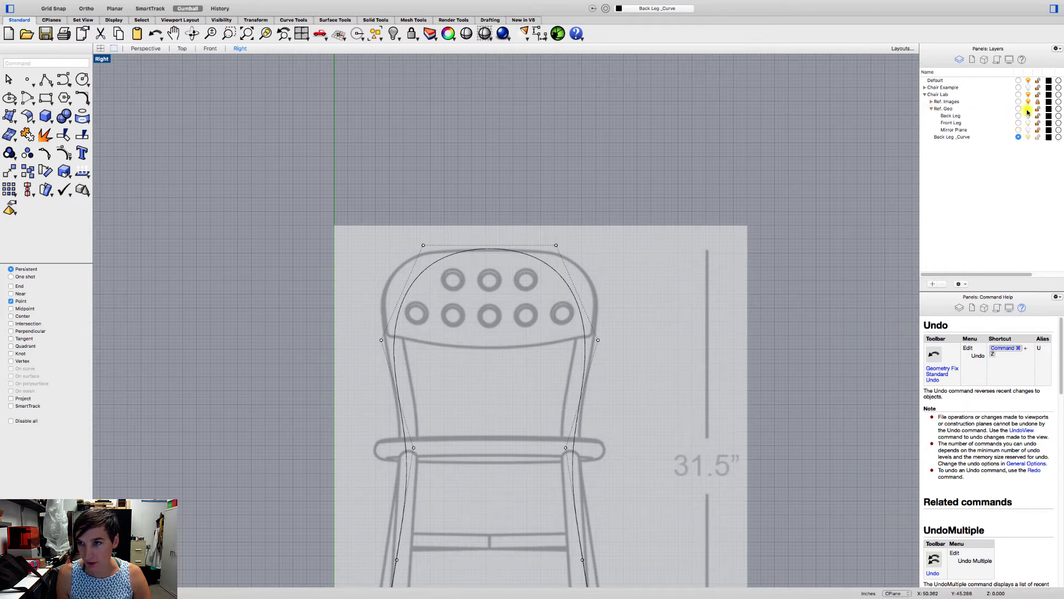
click(1028, 130)
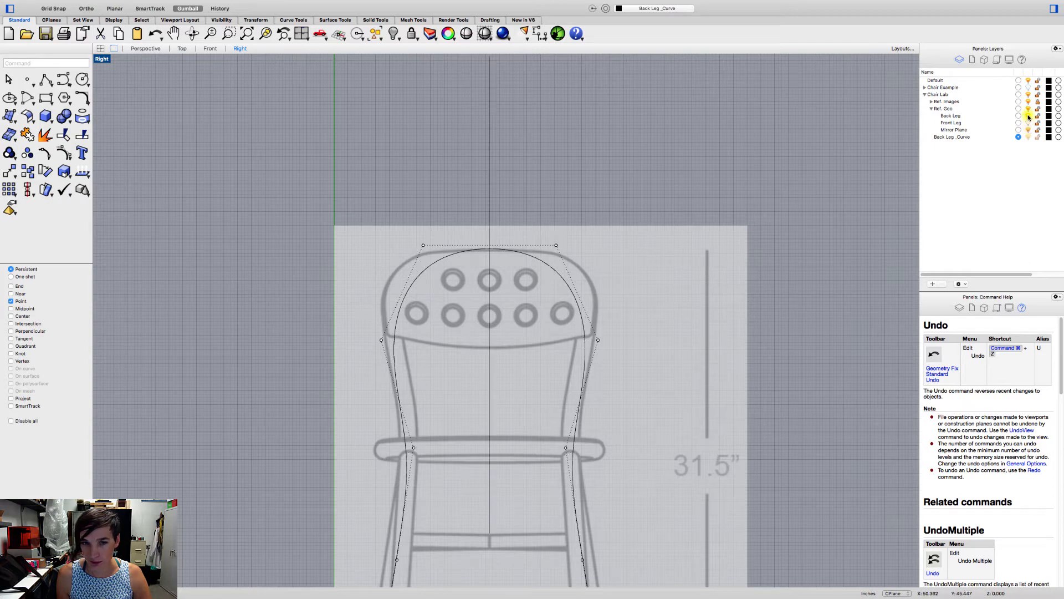
Step: Place a single point on the upper-left bend of the back leg curve, using only the Near object snap
scroll(492, 172, down, 1)
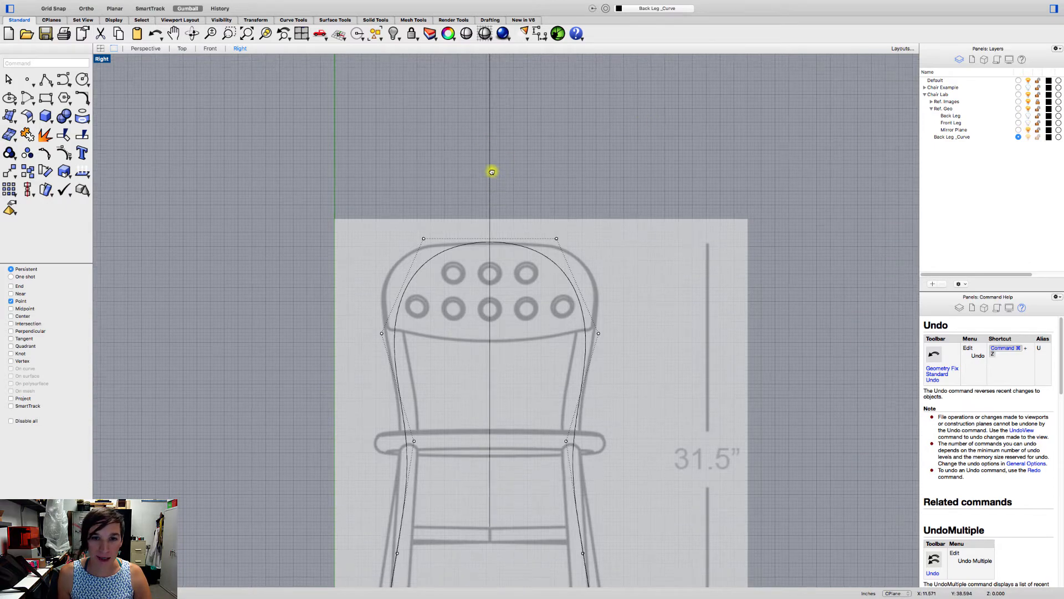
scroll(492, 172, down, 5)
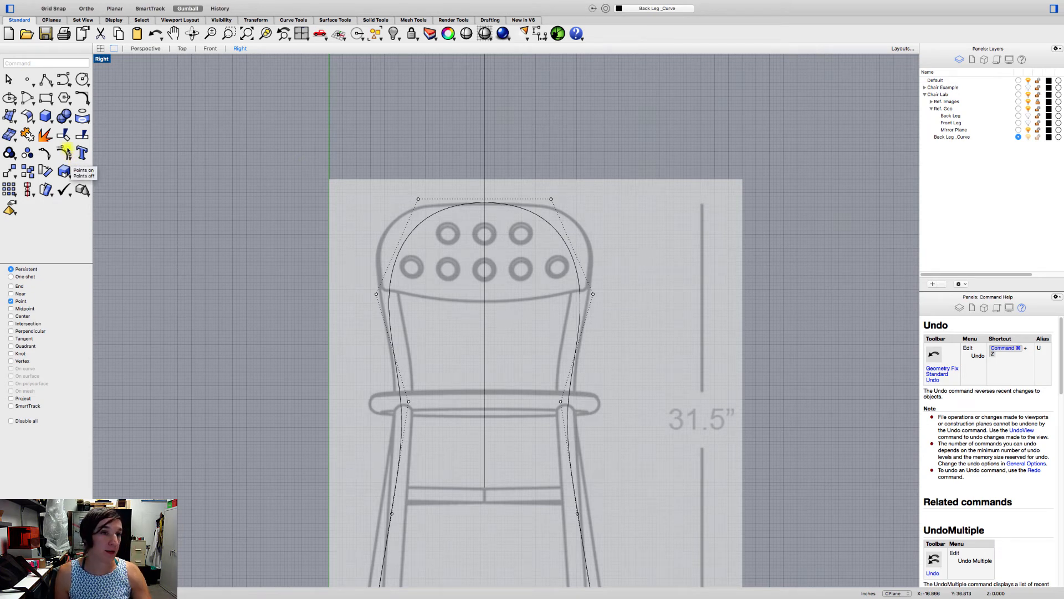
click(29, 82)
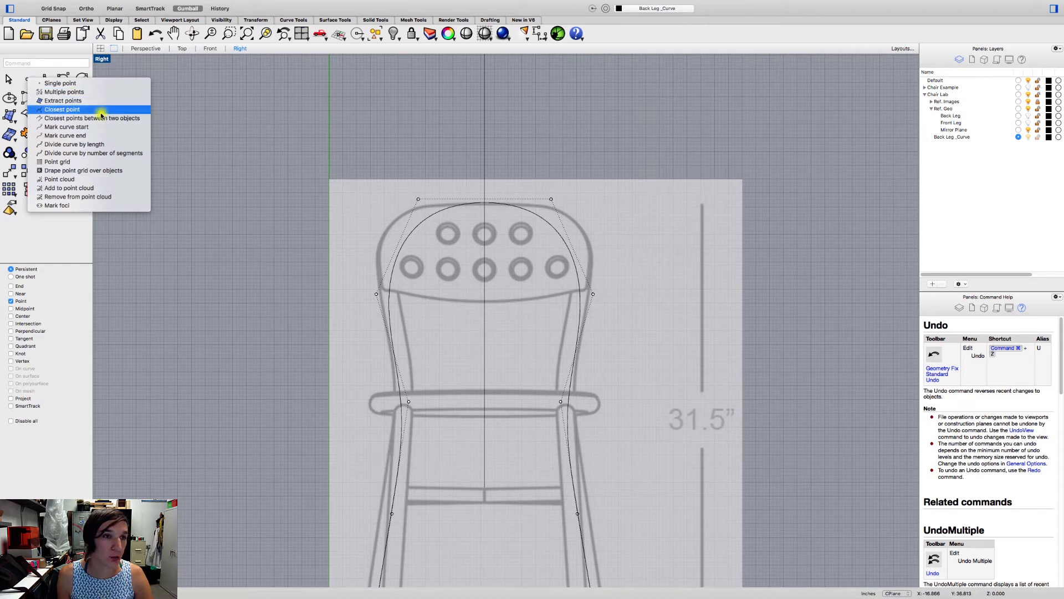
click(11, 294)
click(11, 301)
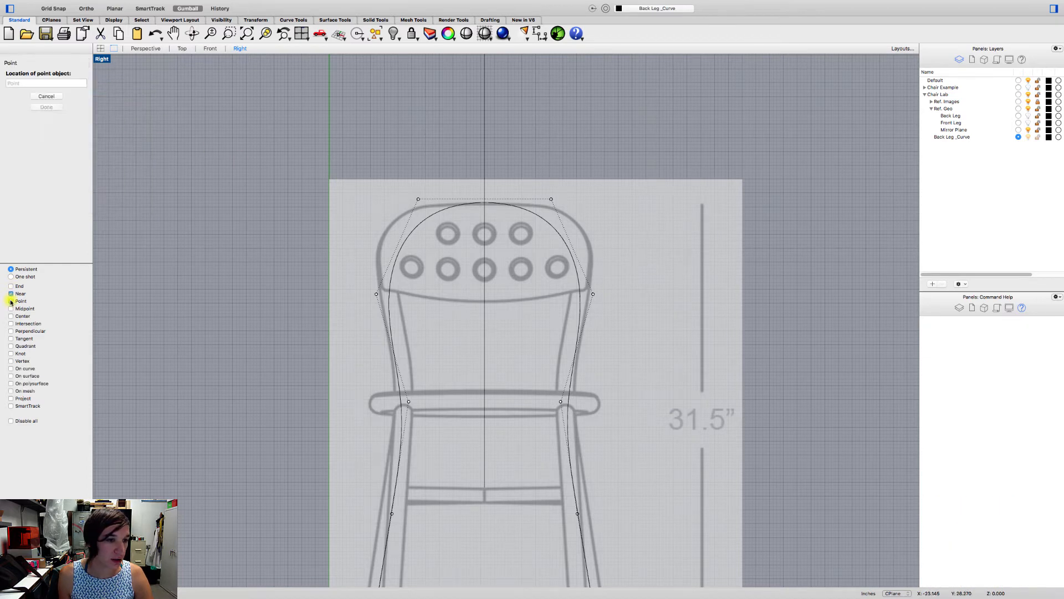
click(405, 247)
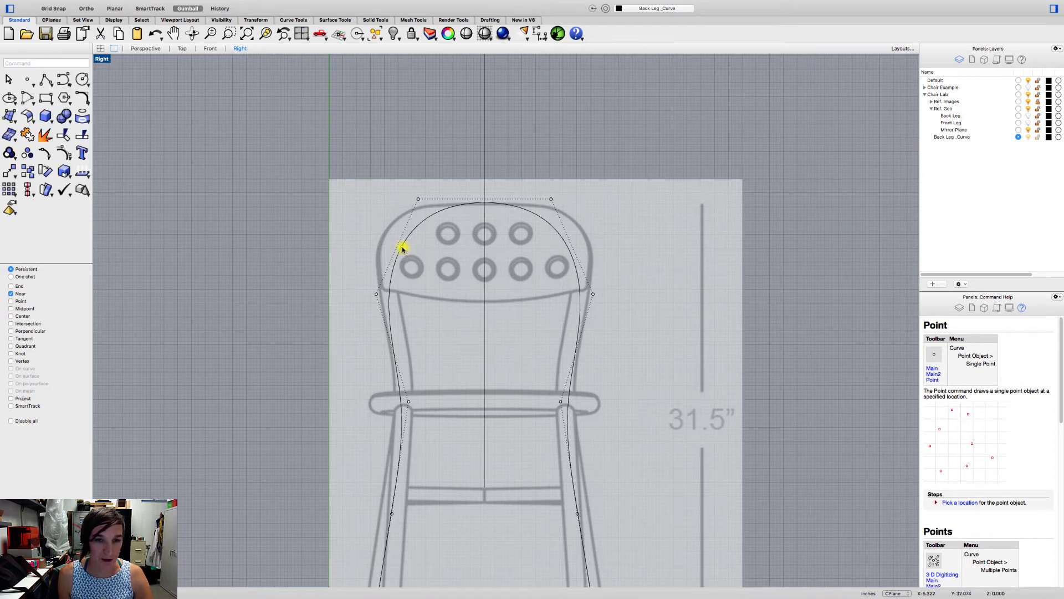
Step: Mirror a copy of the new point across the chair's centre line with the End object snap, and deselect it
click(403, 249)
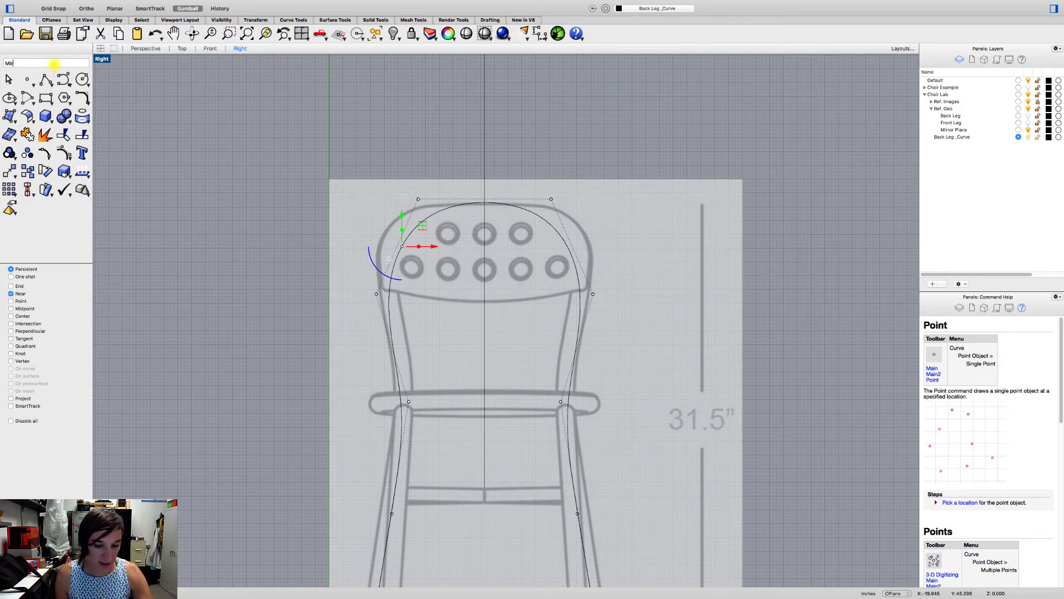
click(54, 65)
text(Mirror)
key(Return)
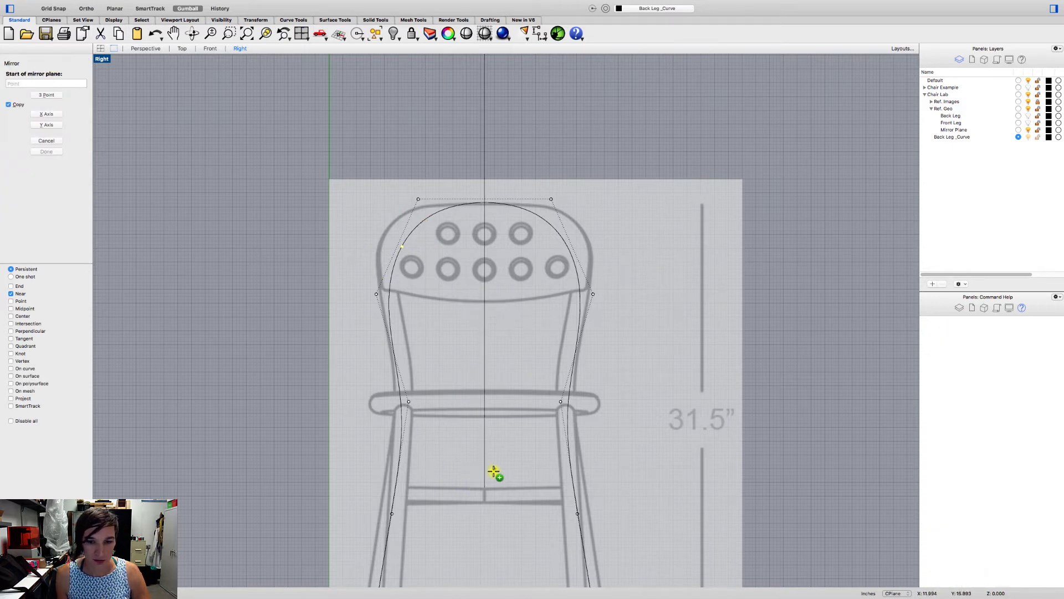
click(10, 293)
click(11, 286)
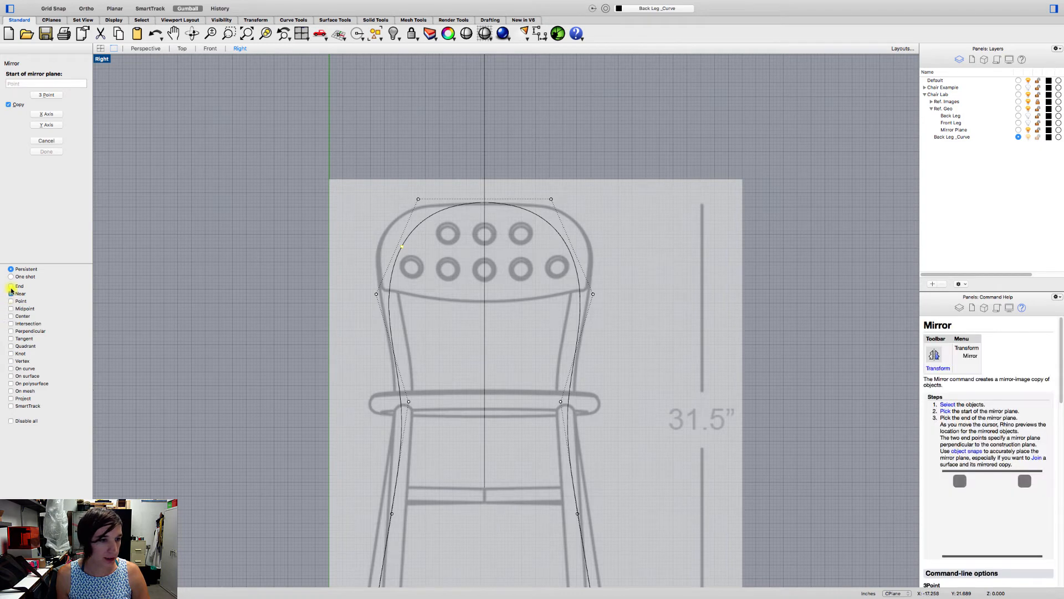
click(485, 491)
click(508, 128)
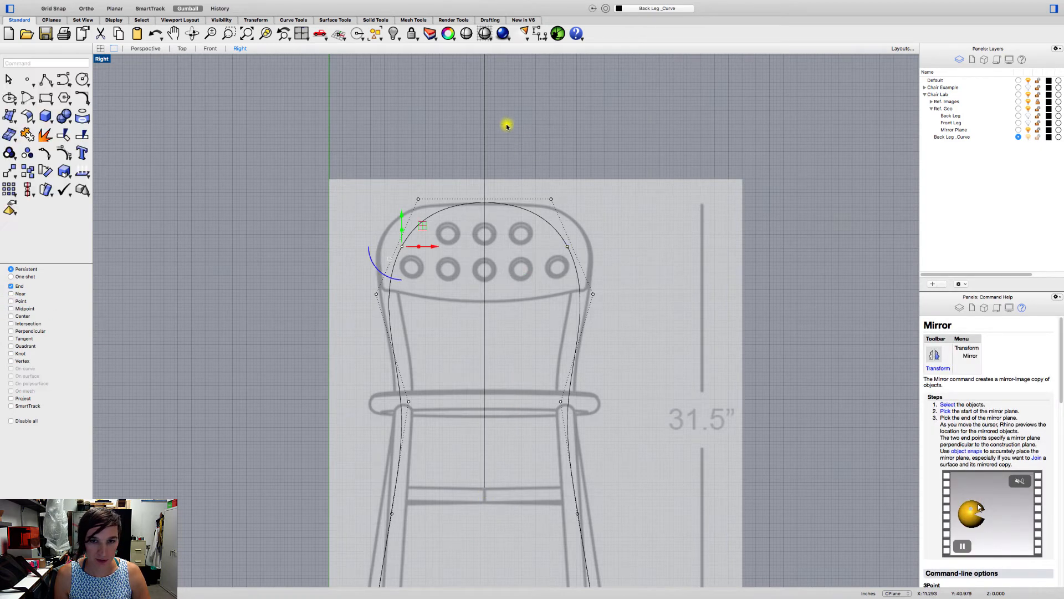
click(525, 139)
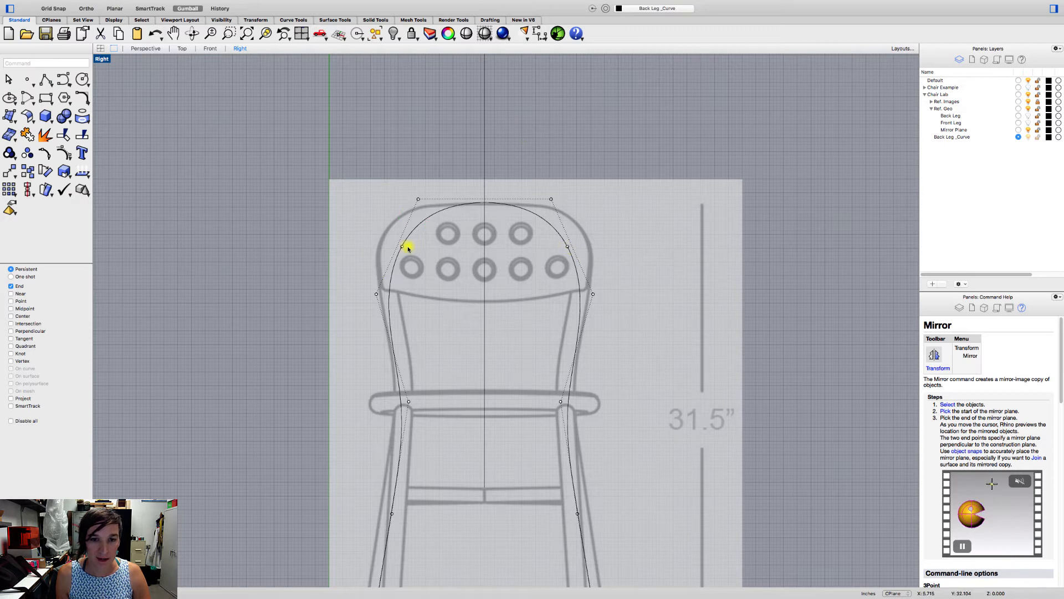
Step: Try inserting control points into the back leg curve at the two mirrored points and its centre-line intersection, and cancel the command
click(69, 159)
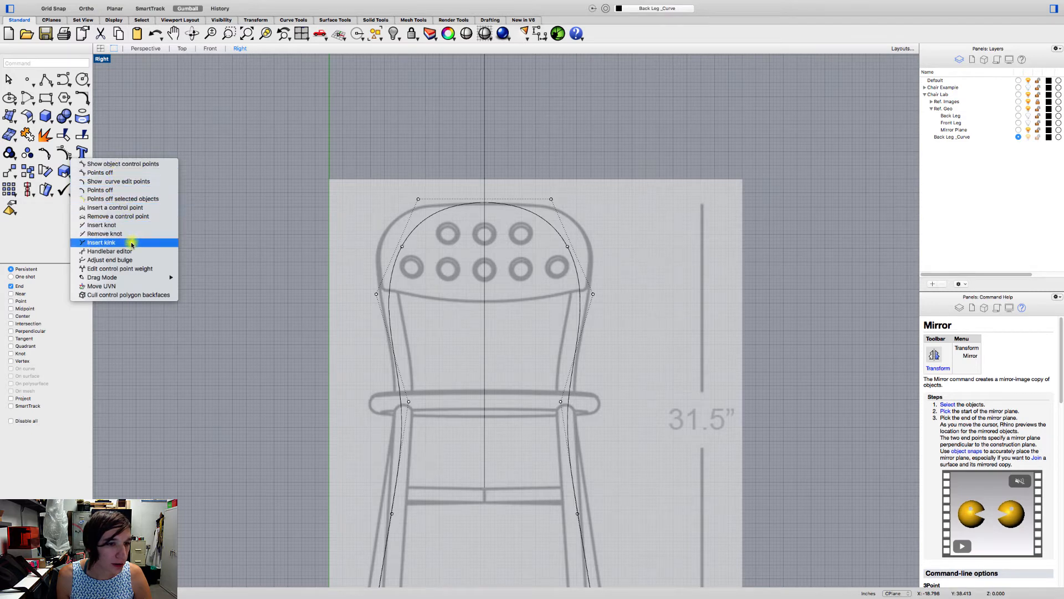
click(93, 207)
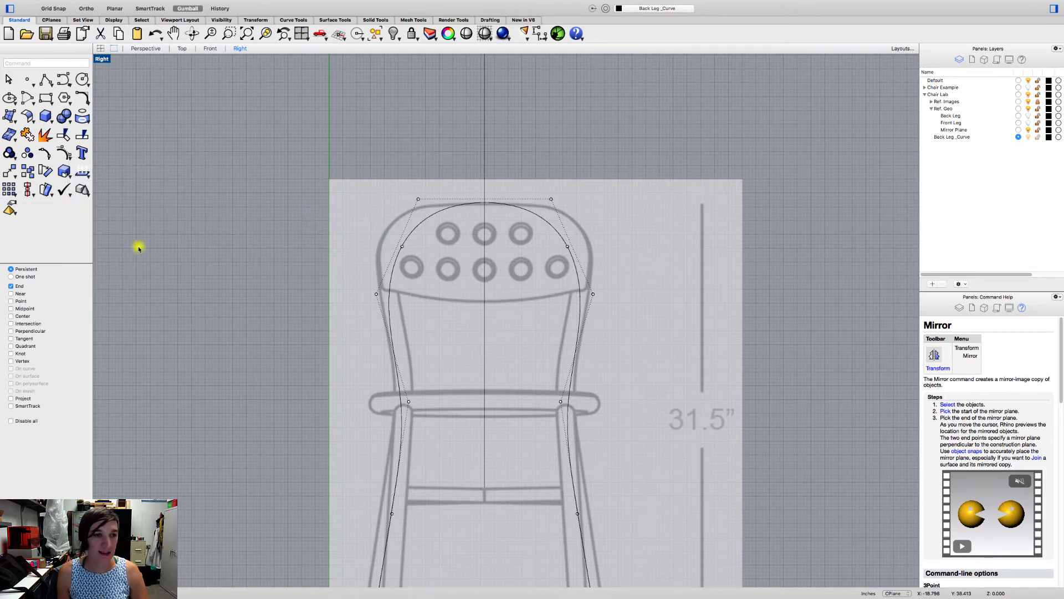
click(11, 287)
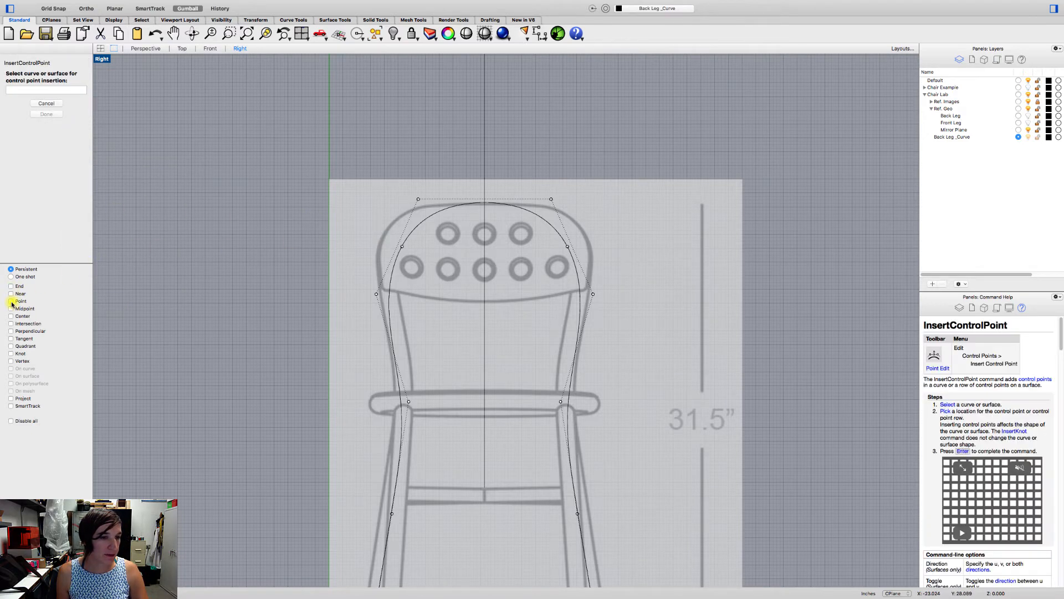
click(11, 302)
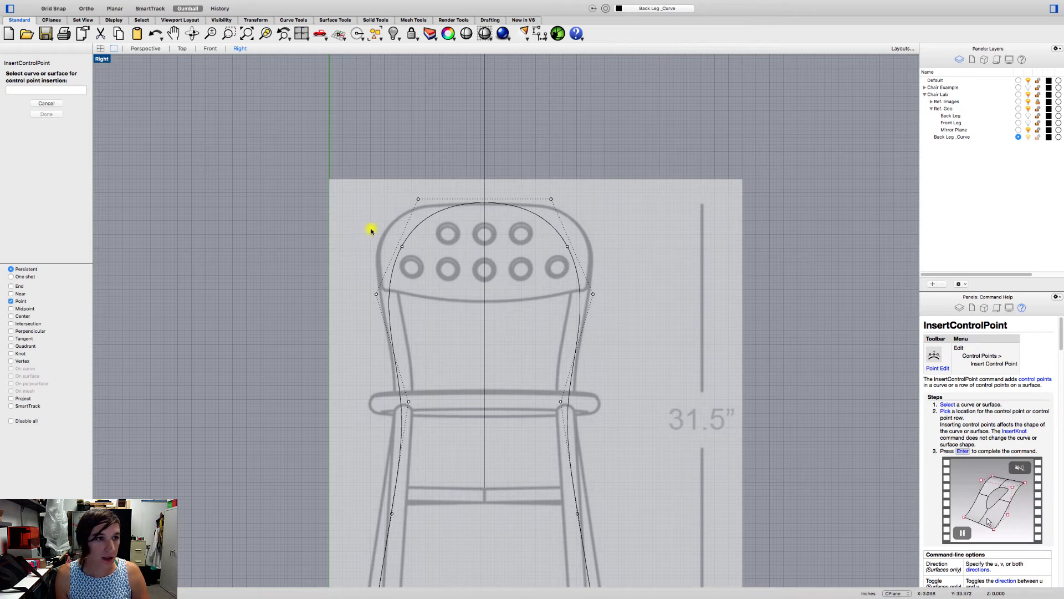
click(418, 221)
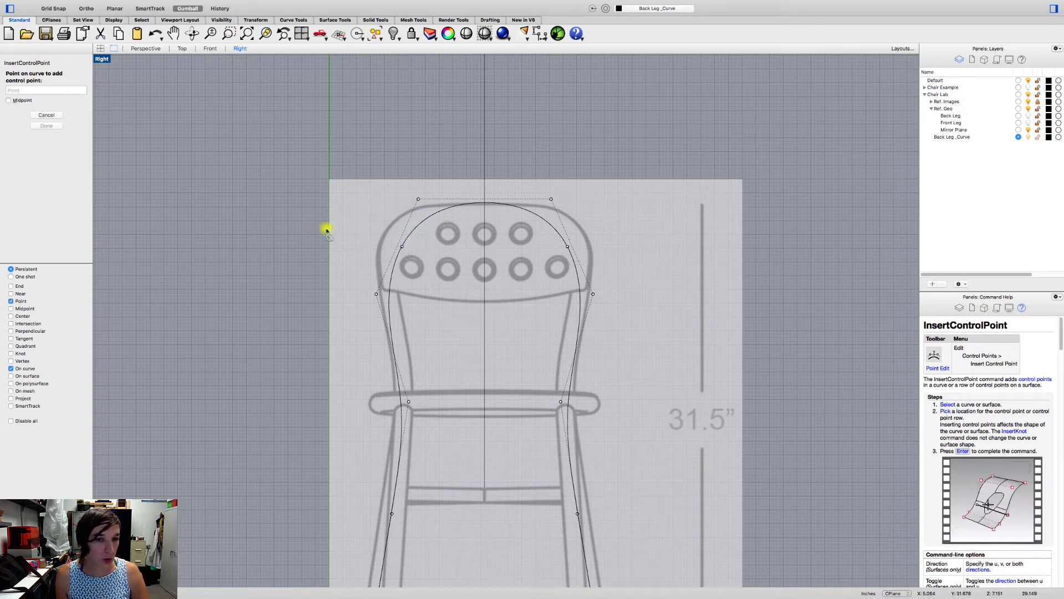
click(407, 246)
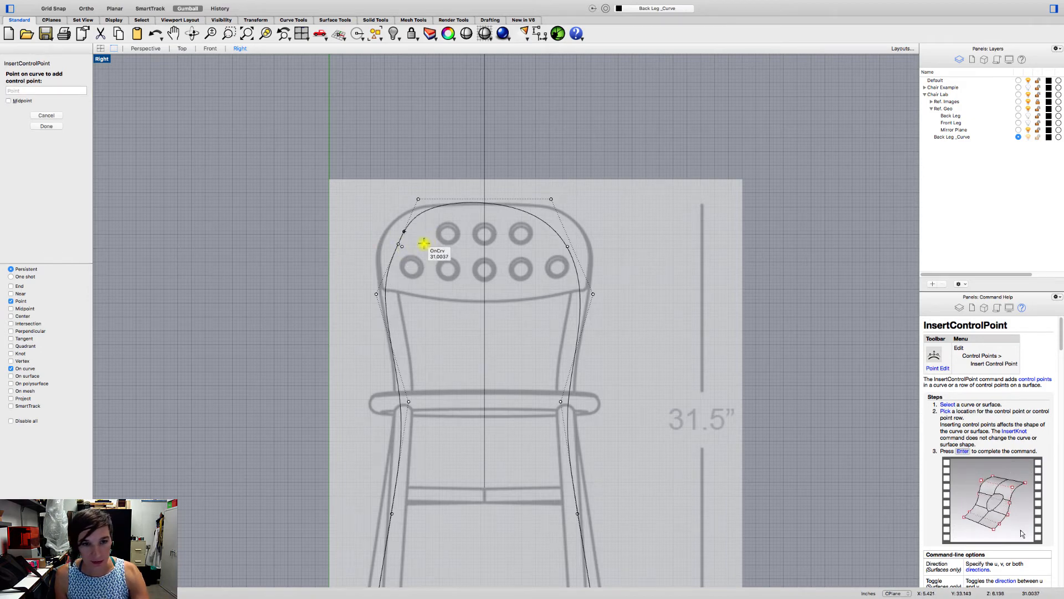
scroll(404, 247, up, 1)
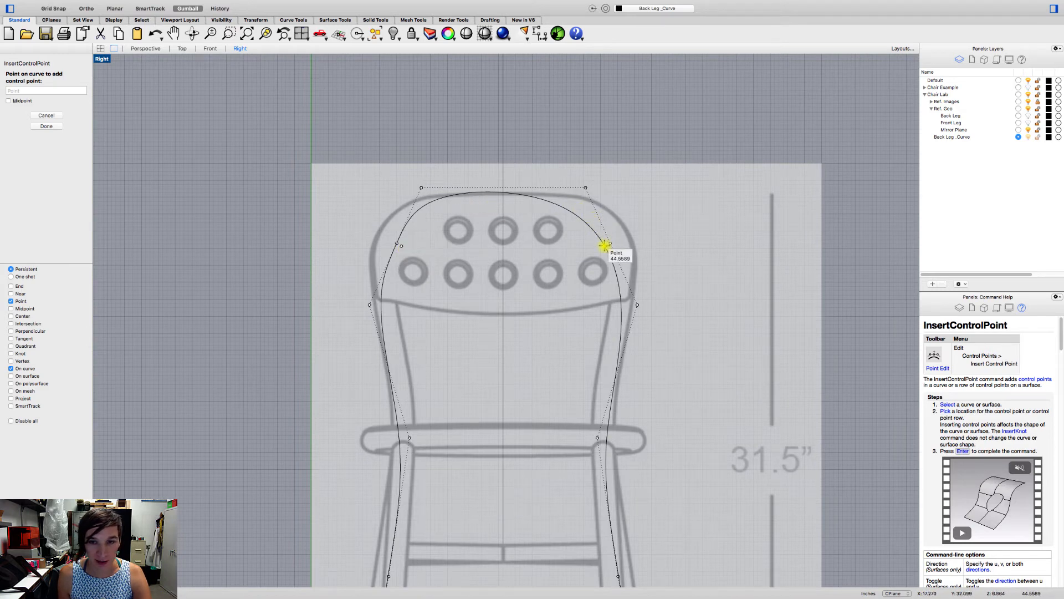
click(607, 246)
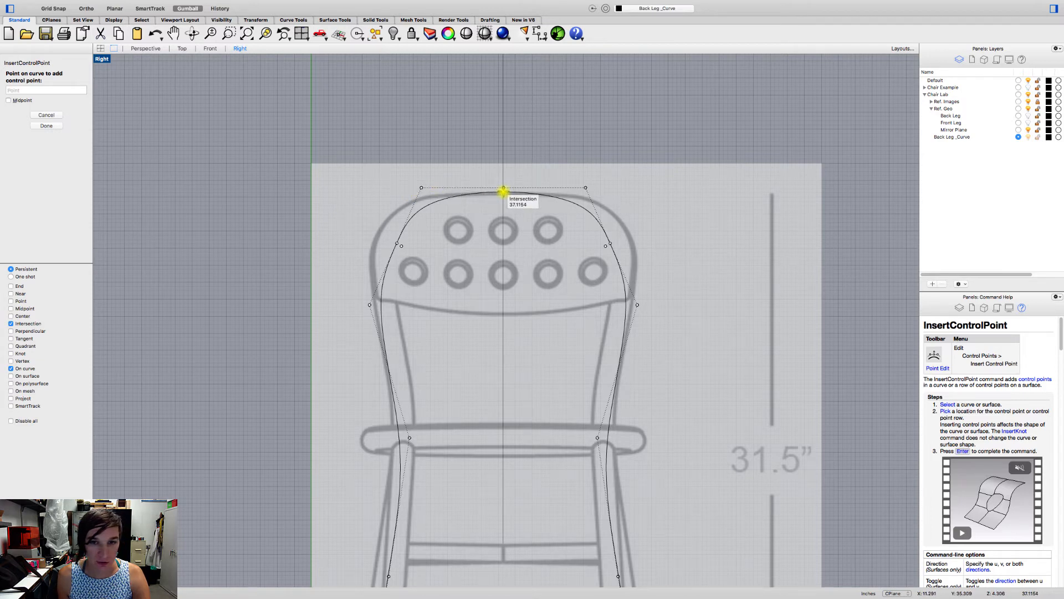
click(503, 191)
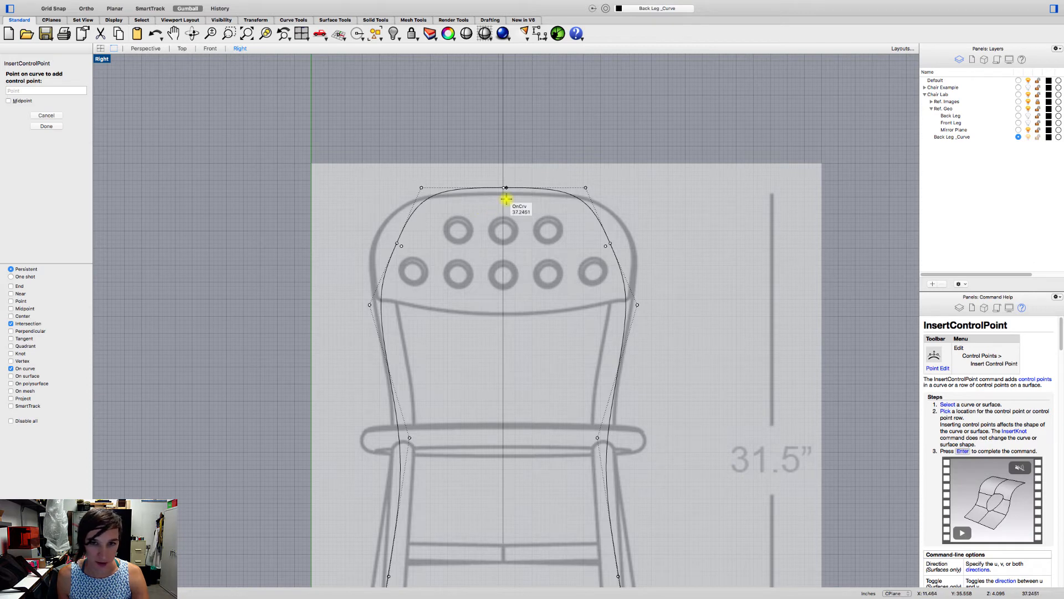
key(Escape)
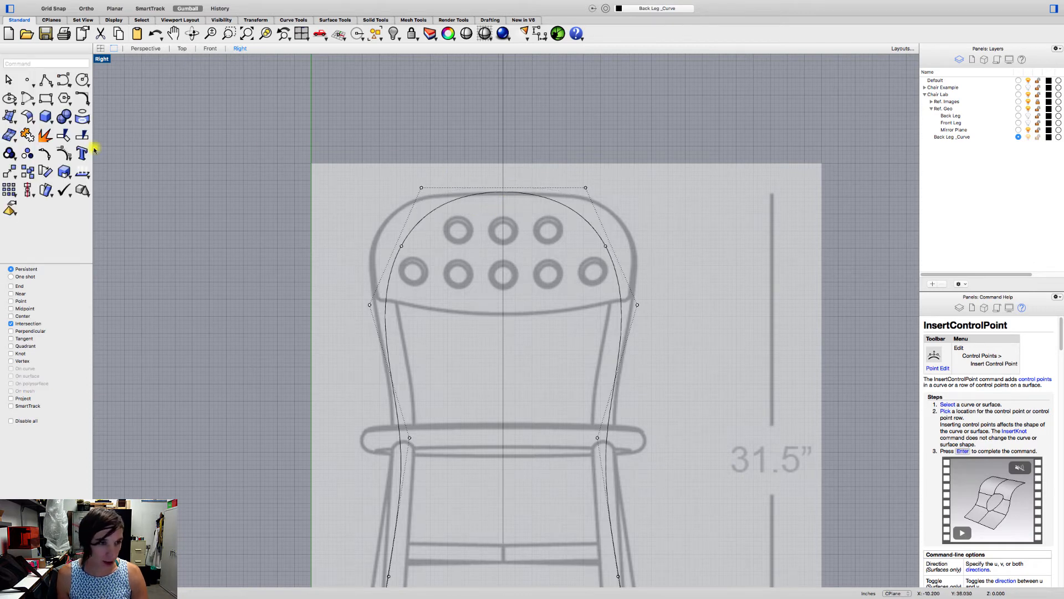
Step: Insert control points into the back leg curve at both mirrored guide points and the centre-line intersection, using Point and Intersection snaps
click(70, 158)
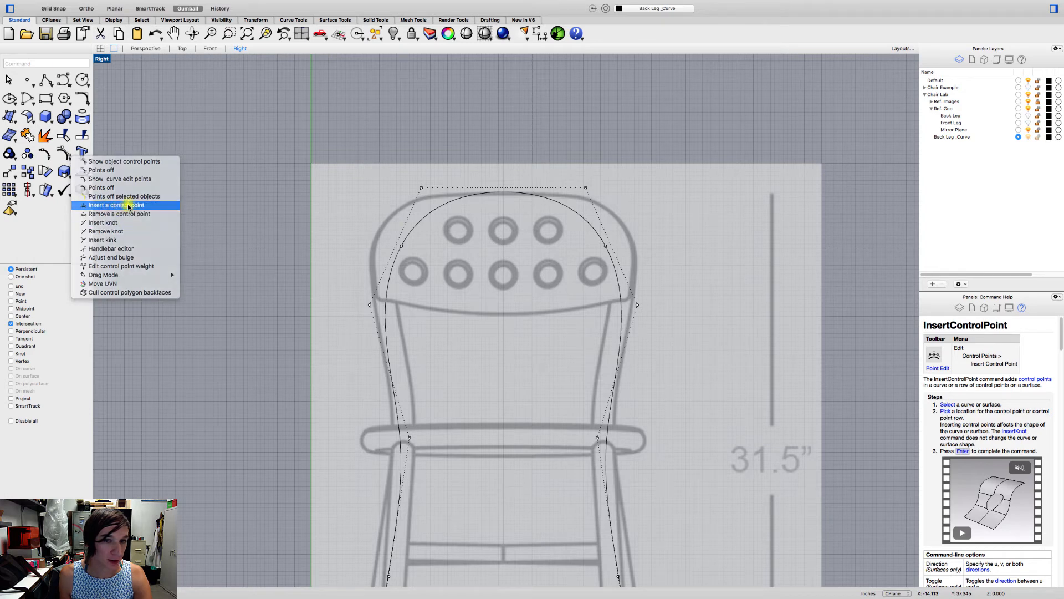
click(113, 205)
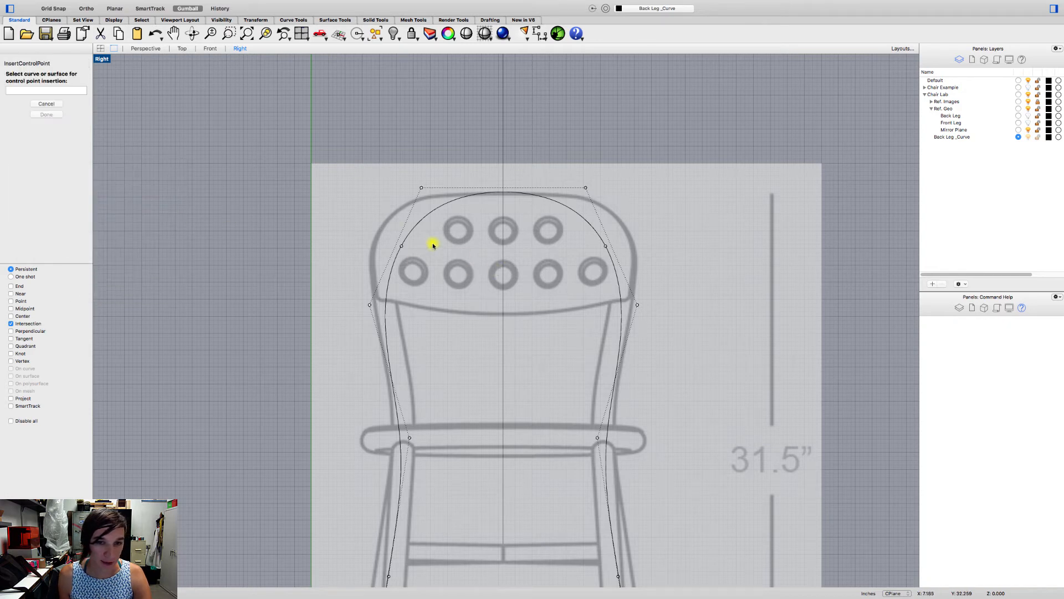
click(446, 197)
click(10, 301)
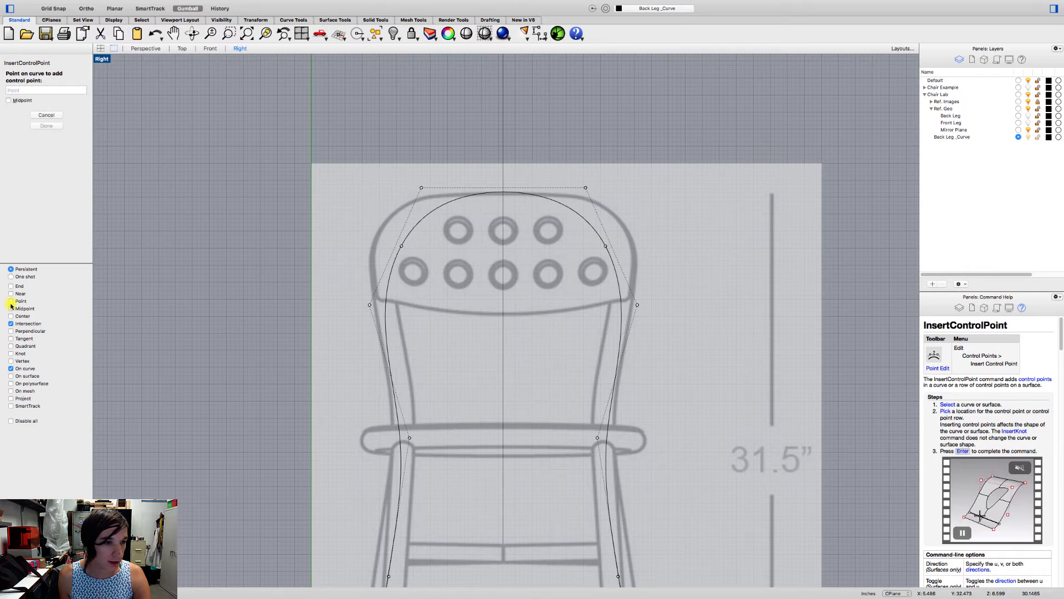
click(11, 323)
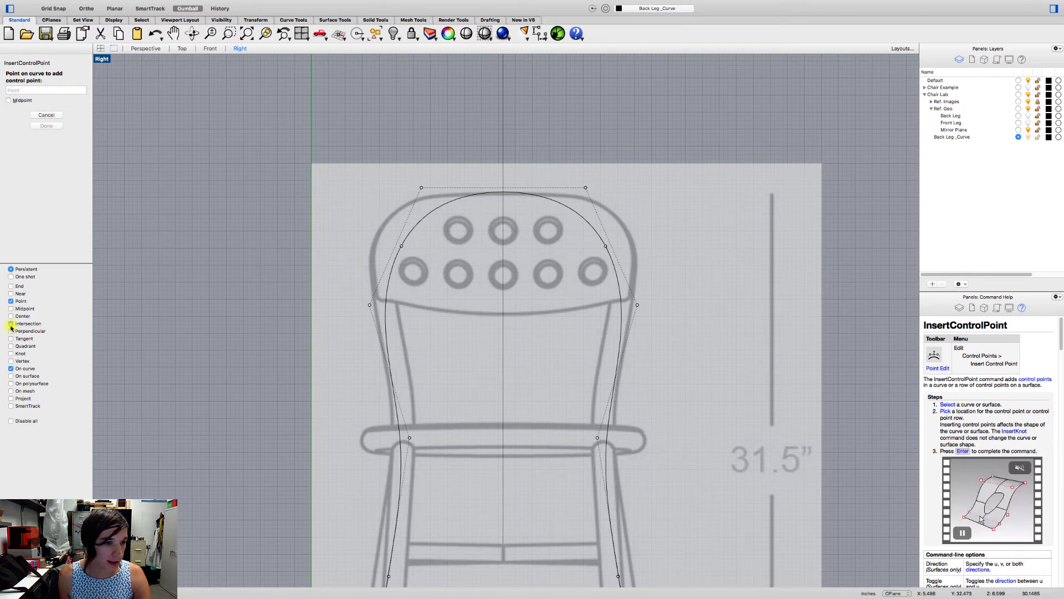
click(403, 247)
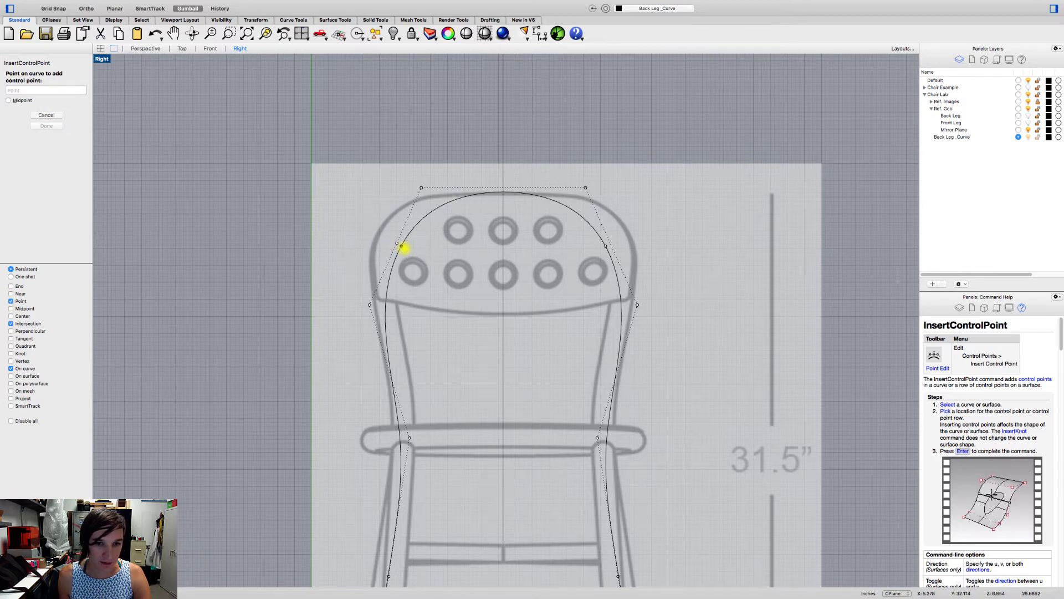
click(609, 246)
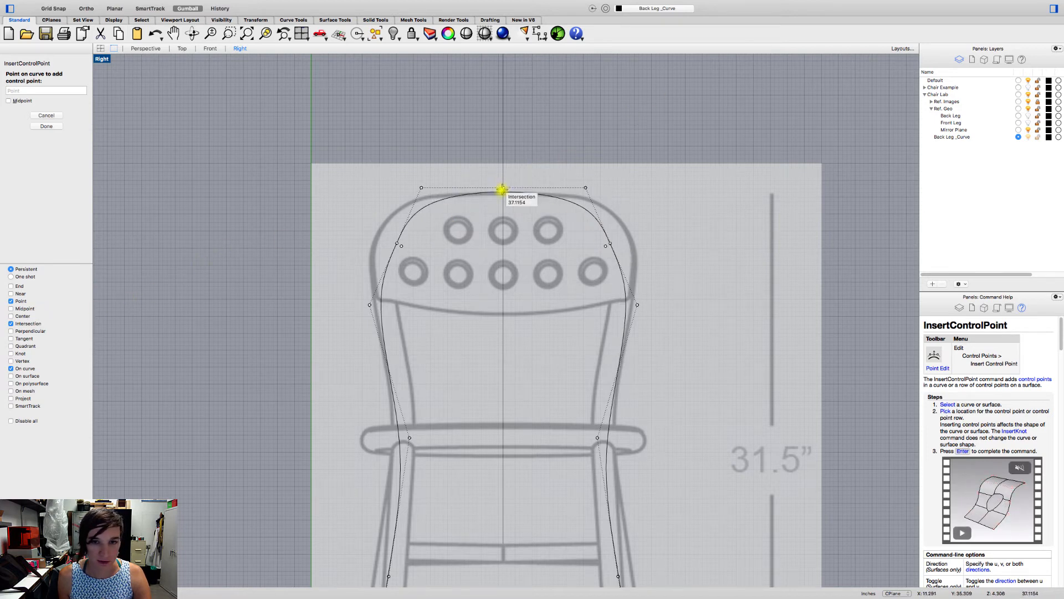
click(502, 191)
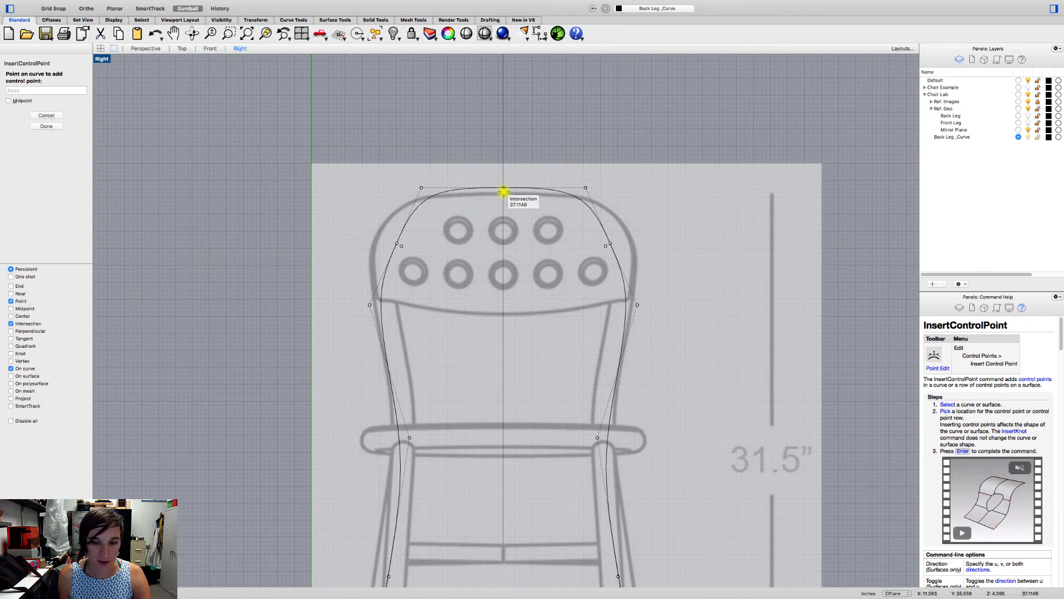
key(Return)
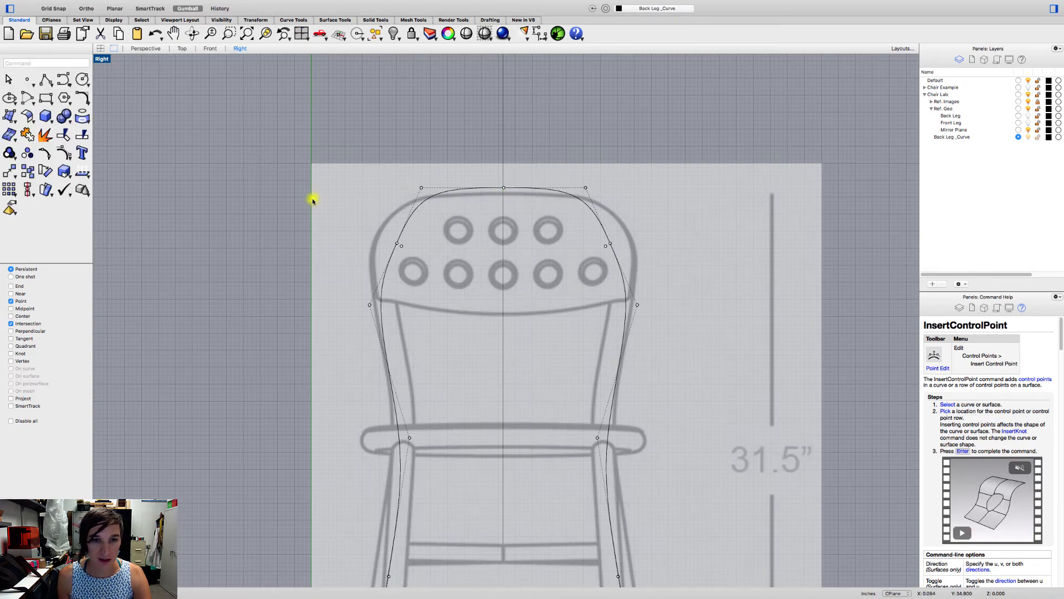
Step: Try moving only the left inserted control point outward to the backrest outline, and undo that move
scroll(401, 236, up, 3)
click(402, 245)
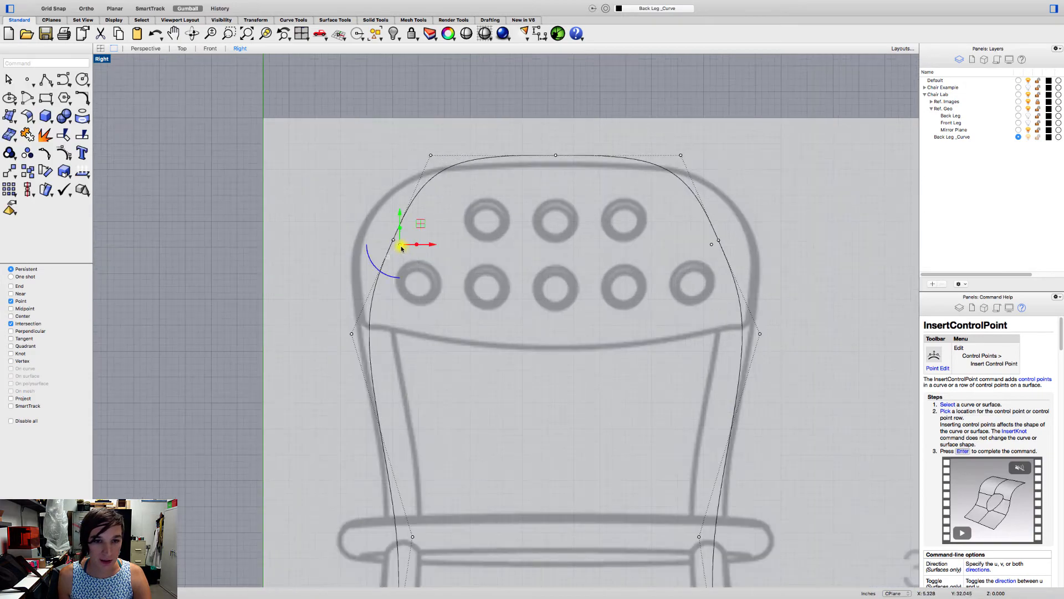
drag(400, 246, 357, 215)
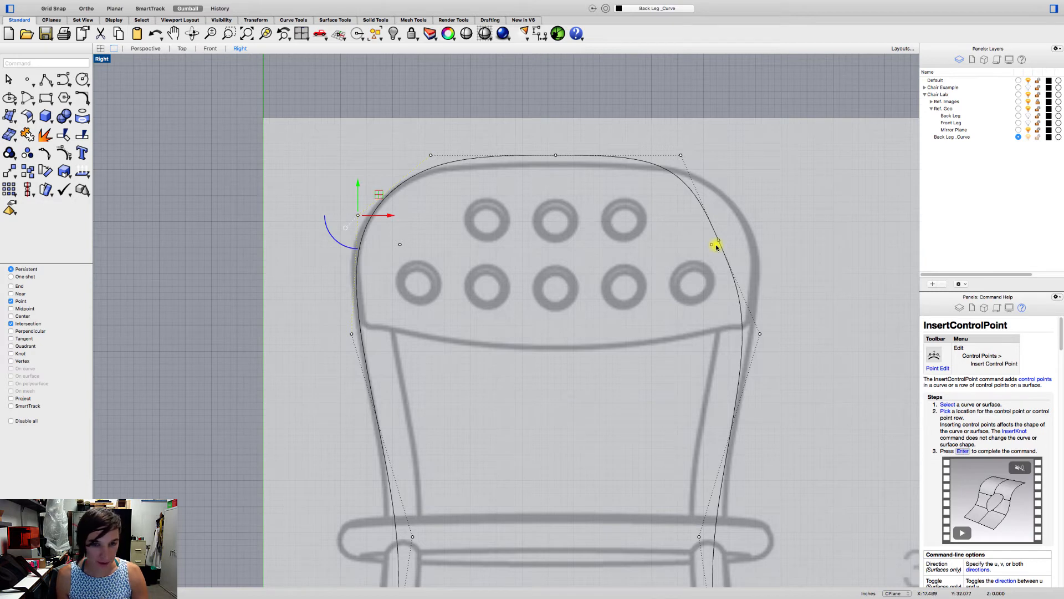
key(super+z)
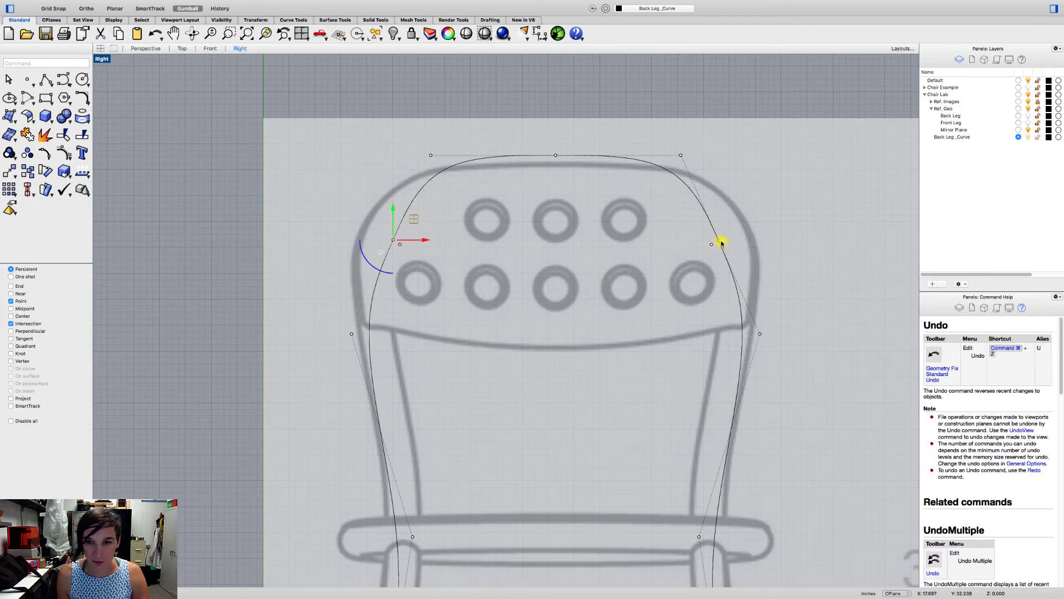
Step: Raise both inserted side control points together and scale them outward symmetrically to the backrest outline, and deselect them
shift+click(719, 243)
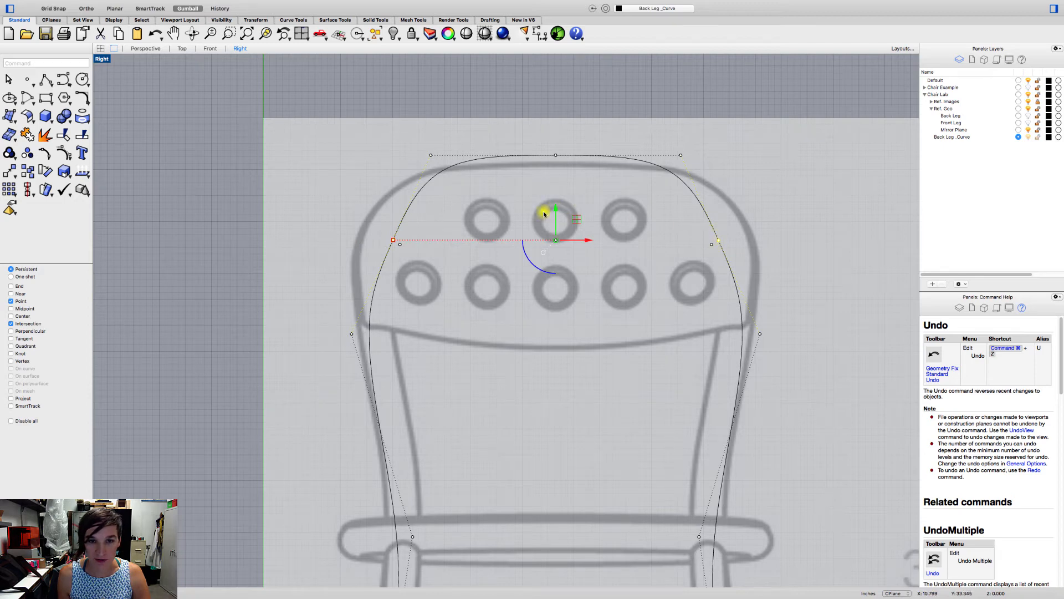
drag(554, 214, 557, 188)
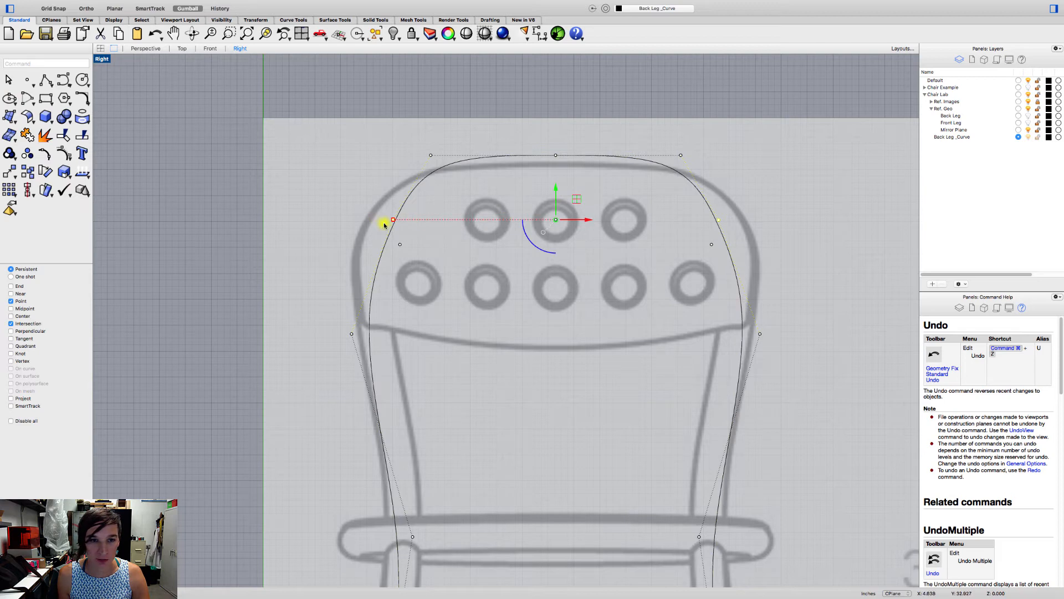
drag(393, 222, 355, 224)
key(Escape)
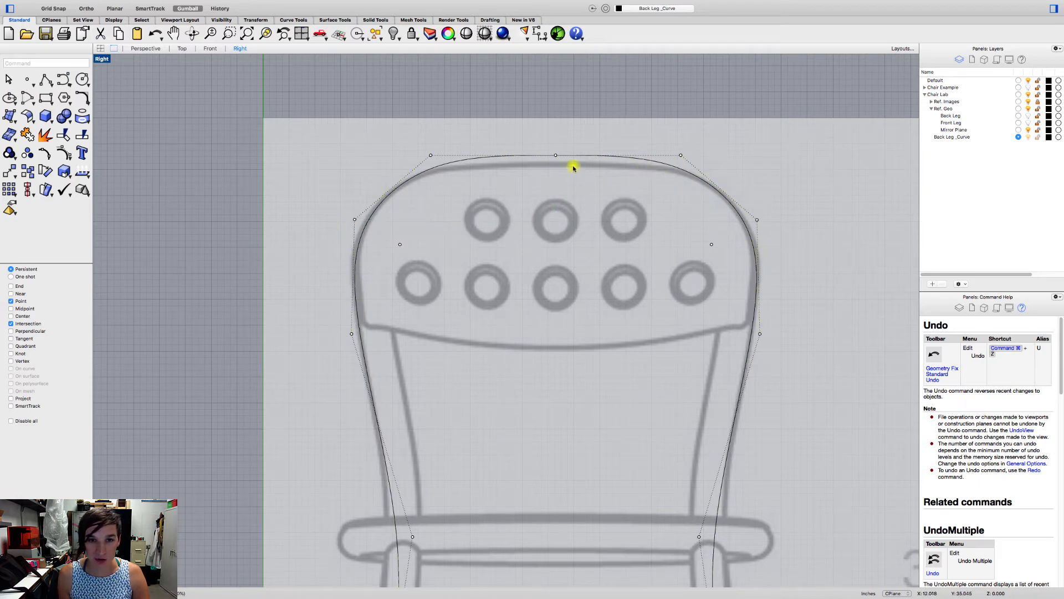
Step: Lower the three top control points of the curve together onto the backrest's upper edge, and deselect them
drag(397, 92, 702, 183)
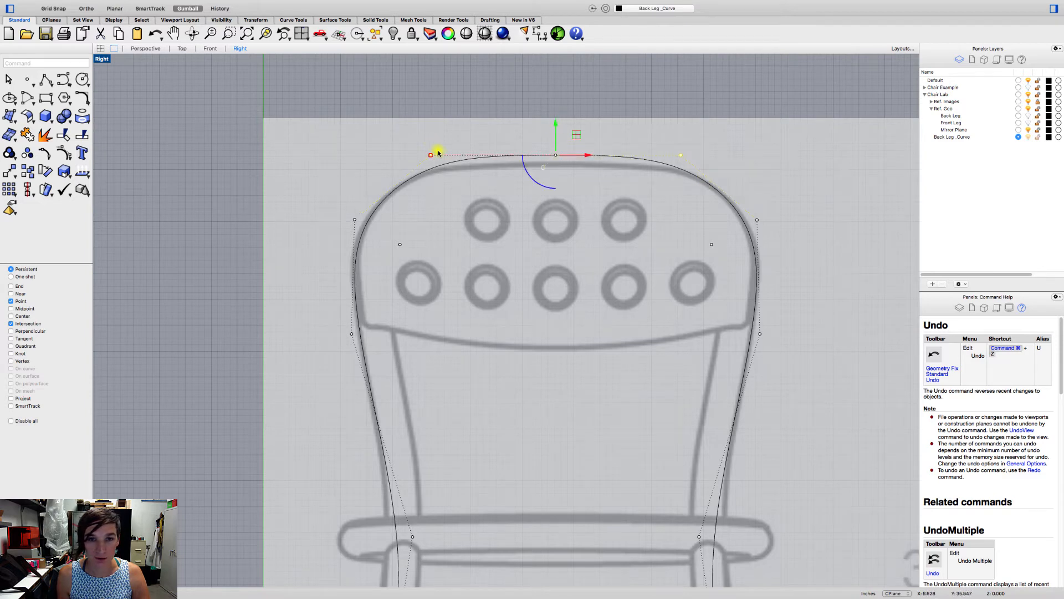
key(Escape)
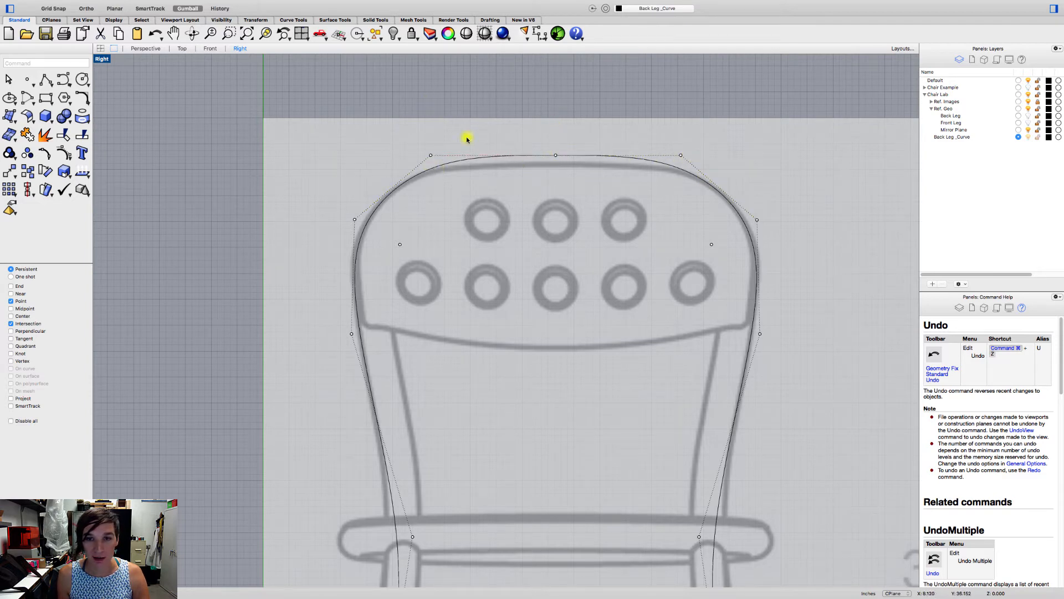
drag(418, 112, 704, 178)
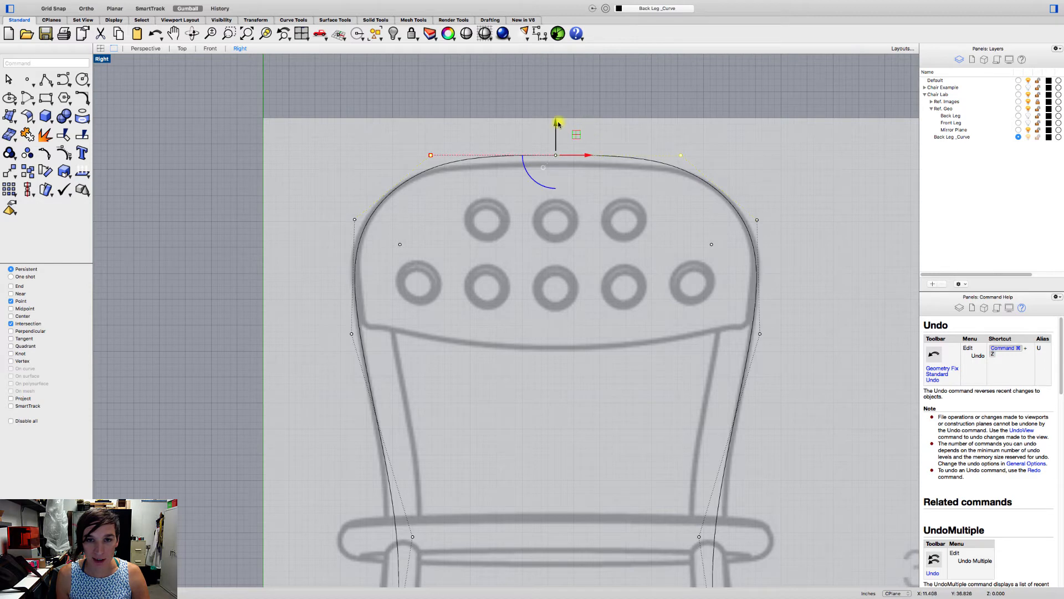
drag(558, 123, 554, 133)
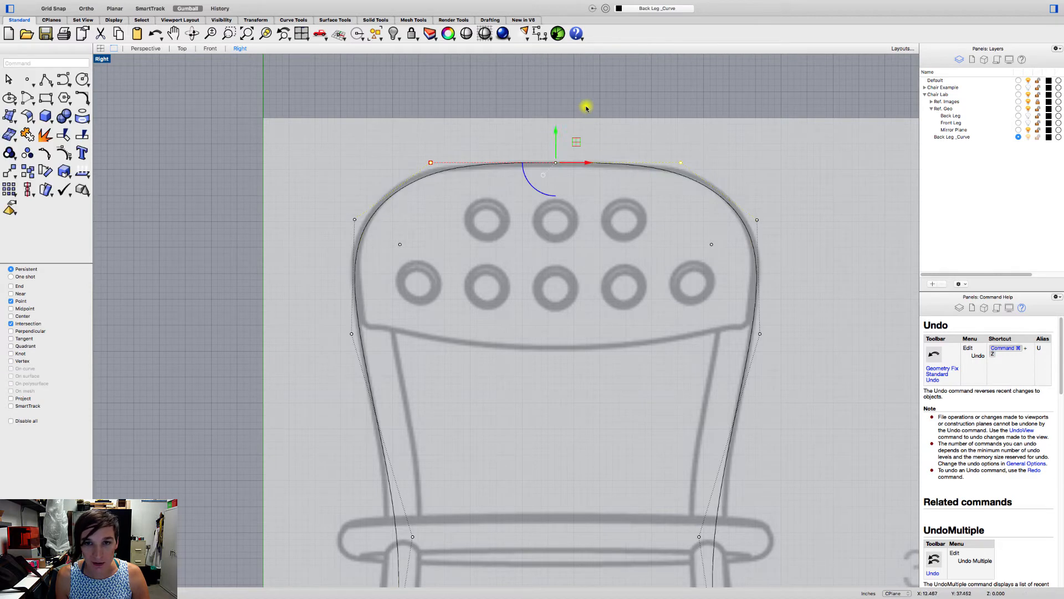
click(586, 106)
scroll(568, 182, down, 6)
right_drag(574, 352, 546, 214)
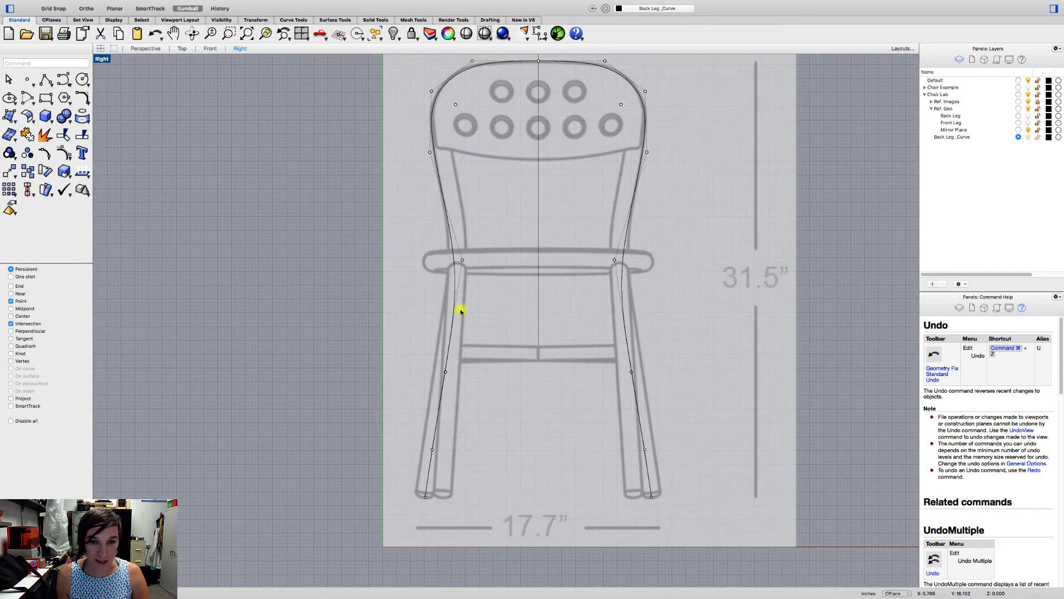
click(68, 87)
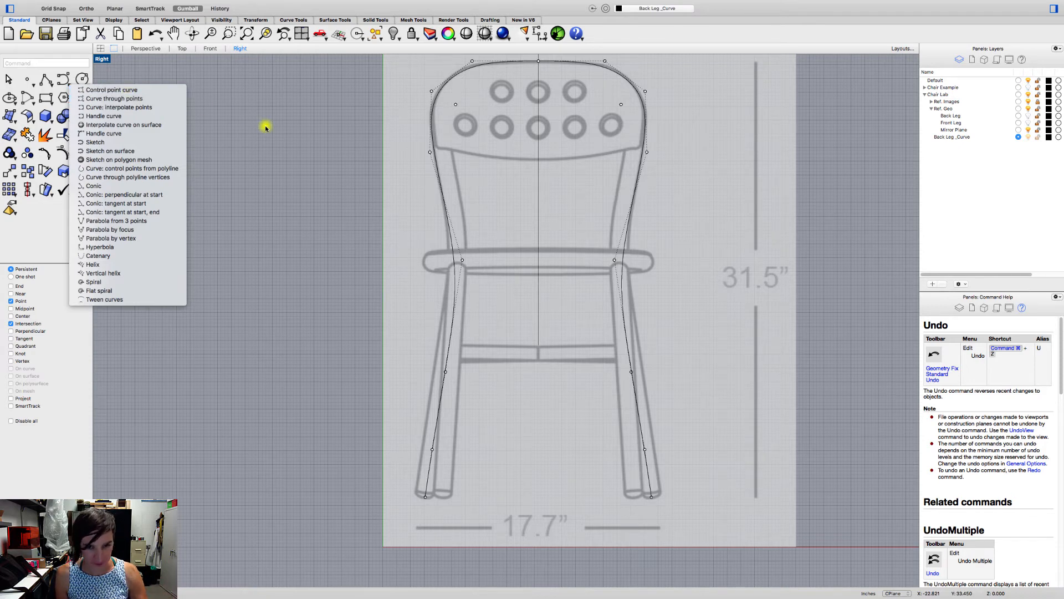
click(296, 147)
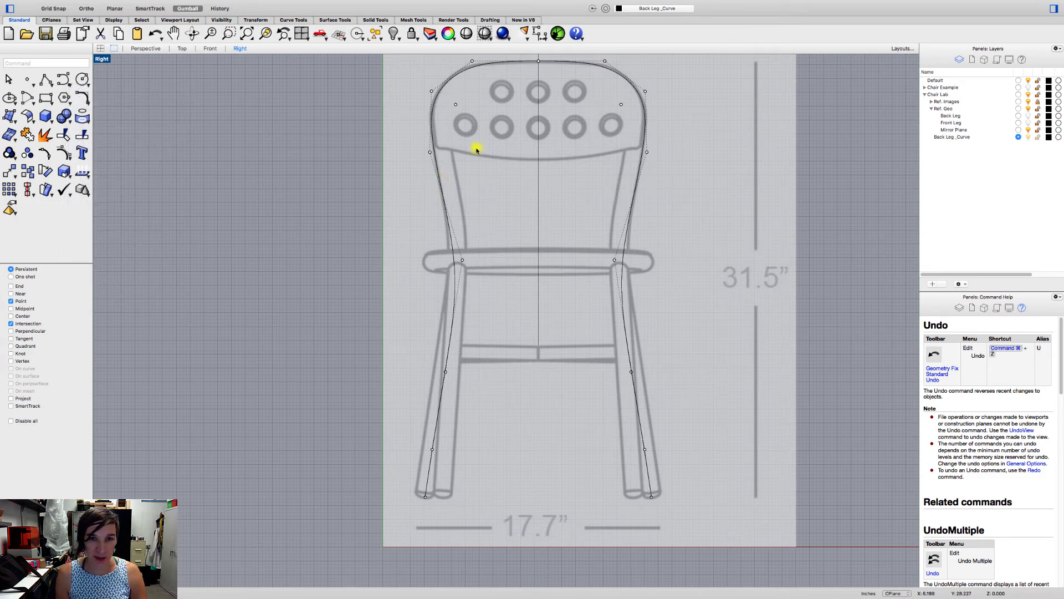
Step: Scale the control points on both sides of the backrest horizontally inward toward the chair's centre line, and deselect them
right_drag(427, 221, 398, 256)
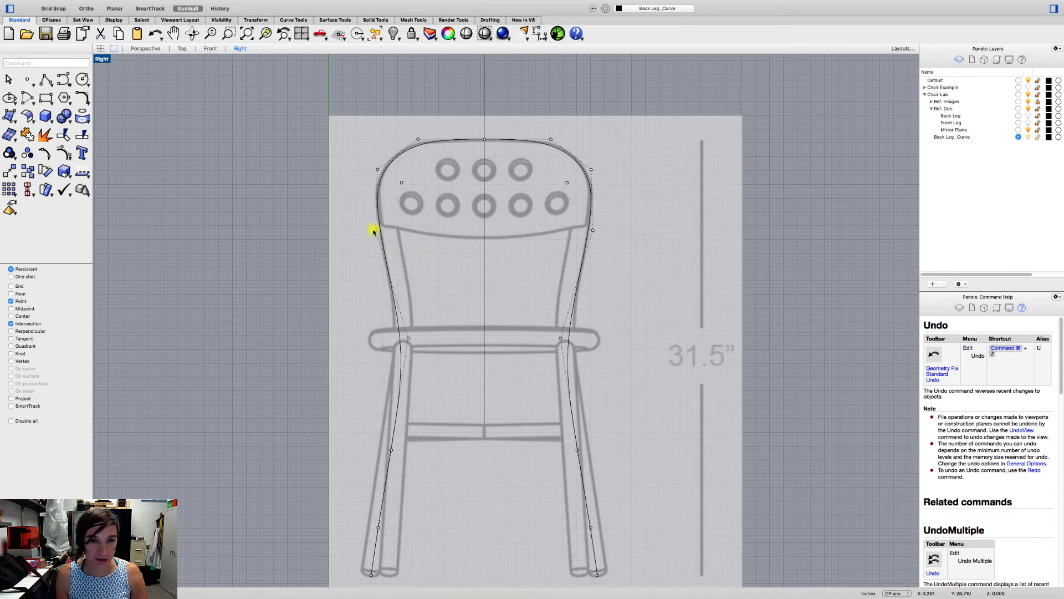
drag(350, 90, 448, 253)
shift+drag(678, 111, 535, 268)
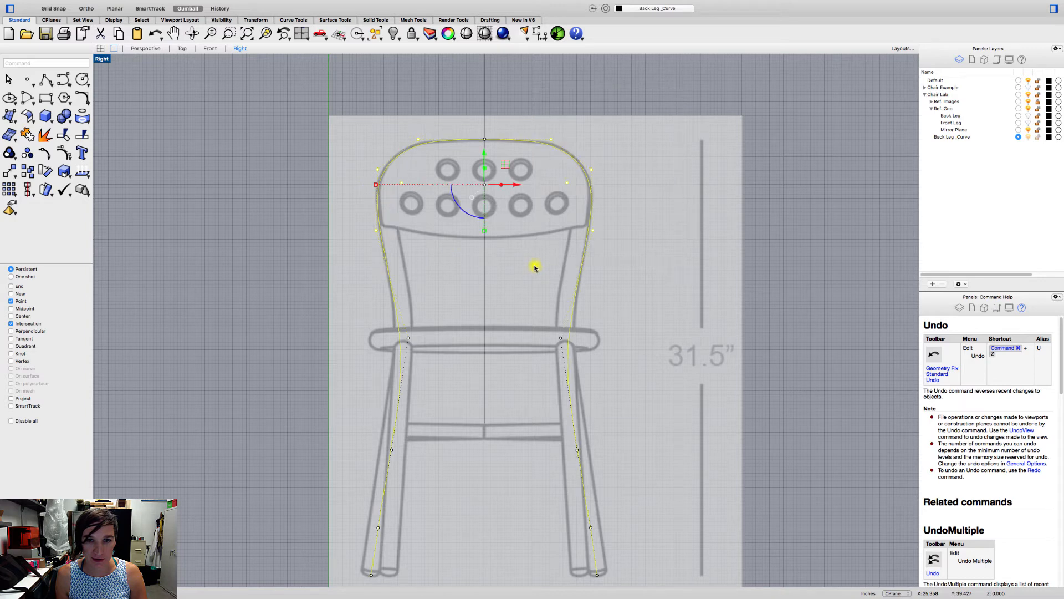
drag(376, 186, 389, 185)
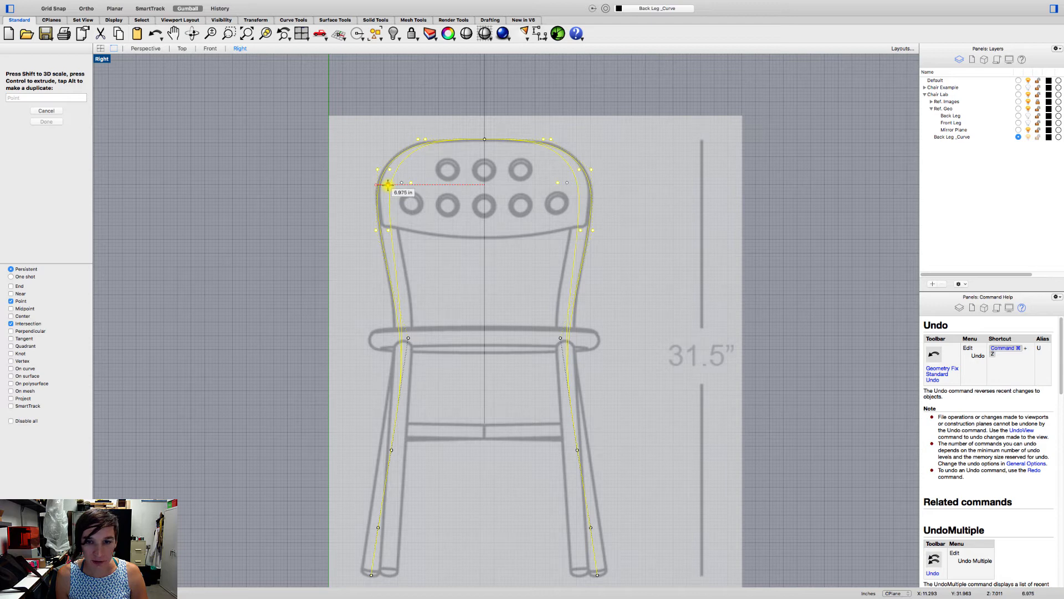
drag(388, 185, 388, 183)
click(281, 206)
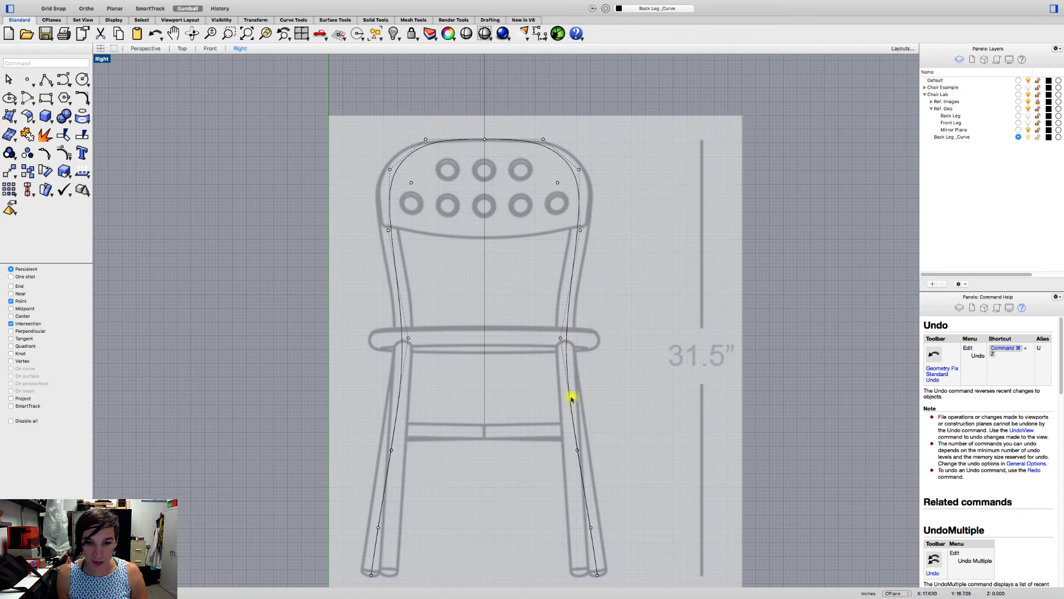
Step: Check the back leg curve against the reference's seat and legs, and hide its control points
scroll(395, 400, up, 3)
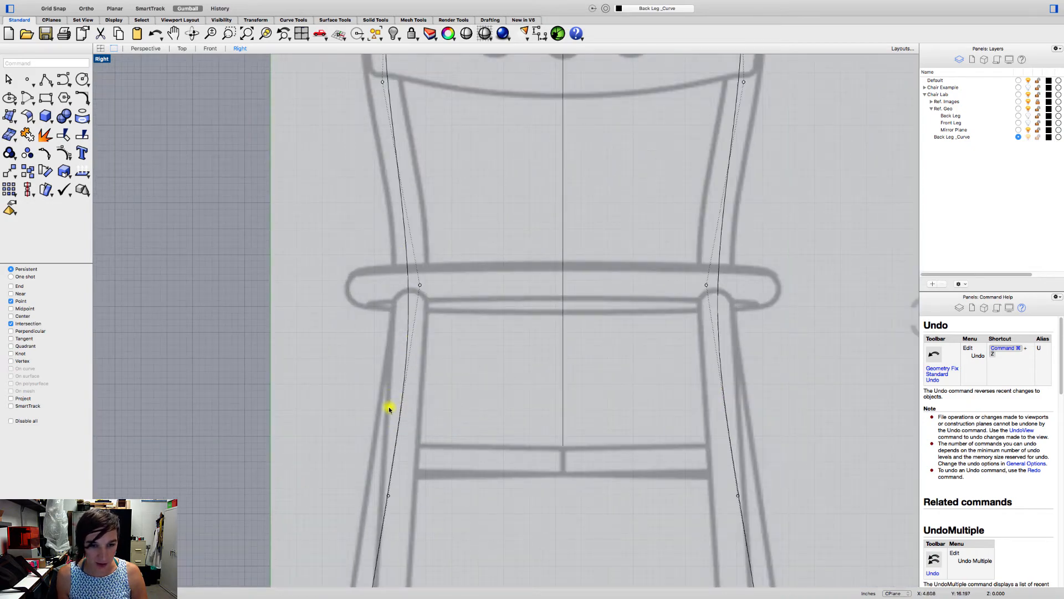
scroll(381, 405, down, 5)
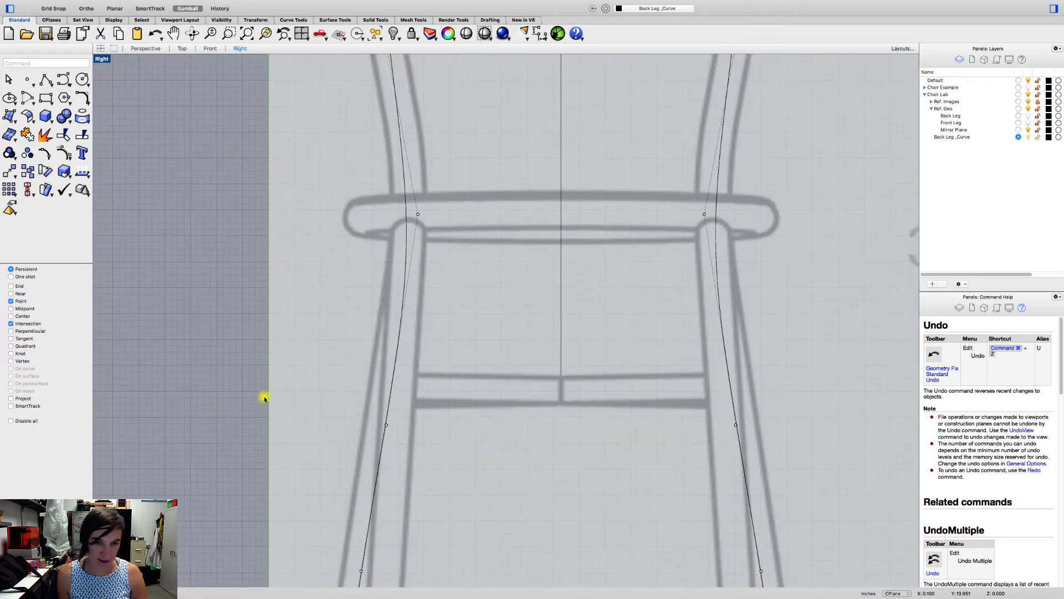
scroll(265, 398, down, 5)
scroll(368, 292, up, 3)
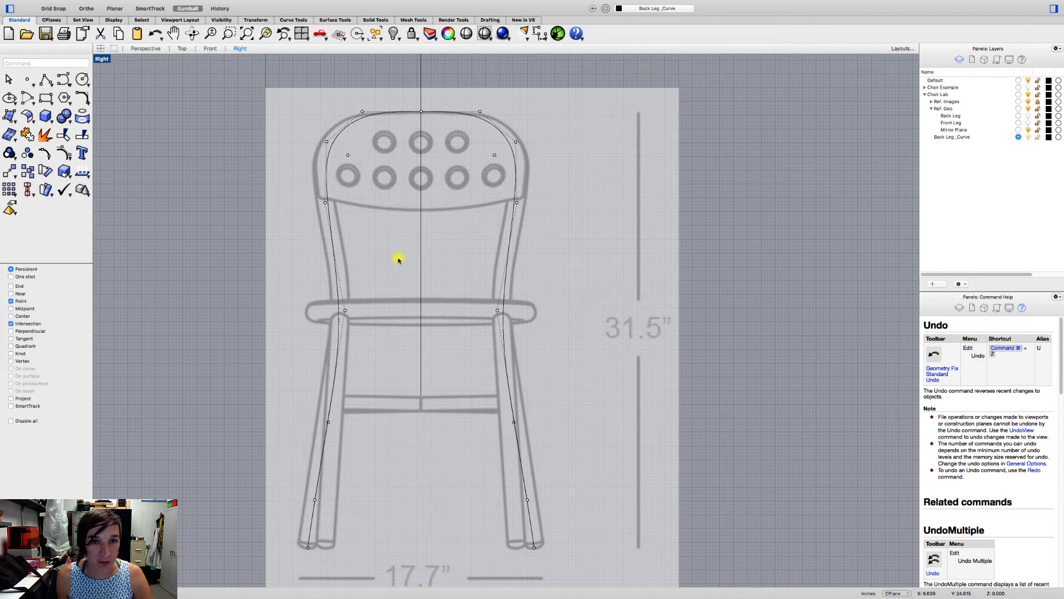
key(Escape)
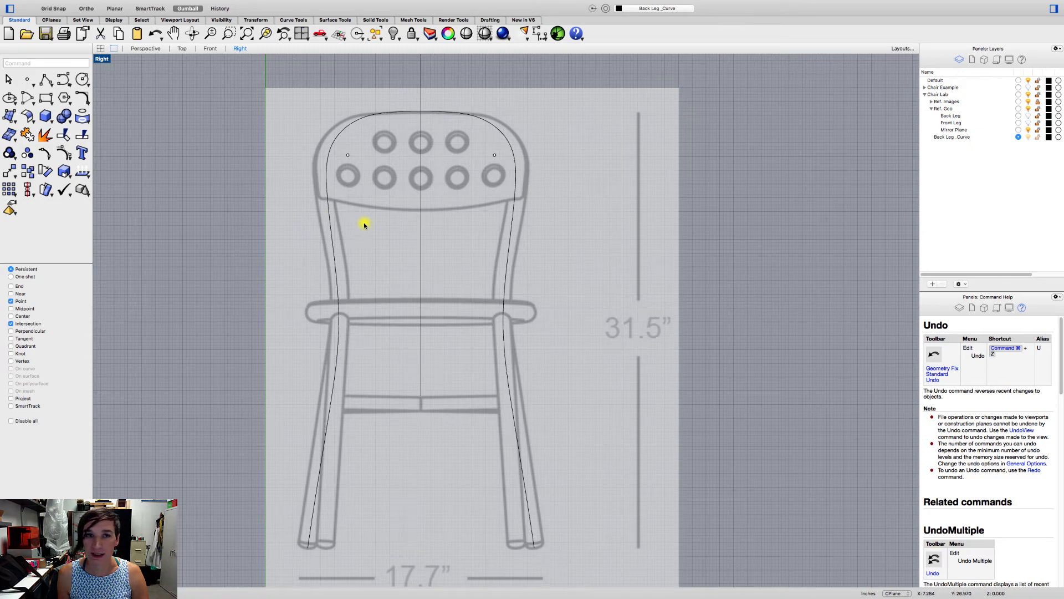
Step: Restore the four-viewport layout and make the Front view with the chair's side reference active
click(101, 49)
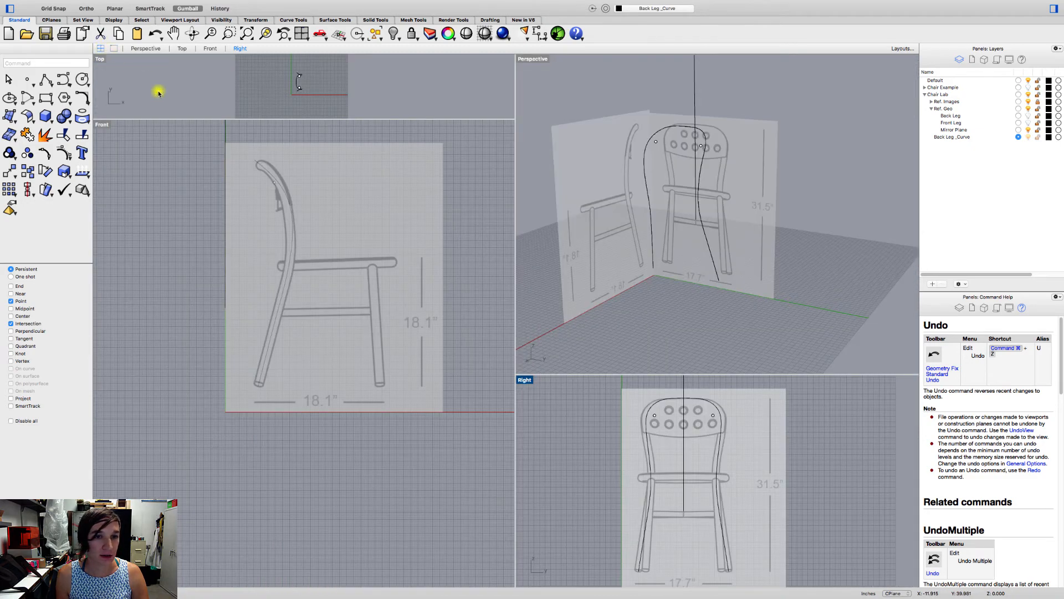
click(332, 299)
scroll(316, 332, up, 3)
scroll(270, 253, up, 2)
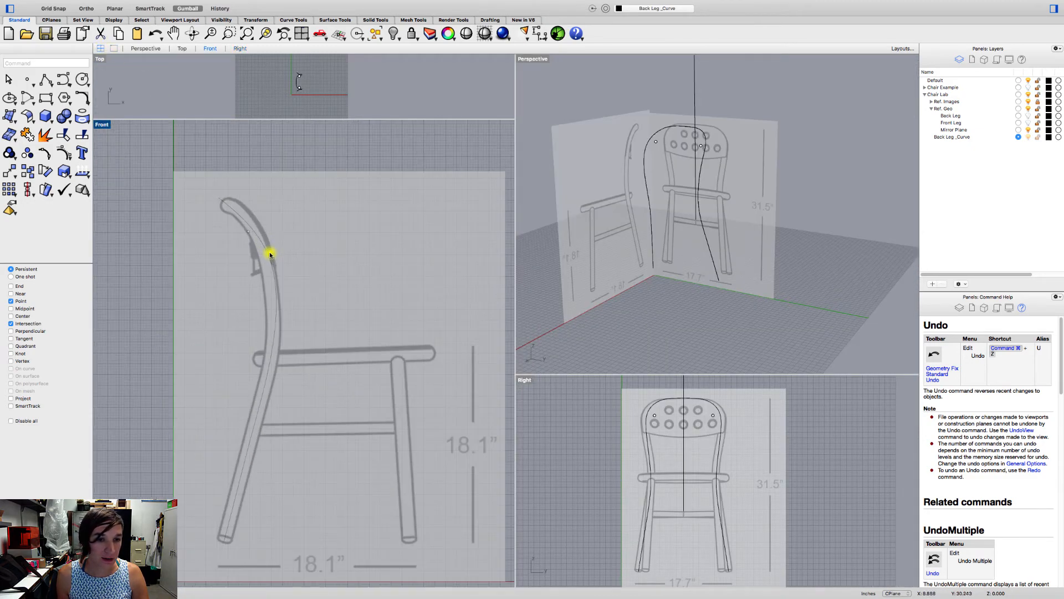
Step: Select the back leg curve in the Front view and turn on its control points
click(270, 257)
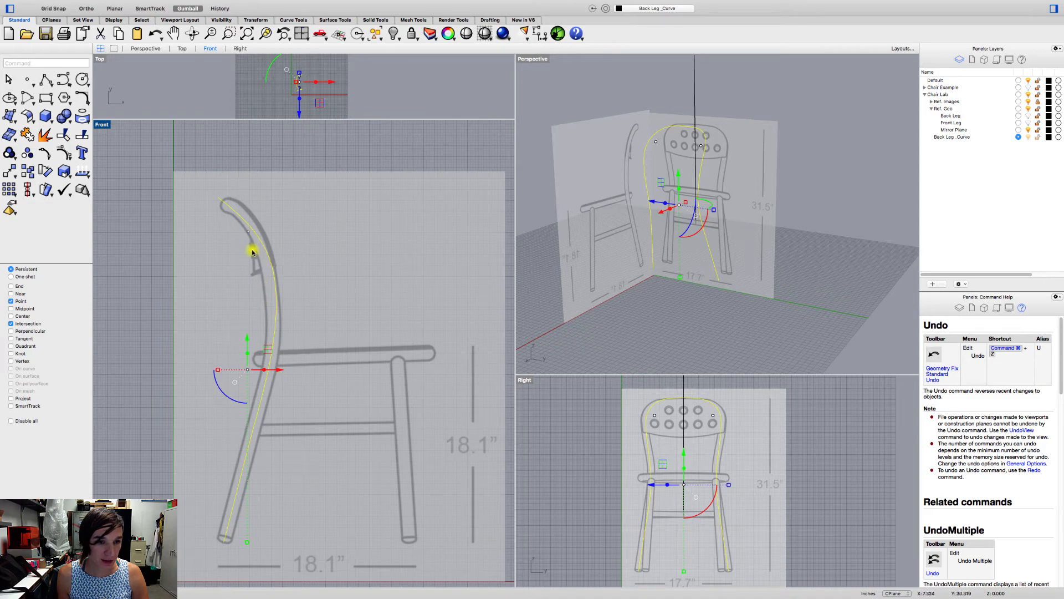
right_drag(736, 237, 812, 240)
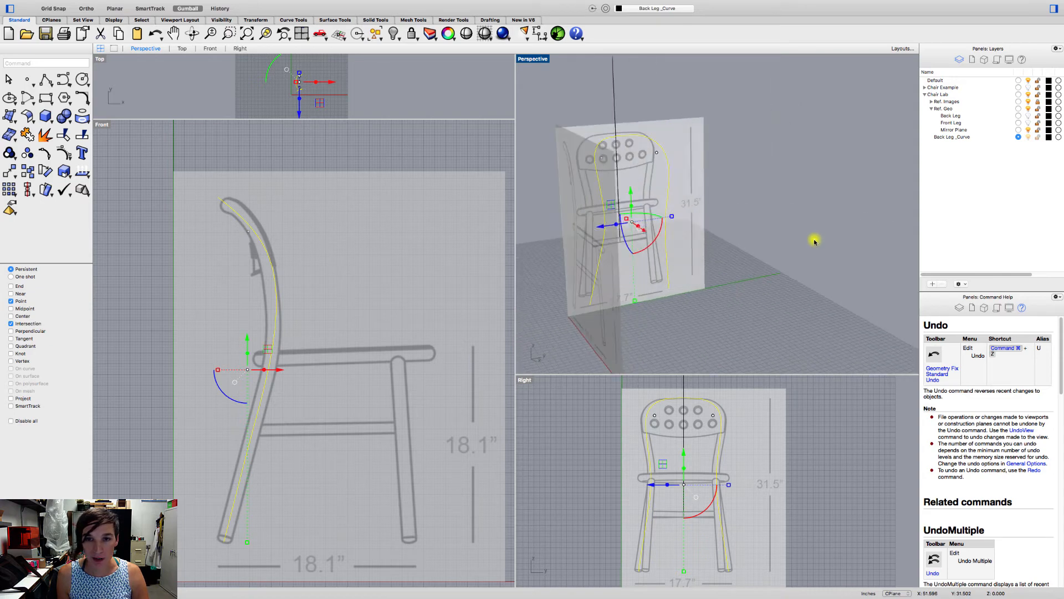
right_drag(238, 244, 244, 269)
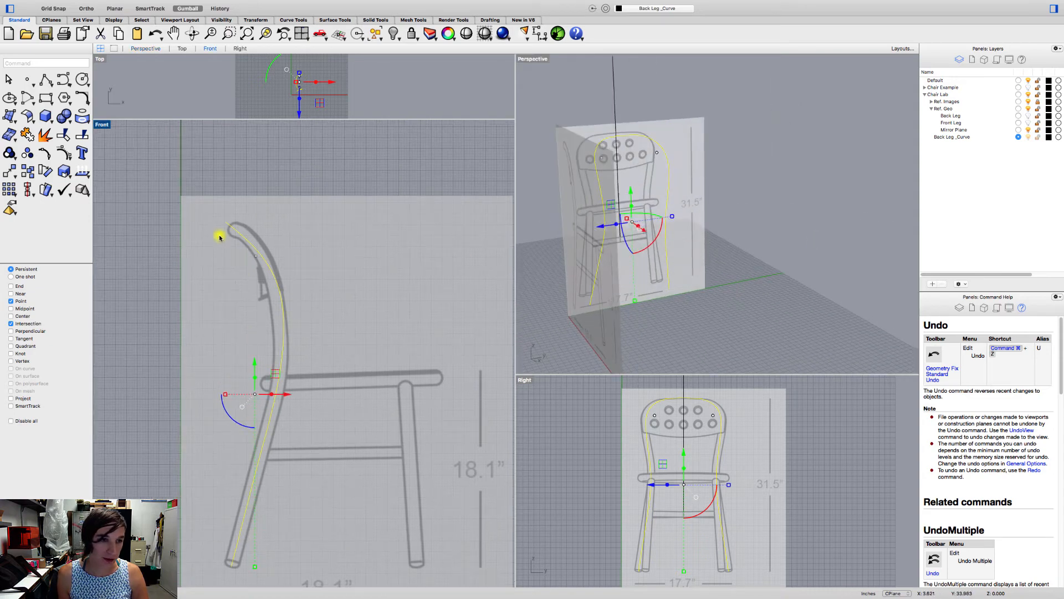
click(67, 157)
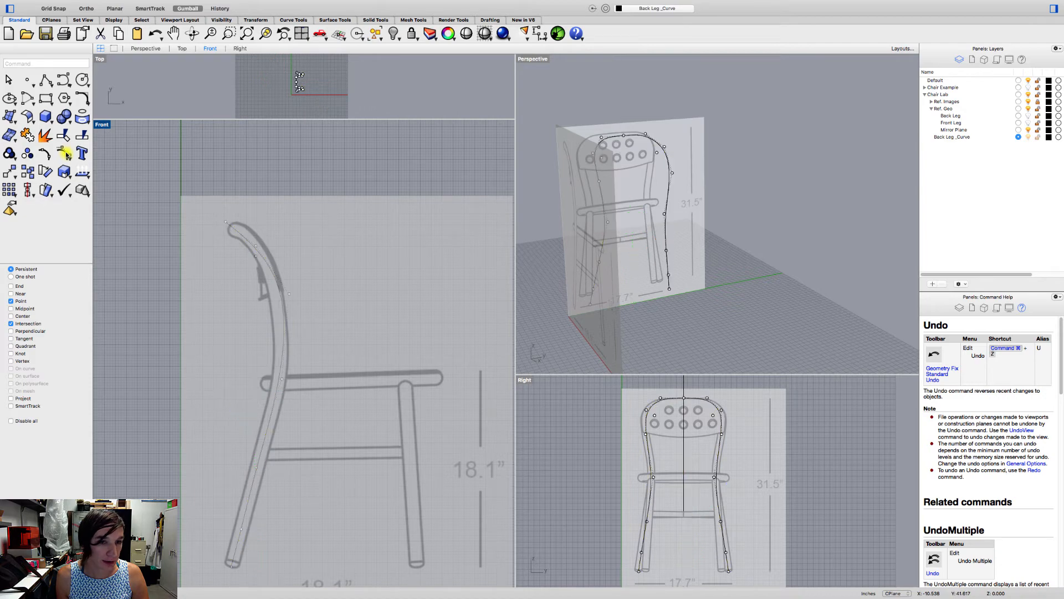
Step: Move the control points at the lower backrest bend slightly rearward in the Front view to centre the curve in the side reference
scroll(259, 292, up, 3)
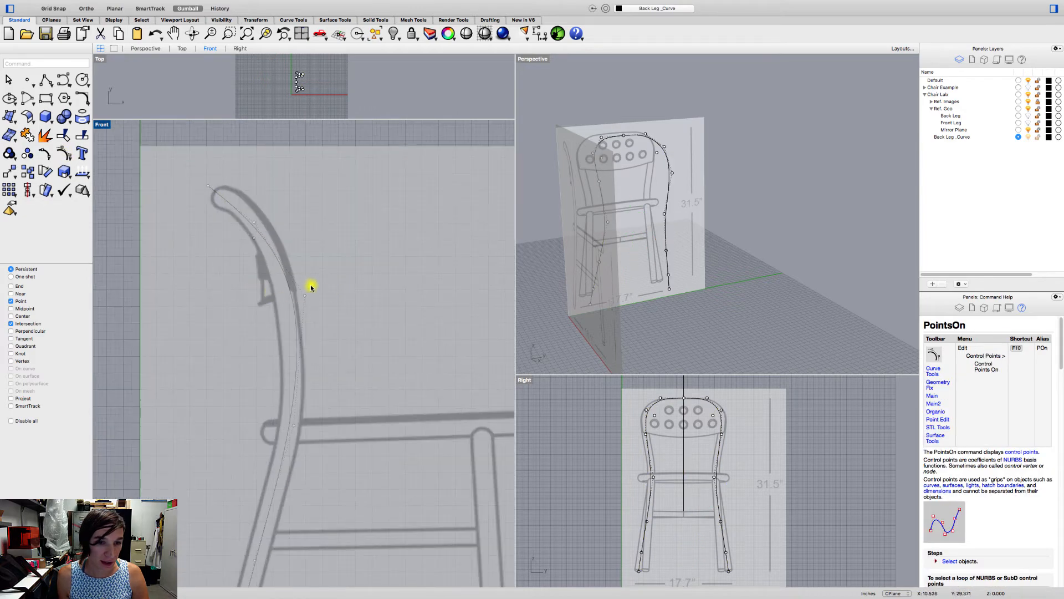
drag(344, 265, 290, 311)
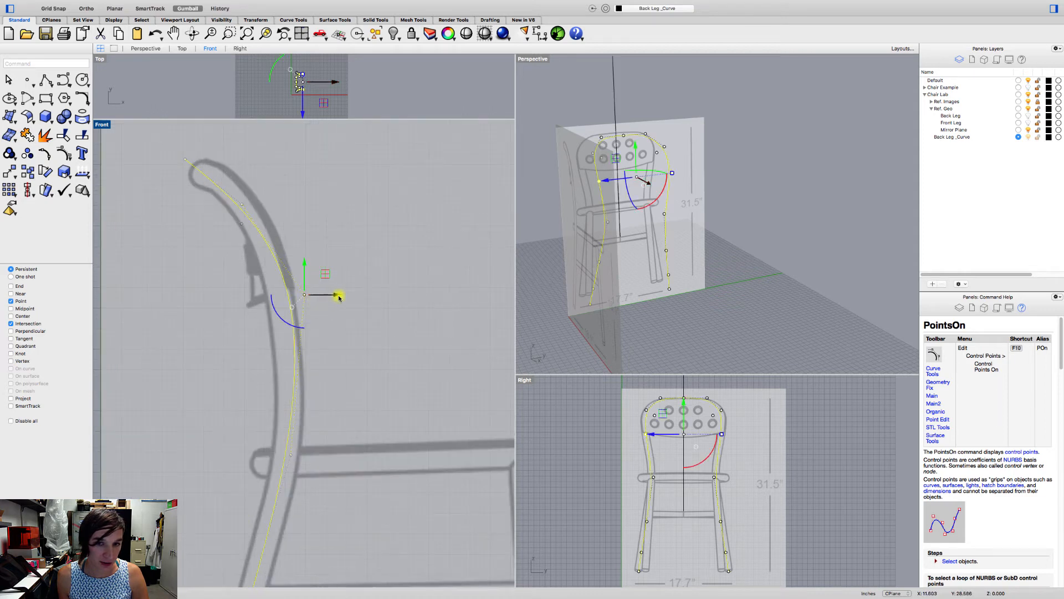
right_drag(674, 167, 706, 164)
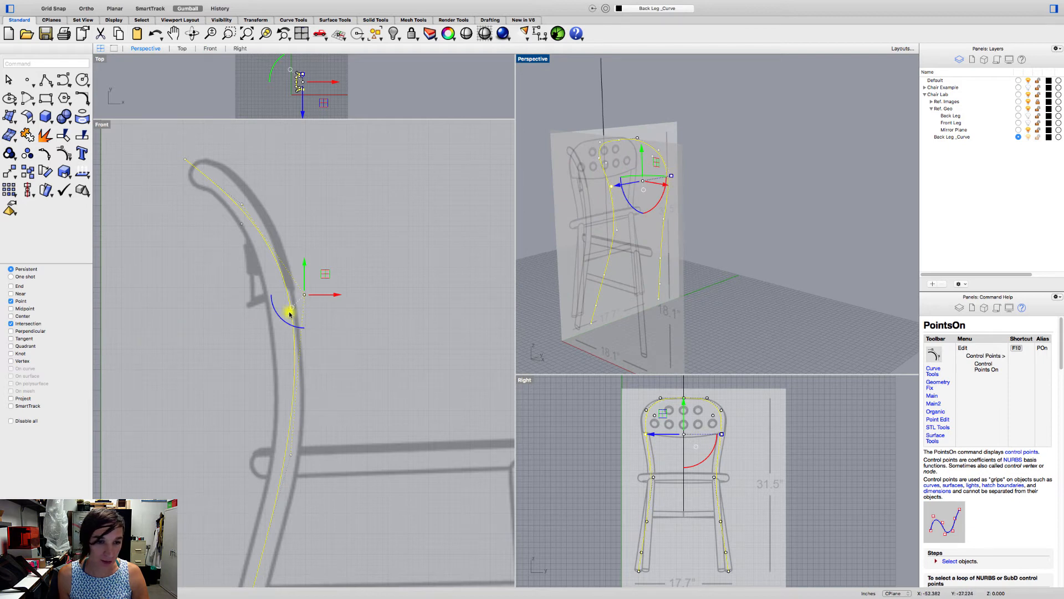
drag(338, 297, 326, 295)
click(347, 275)
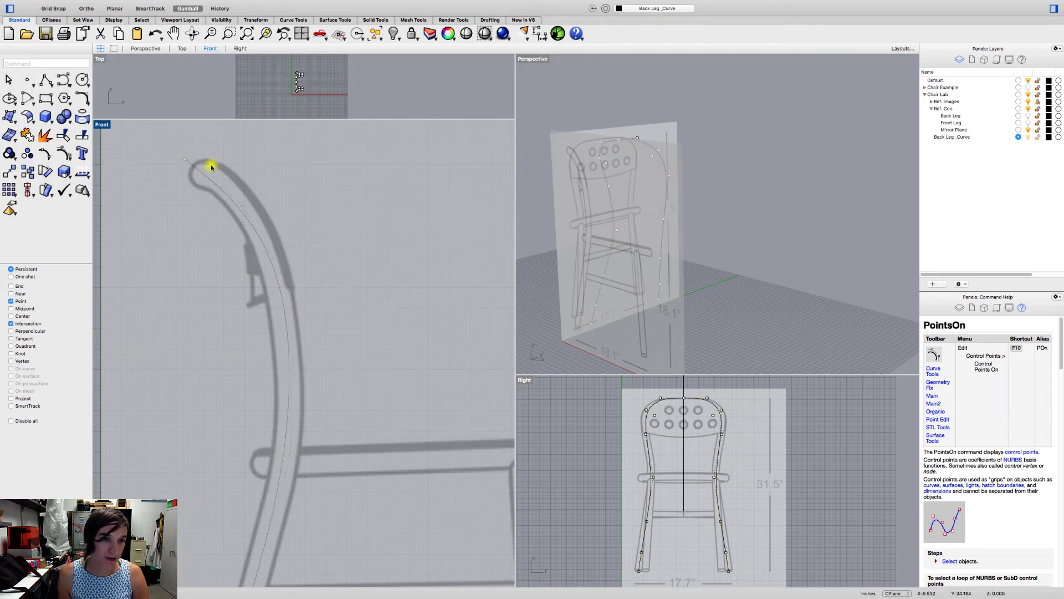
Step: Move the curve's top control points down and forward to the centre of the backrest's rounded end in the Front view
drag(157, 136, 230, 192)
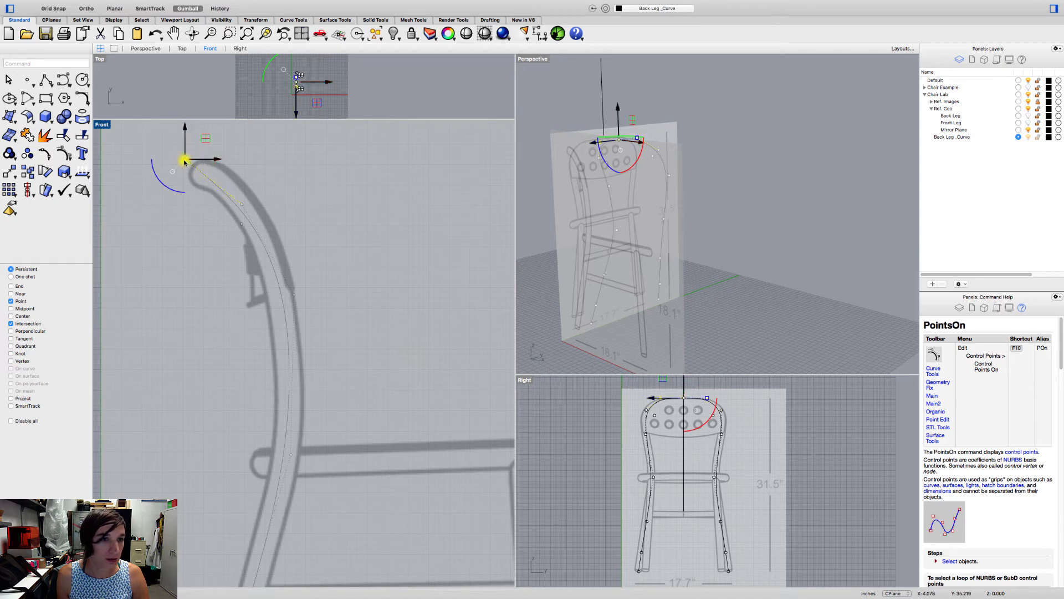
mouse_move(193, 161)
mouse_down()
mouse_move(236, 159)
mouse_move(200, 143)
mouse_up()
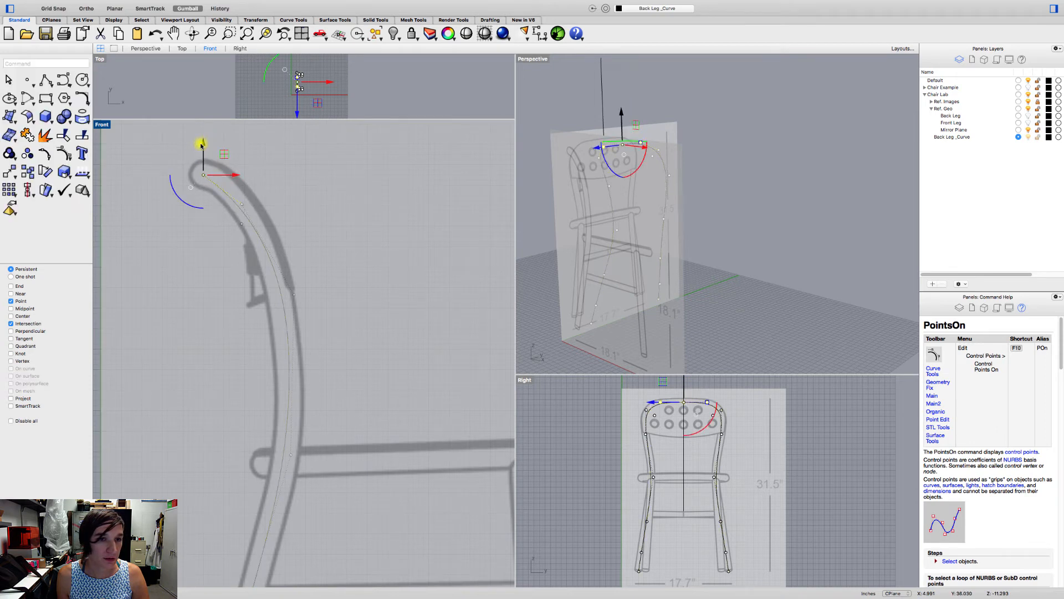
click(282, 157)
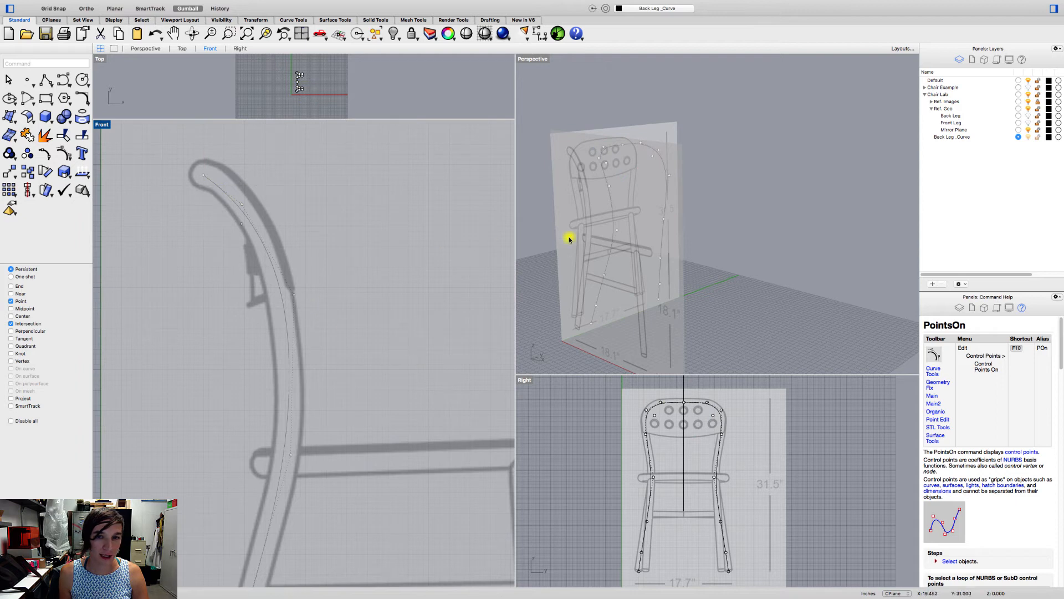
Step: Check the back leg curve against the side reference from backrest to foot, and hide its control points
right_drag(726, 257, 642, 259)
right_drag(315, 344, 336, 223)
scroll(327, 291, down, 2)
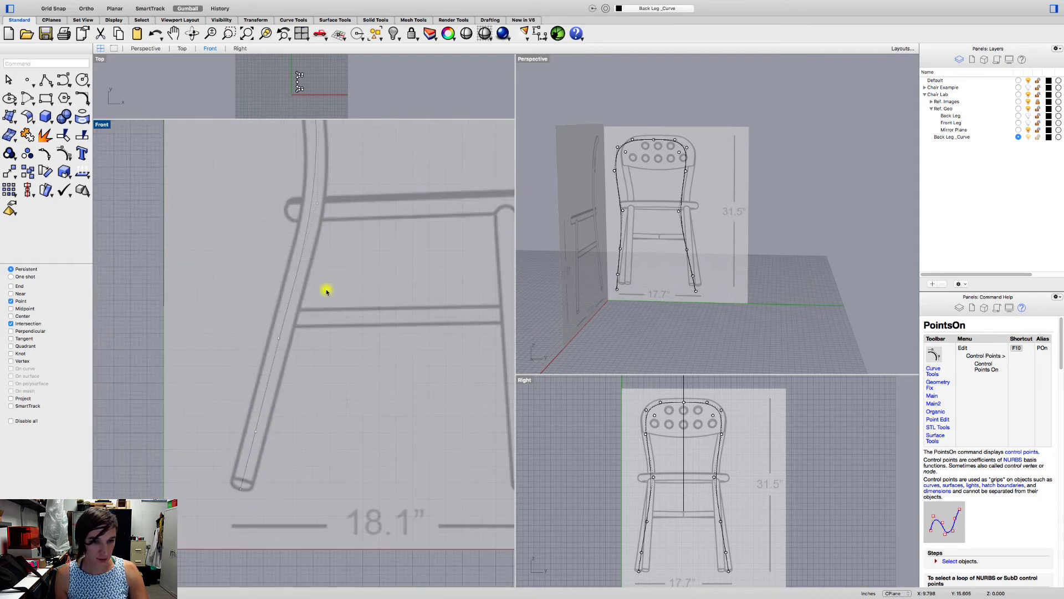
right_drag(336, 283, 323, 403)
scroll(323, 403, down, 2)
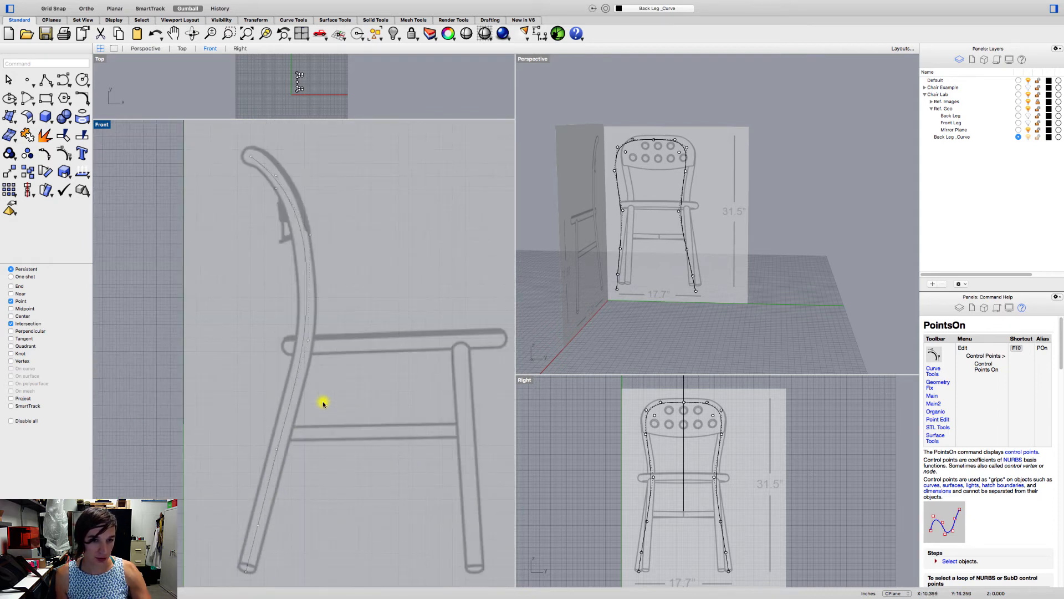
key(Escape)
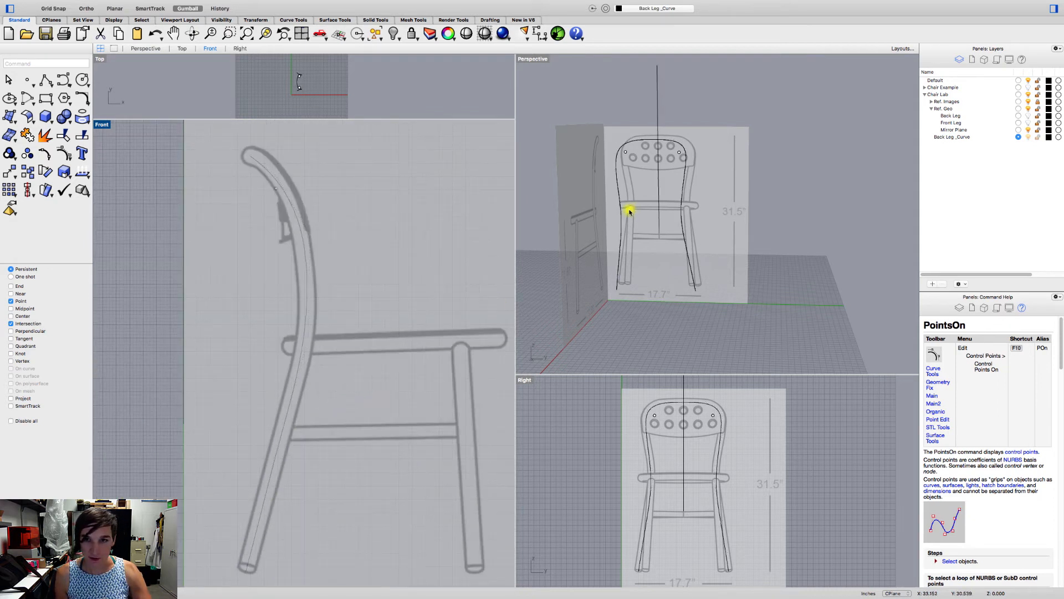
Step: Select the two leftover reference points at the backrest in Perspective, move them to the Back Leg layer, and deselect
shift+right_drag(658, 204, 661, 258)
scroll(651, 260, up, 2)
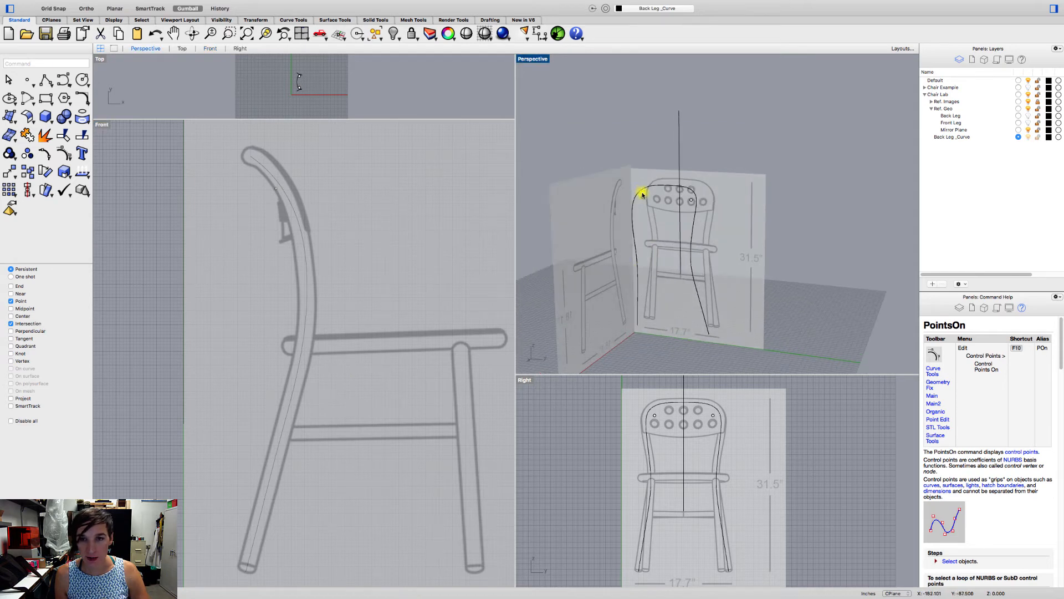
scroll(641, 195, up, 2)
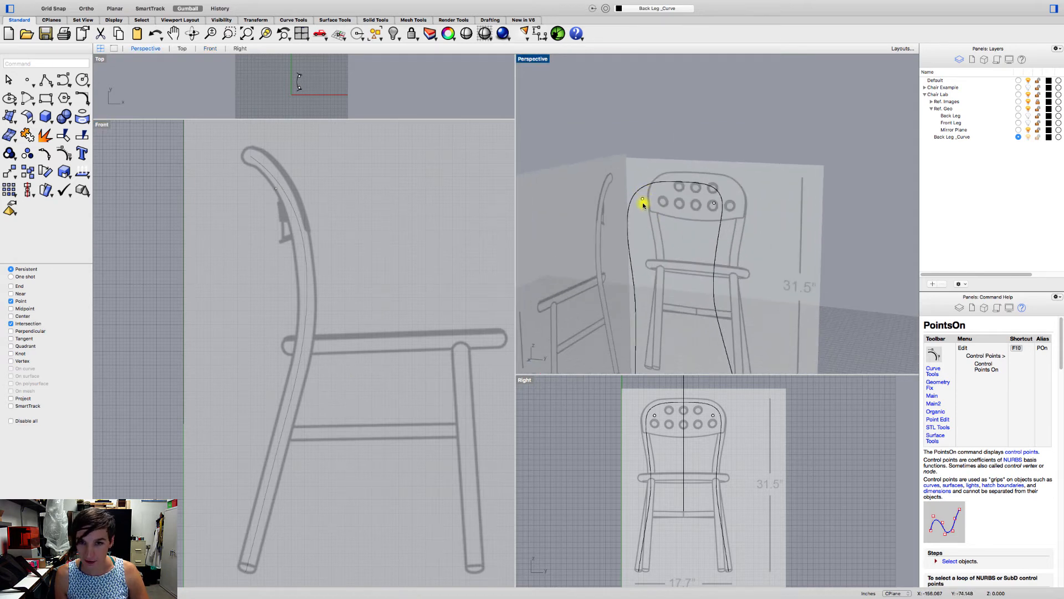
click(643, 201)
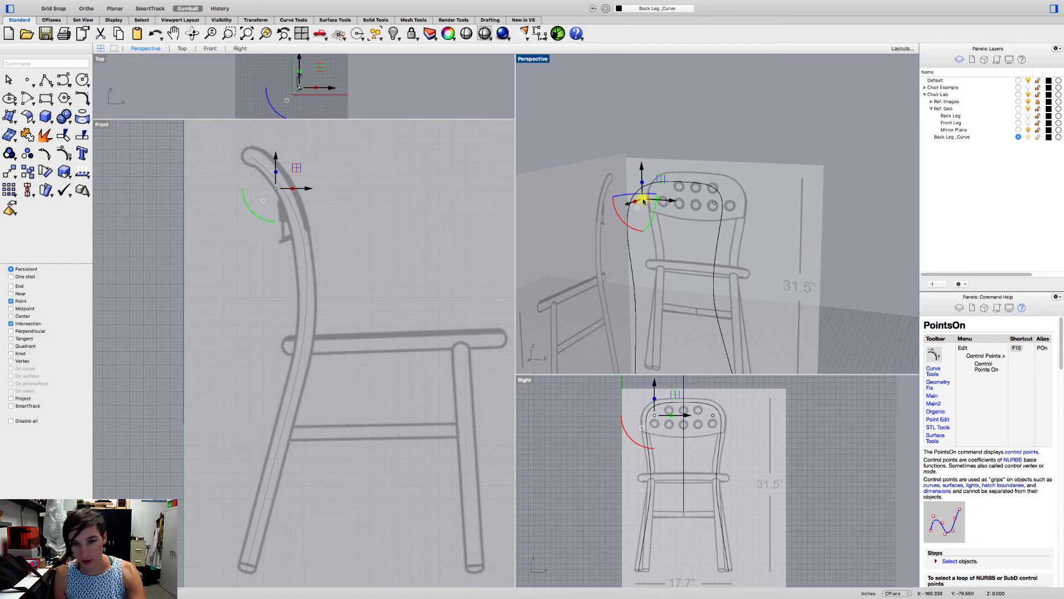
shift+click(714, 205)
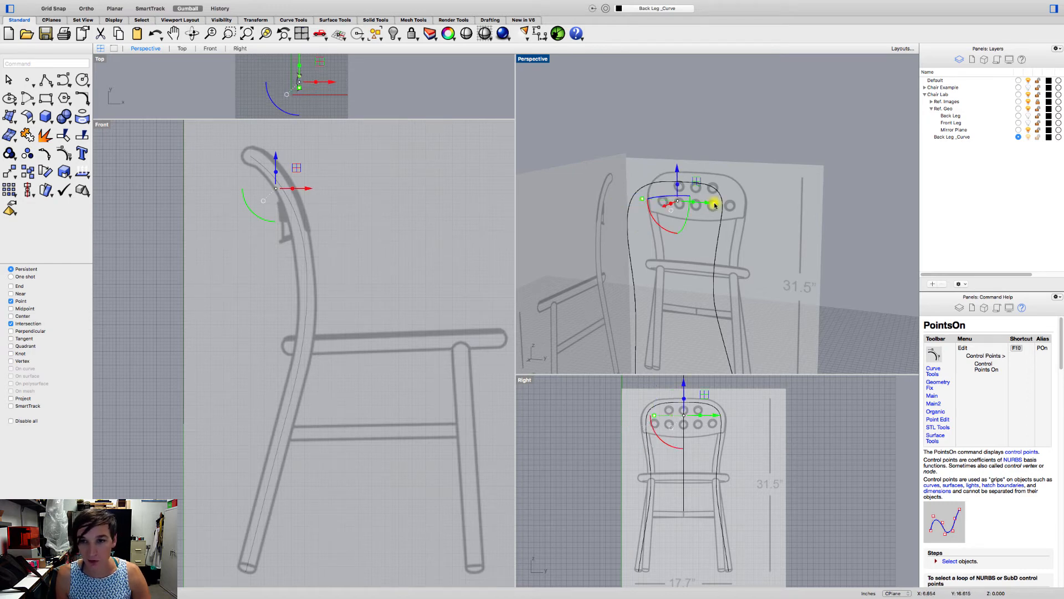
right_click(960, 118)
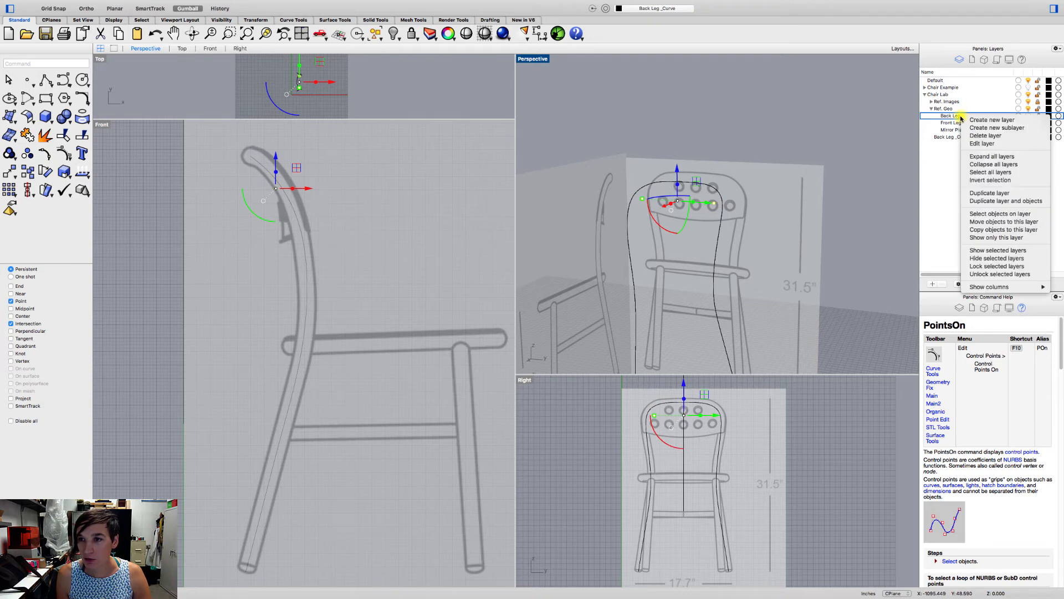
click(984, 222)
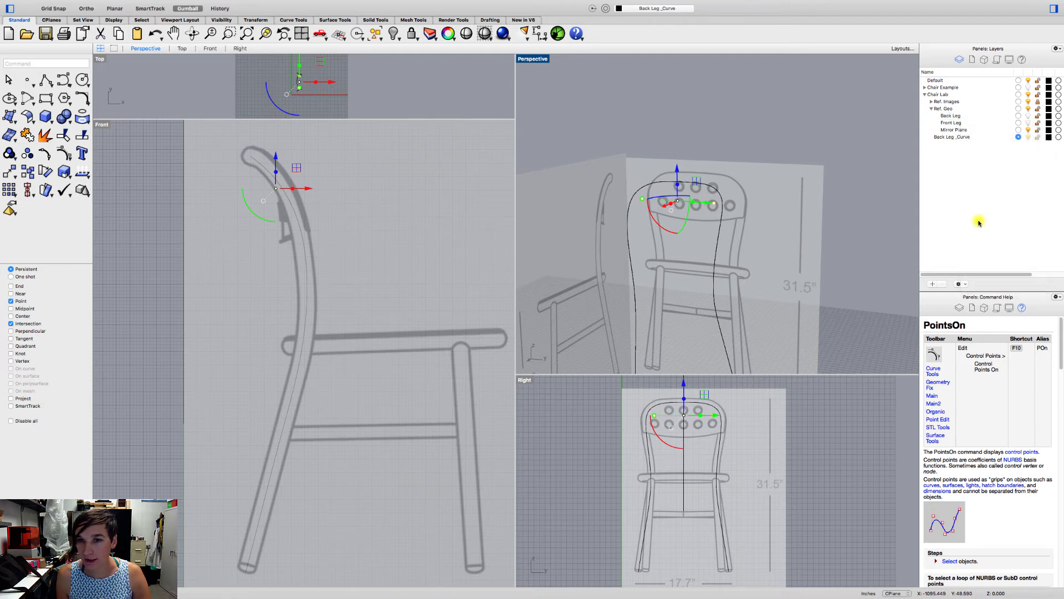
key(Escape)
Step: Show the Front Leg layer and examine how the middle reference point lies relative to the front leg line in Perspective
right_drag(712, 288, 713, 254)
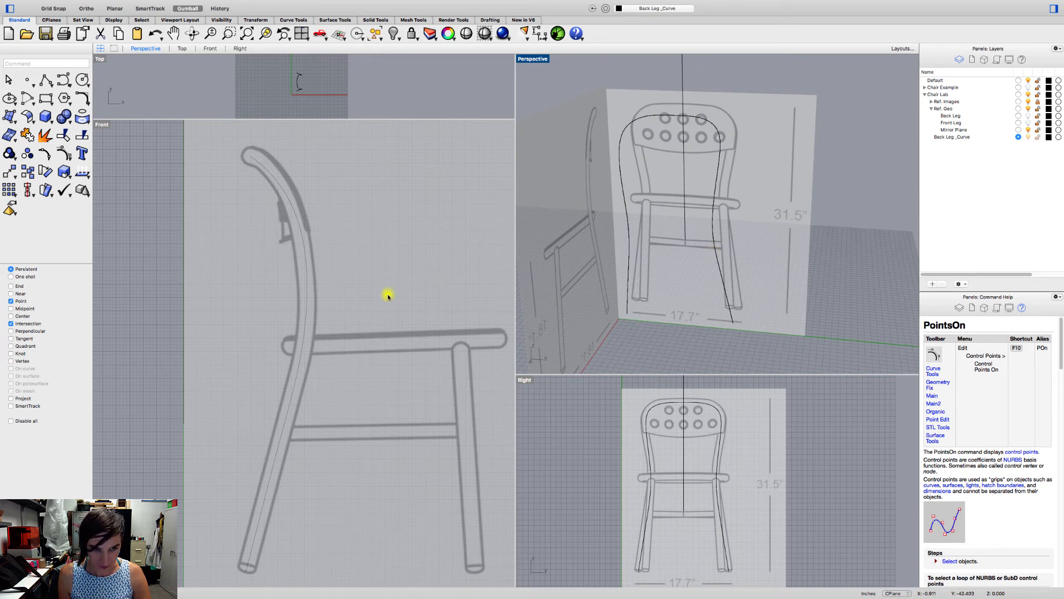
right_drag(632, 280, 651, 242)
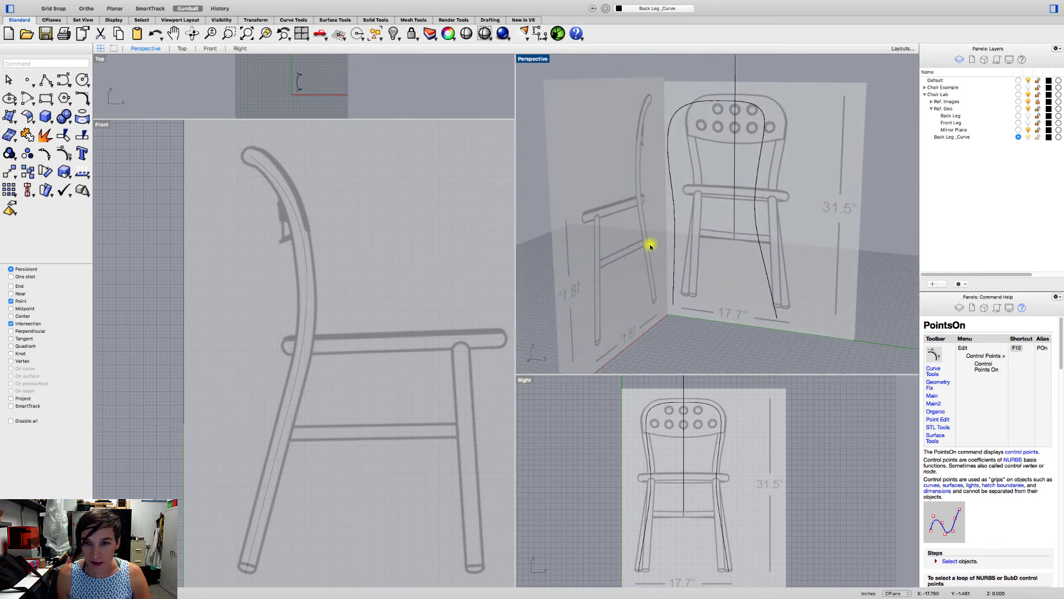
click(1030, 124)
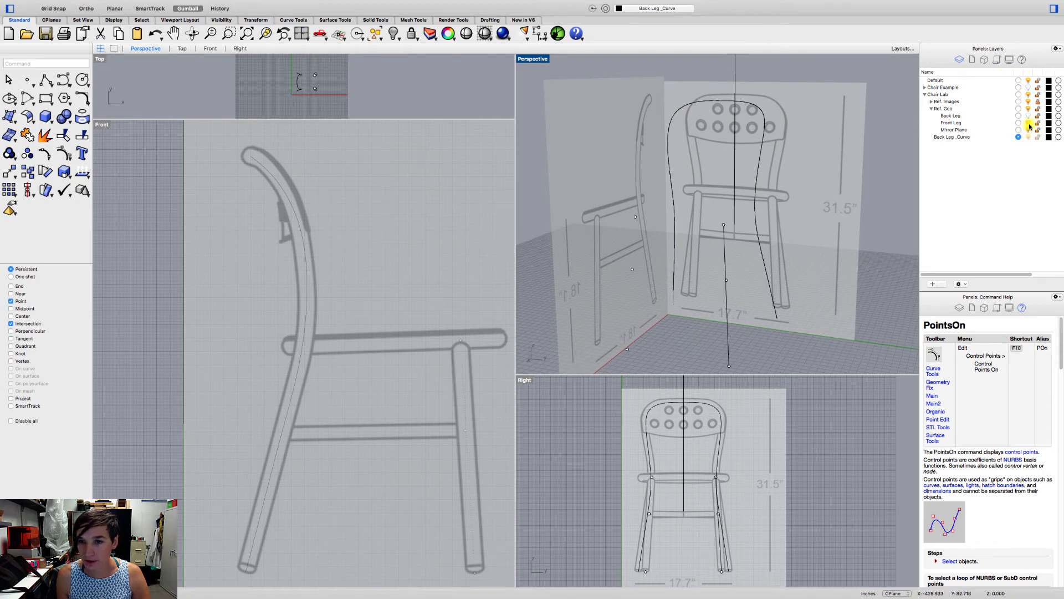
shift+right_drag(731, 266, 665, 228)
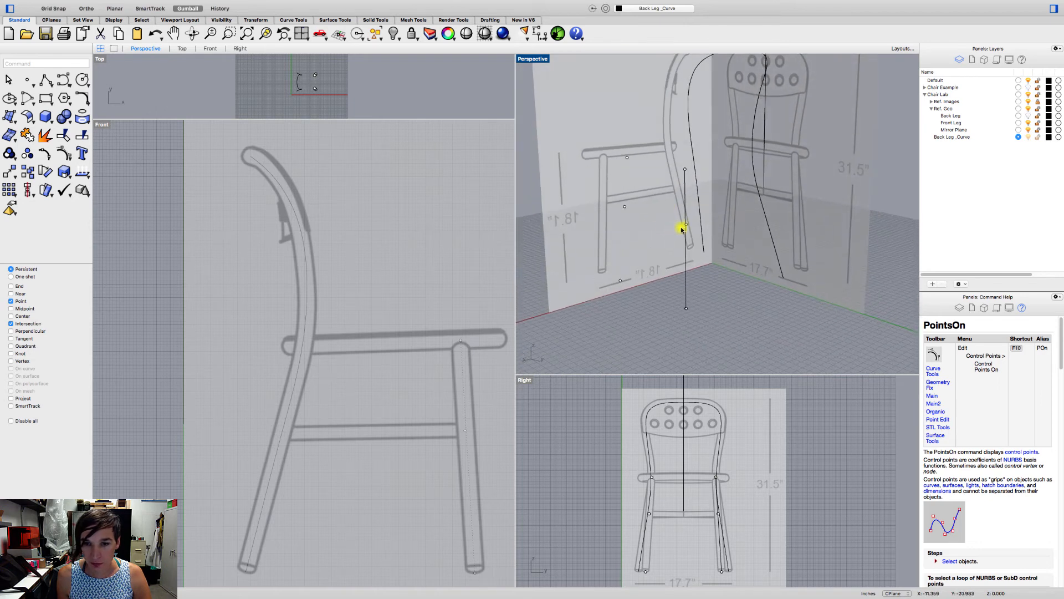
right_drag(441, 458, 383, 411)
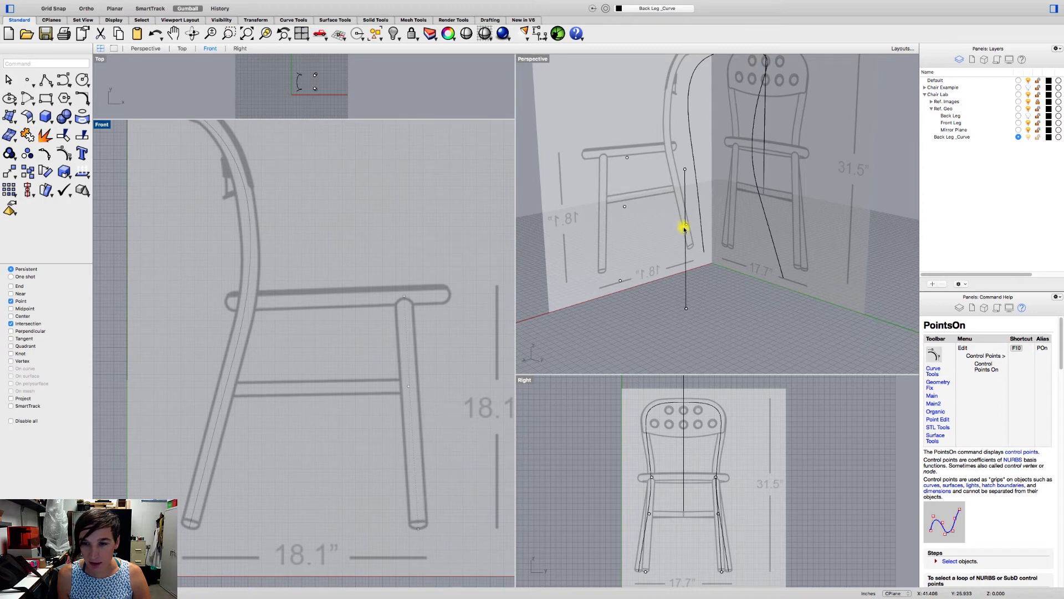
scroll(686, 235, up, 5)
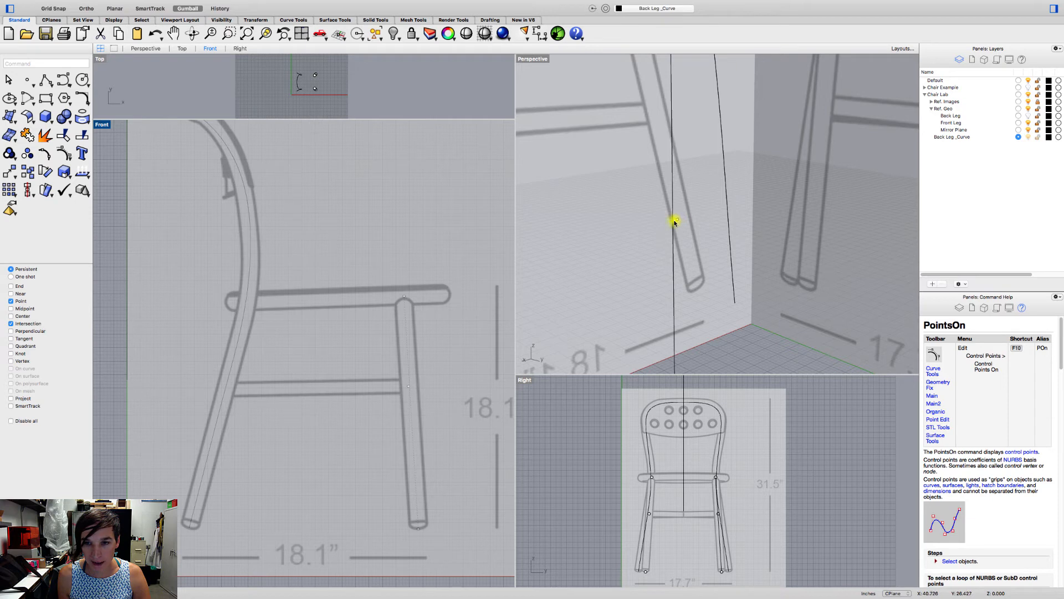
scroll(674, 223, down, 6)
shift+right_drag(675, 223, 697, 244)
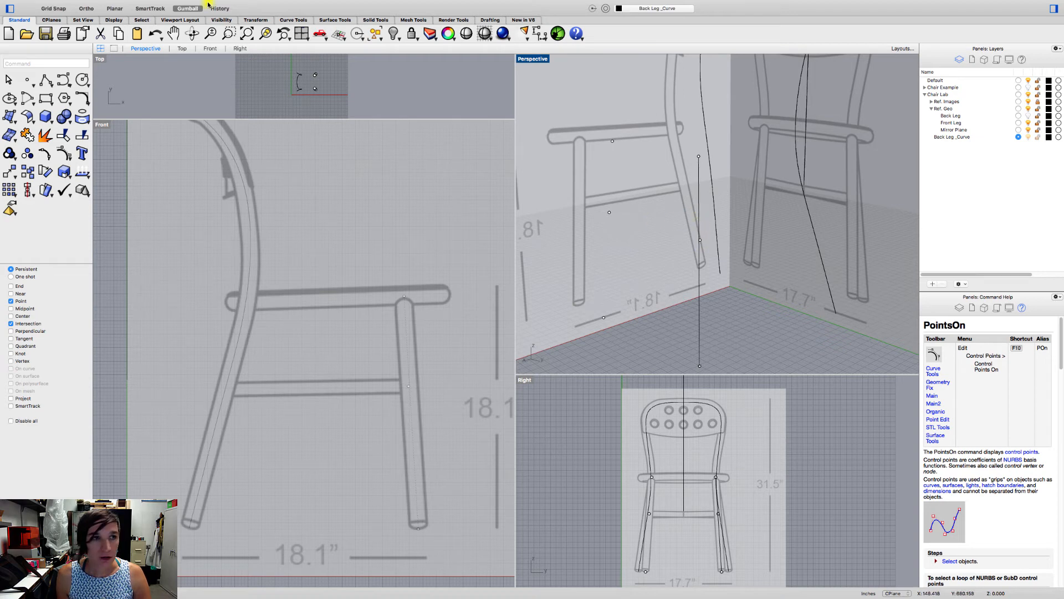
Step: Create a closest point on the front leg line, using the leg's middle reference point as the base point
click(35, 88)
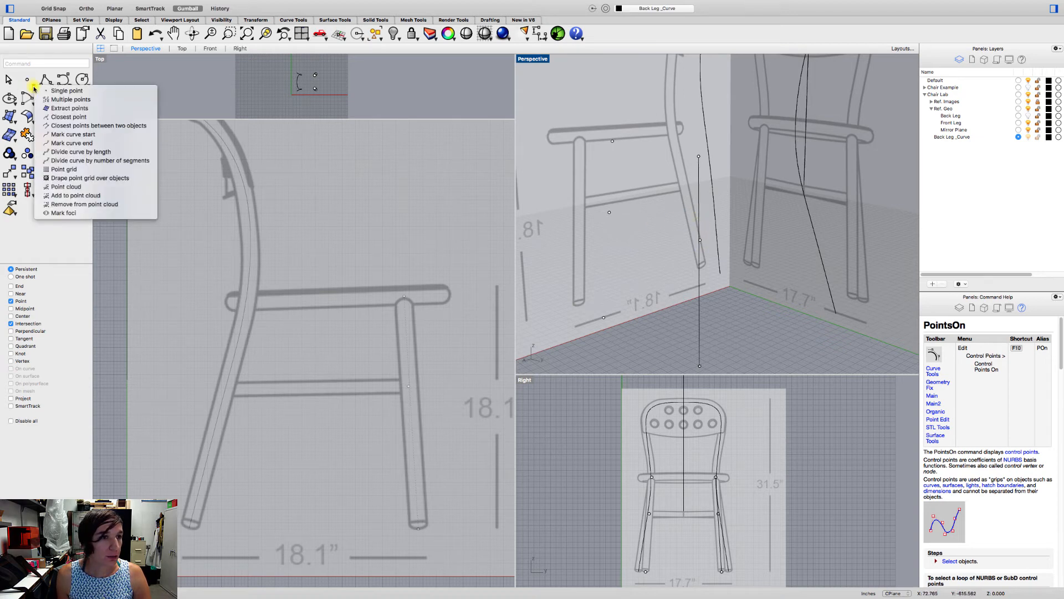
click(73, 117)
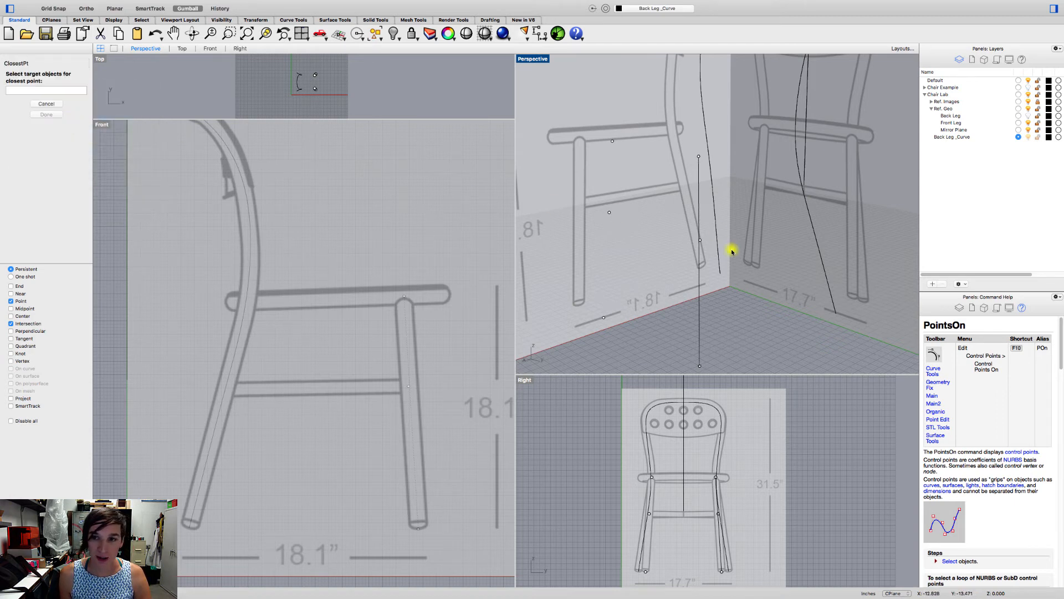
right_drag(730, 171, 659, 172)
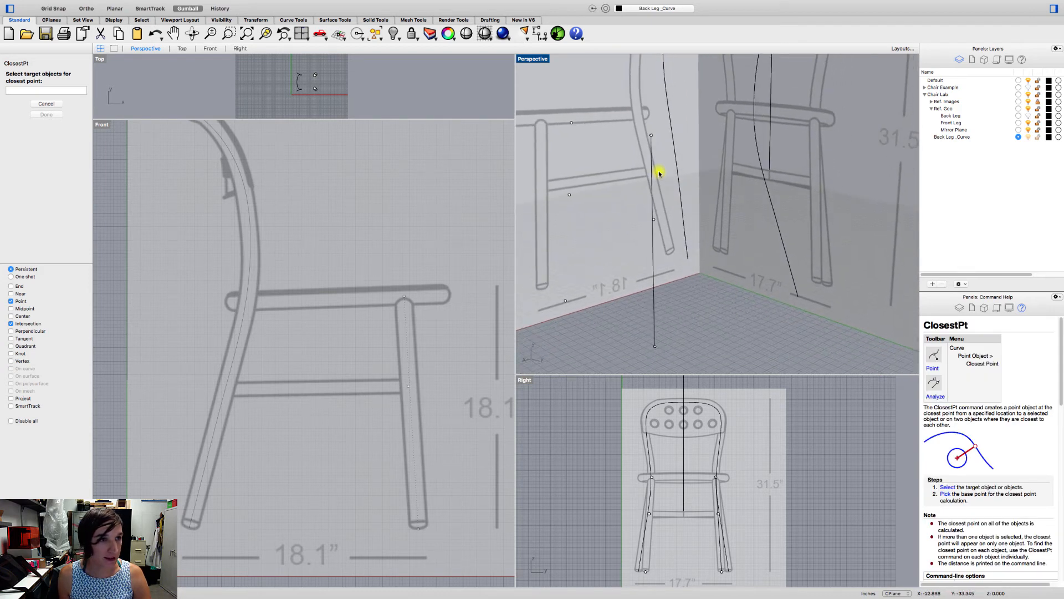
click(654, 227)
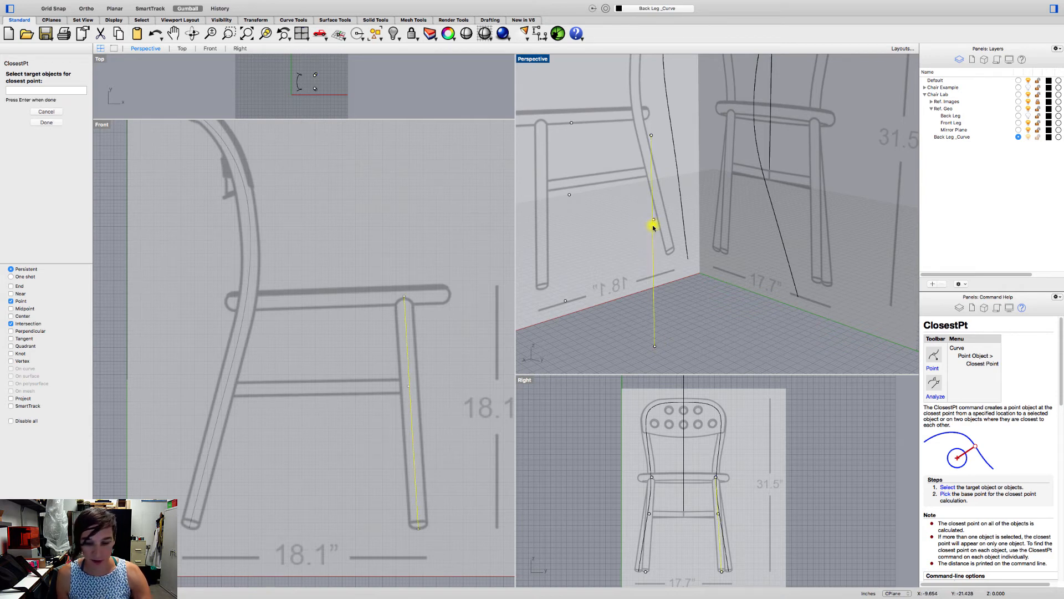
key(Return)
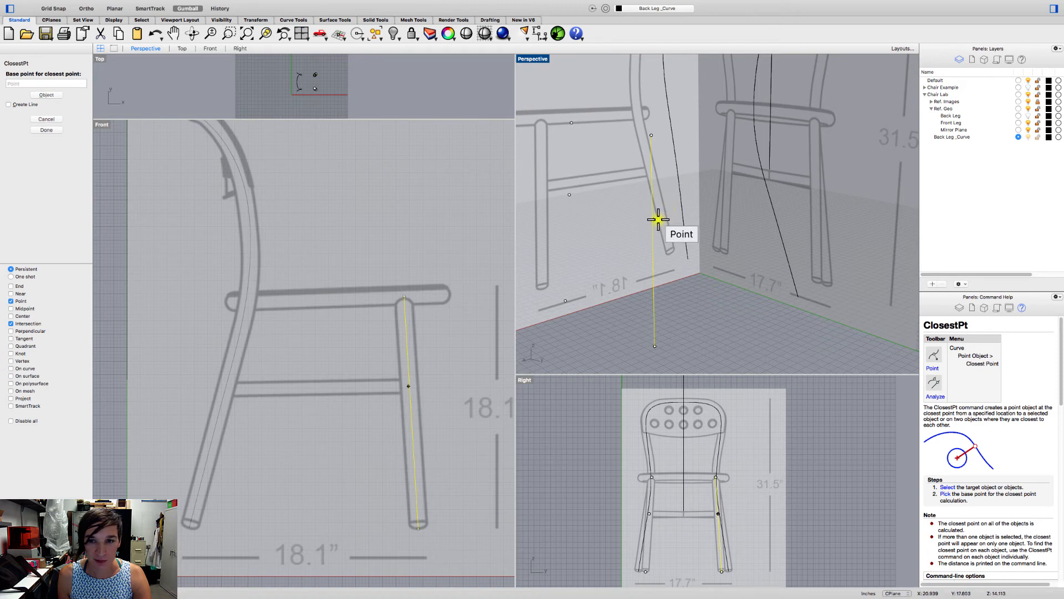
click(657, 219)
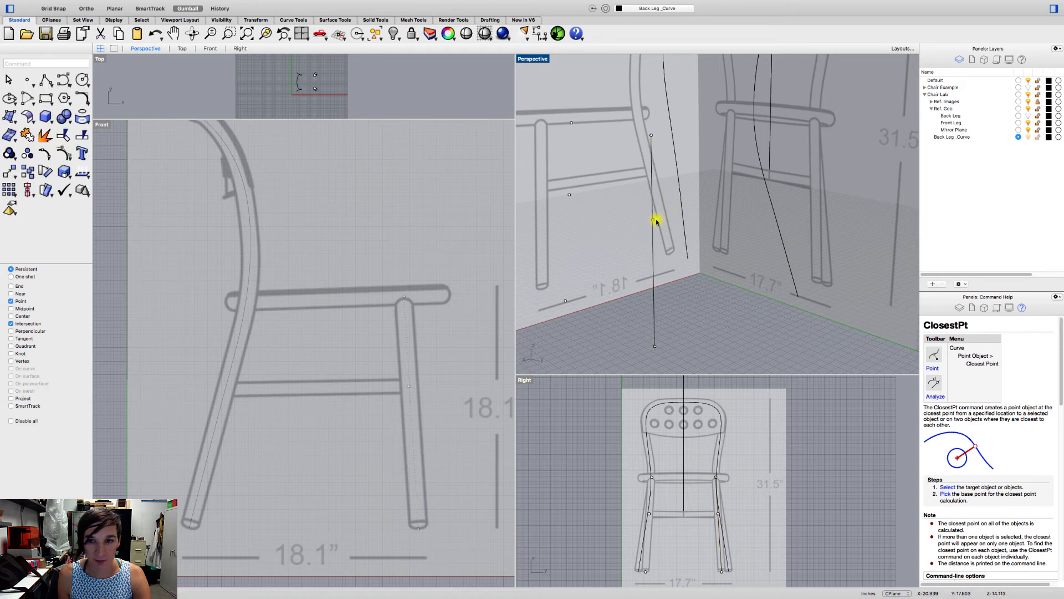
Step: Delete the original middle reference point beside the front leg line in the Right view, keeping the point on the line
scroll(653, 222, up, 10)
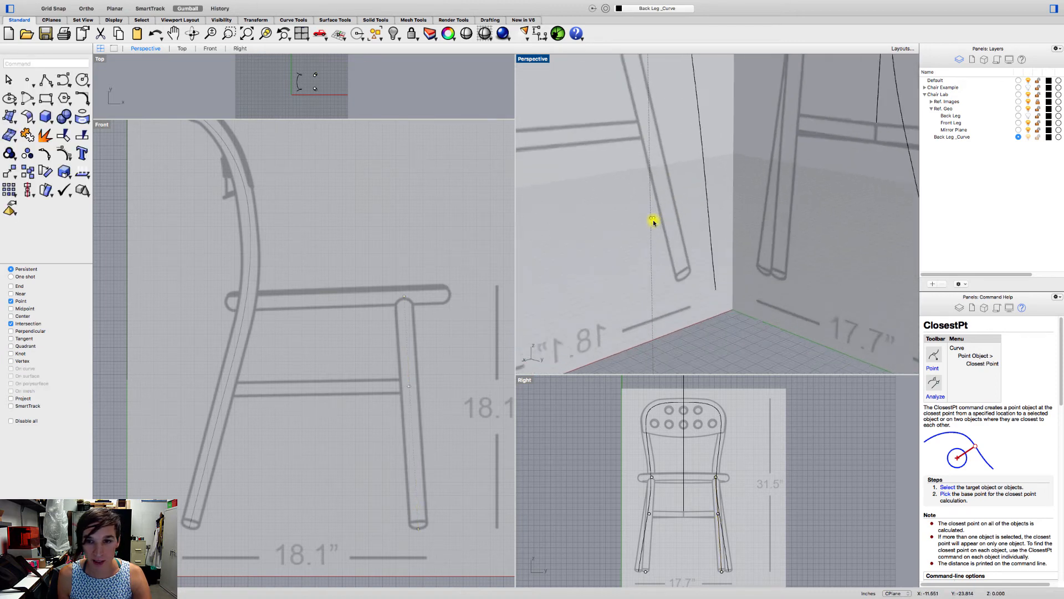
scroll(650, 222, up, 3)
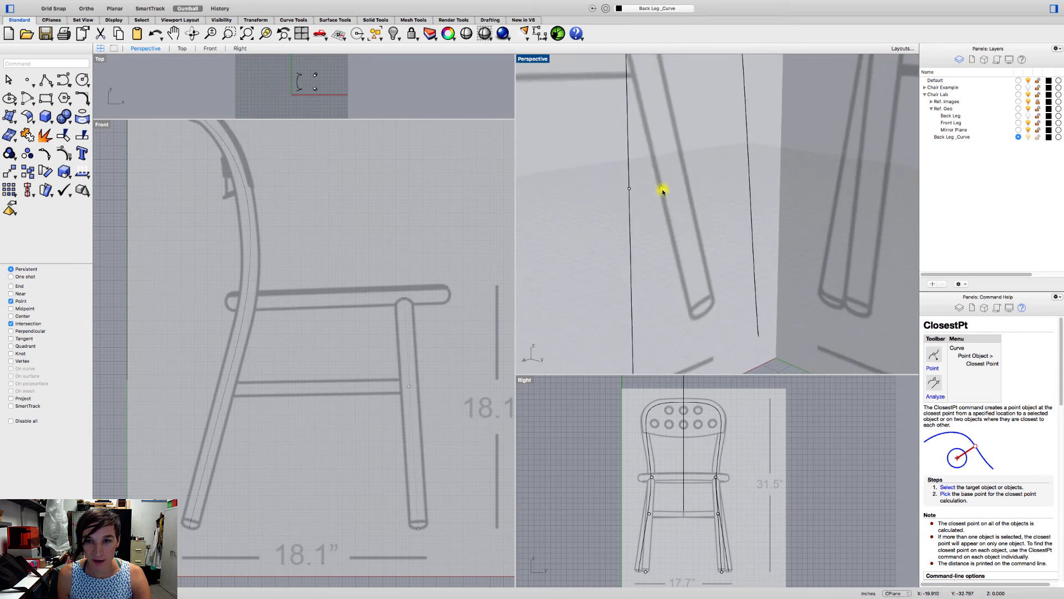
click(720, 527)
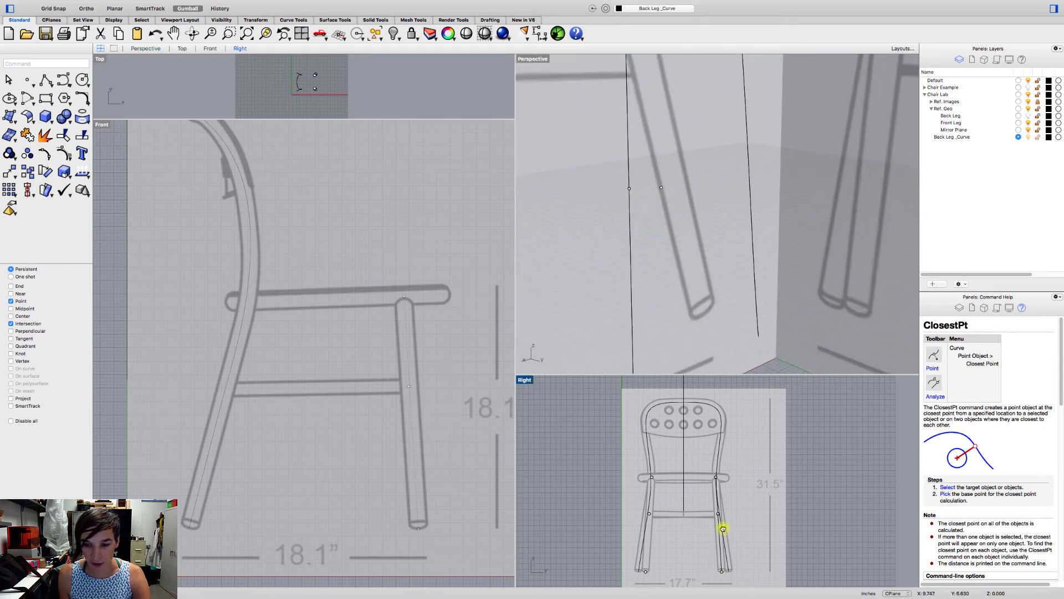
scroll(691, 504, up, 8)
scroll(686, 504, up, 6)
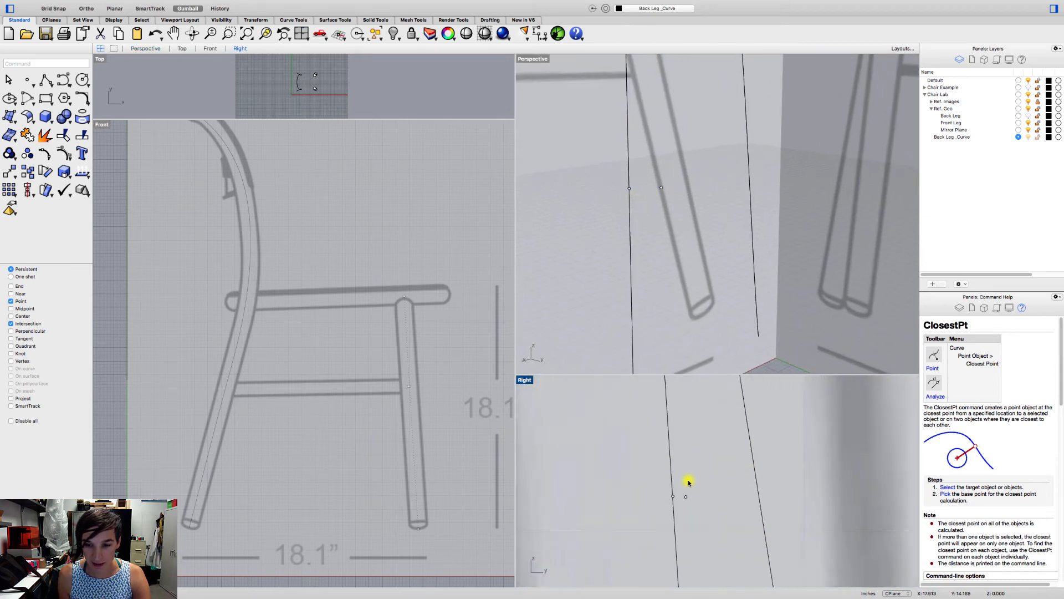
scroll(683, 506, down, 3)
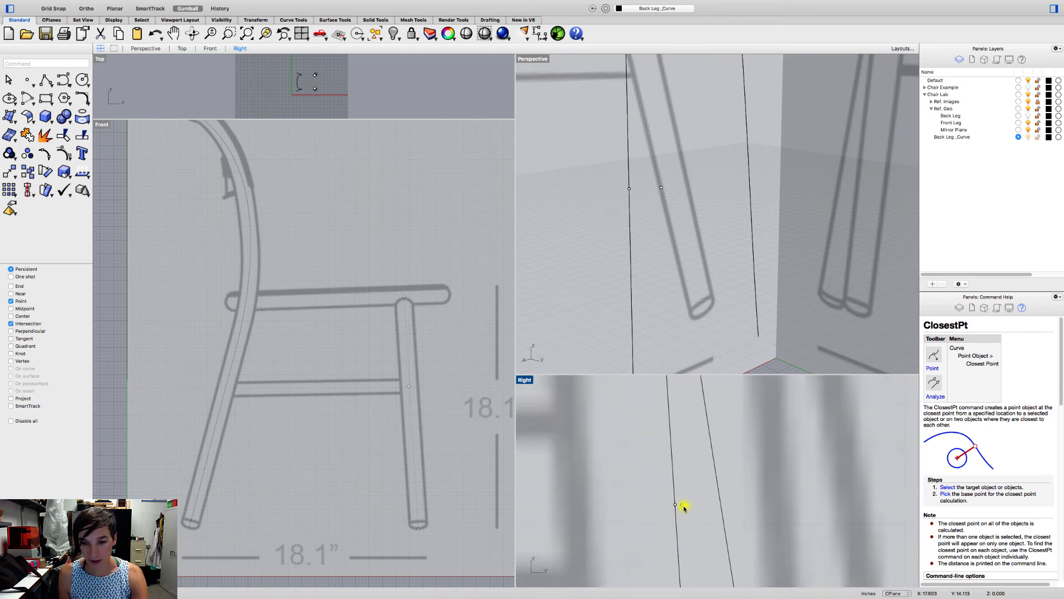
click(683, 507)
key(Delete)
scroll(684, 508, down, 5)
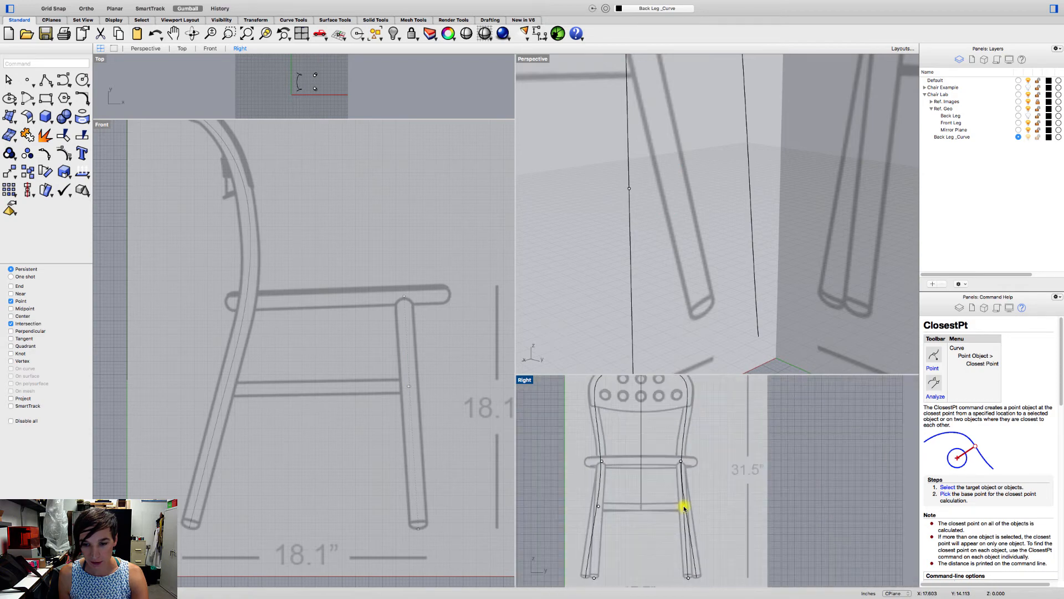
Step: Delete the leftover middle reference point beside the opposite front leg in the Right view
scroll(595, 508, up, 5)
click(606, 493)
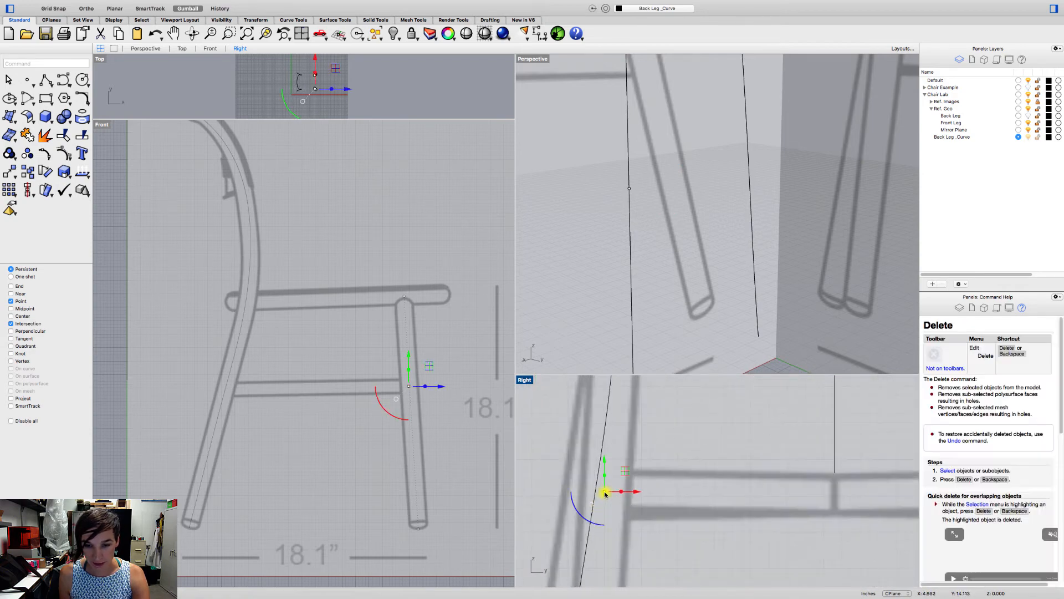
key(Delete)
scroll(606, 492, down, 5)
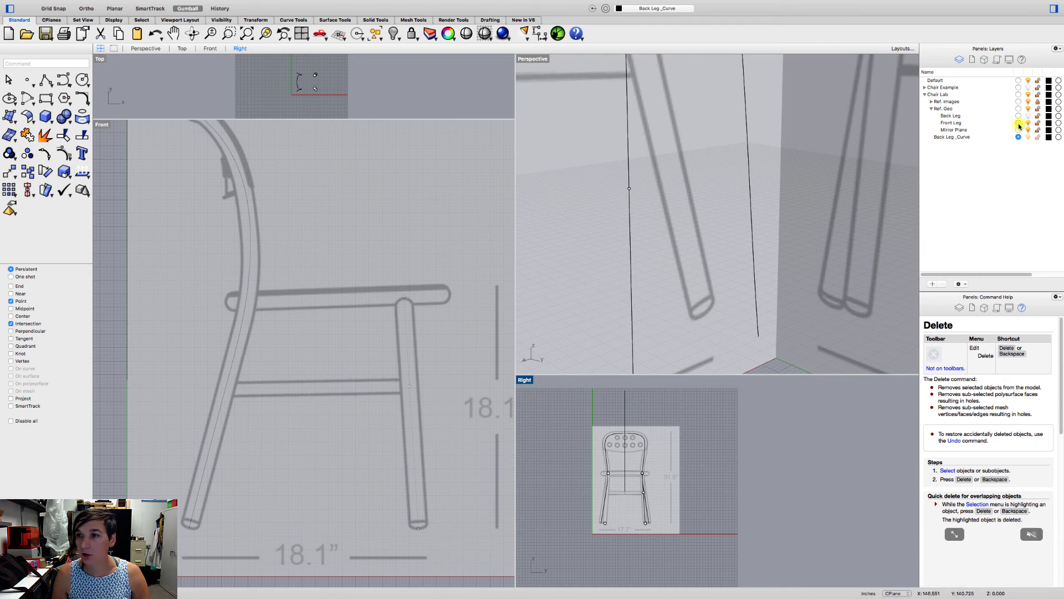
Step: Make Front Leg the current layer and mirror a copy of the front leg line and its middle point across the chair's vertical centre line
scroll(641, 494, up, 6)
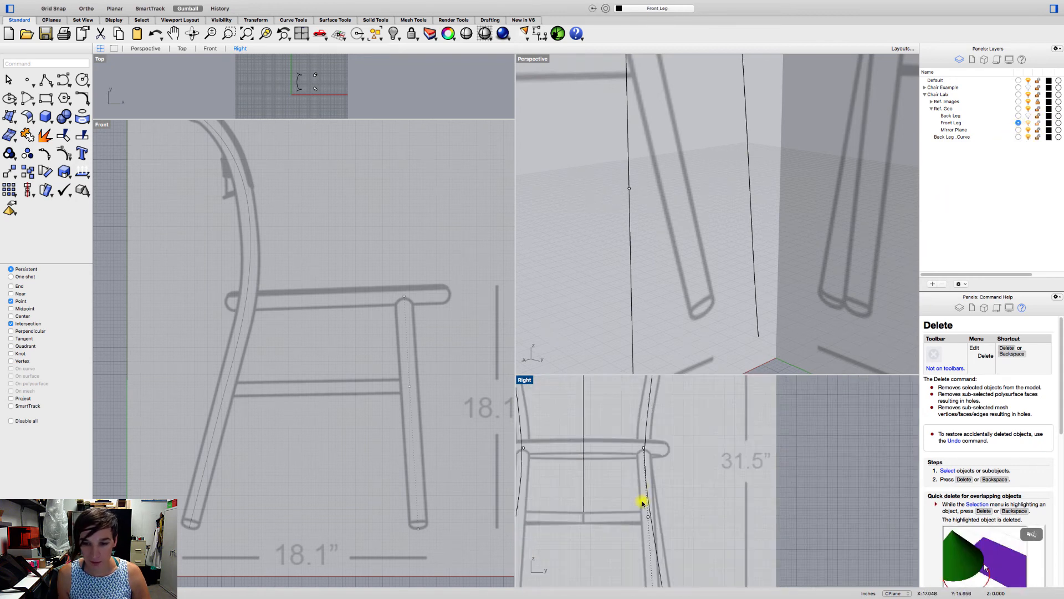
click(652, 530)
scroll(653, 533, up, 2)
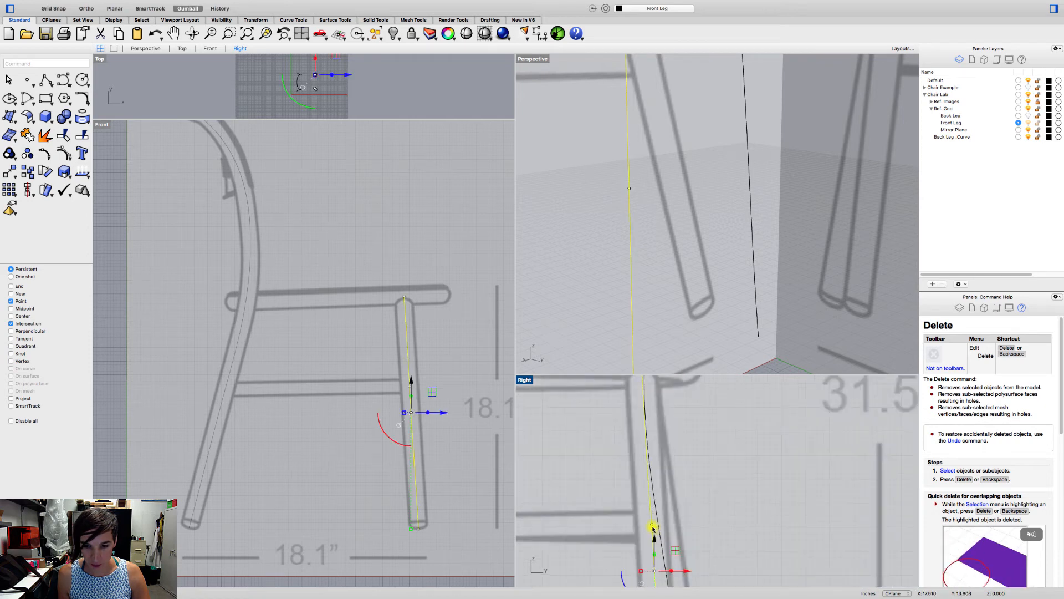
scroll(650, 525, down, 8)
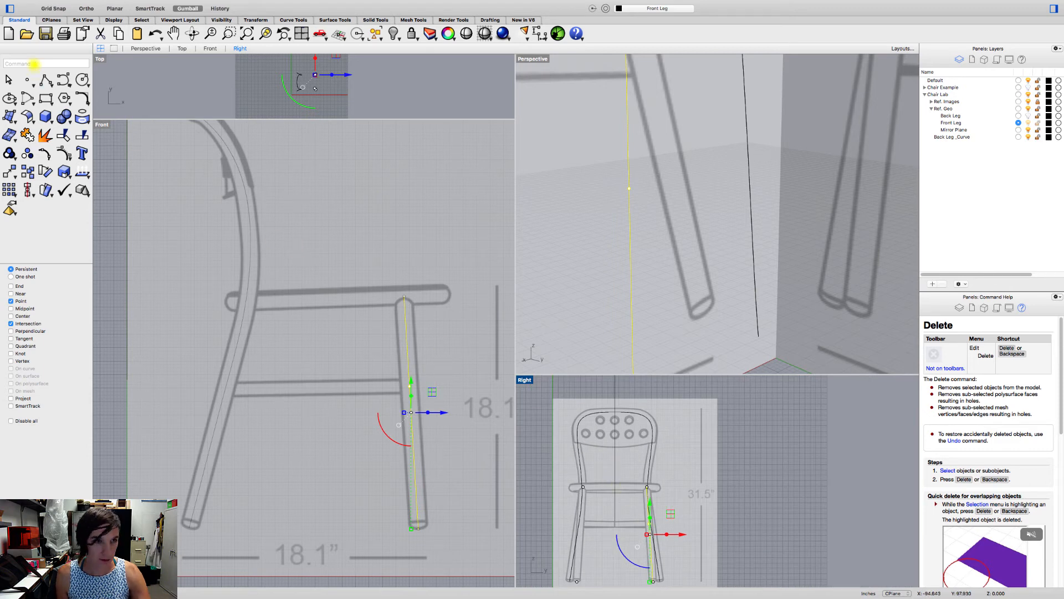
text(mi)
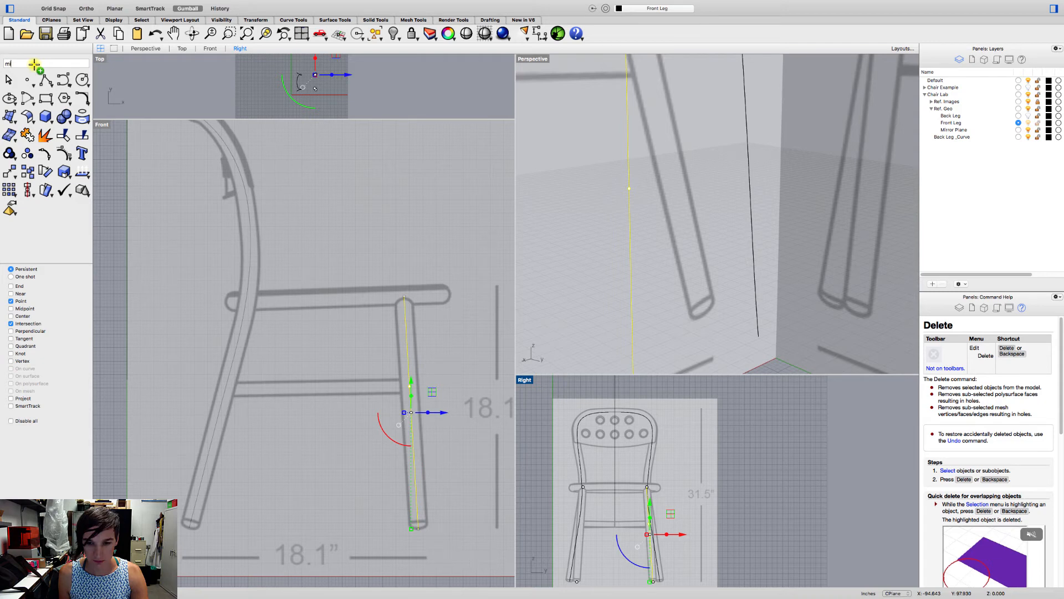
key(Return)
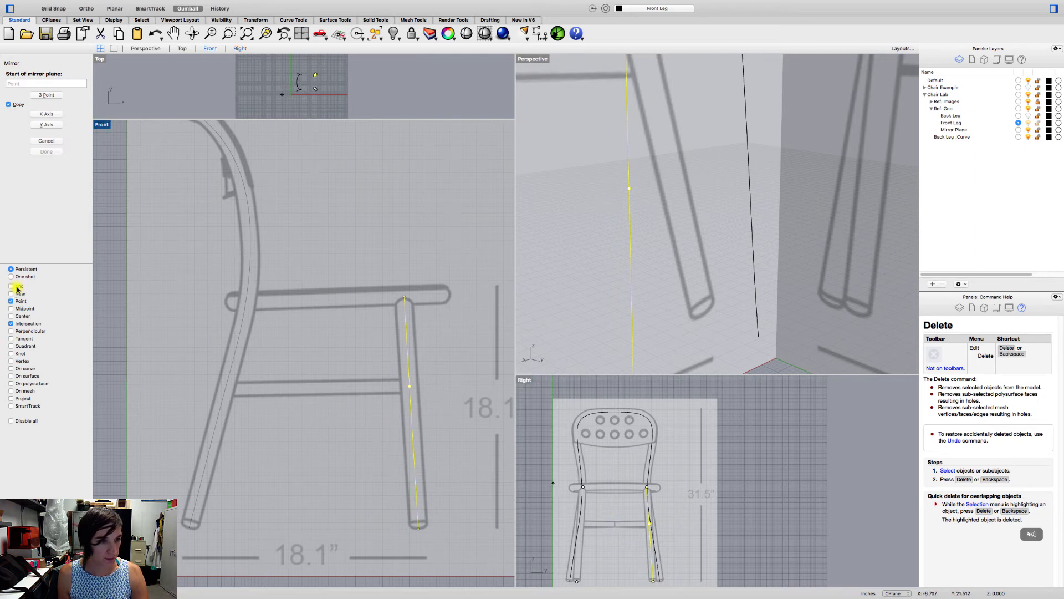
click(616, 525)
click(620, 439)
click(657, 313)
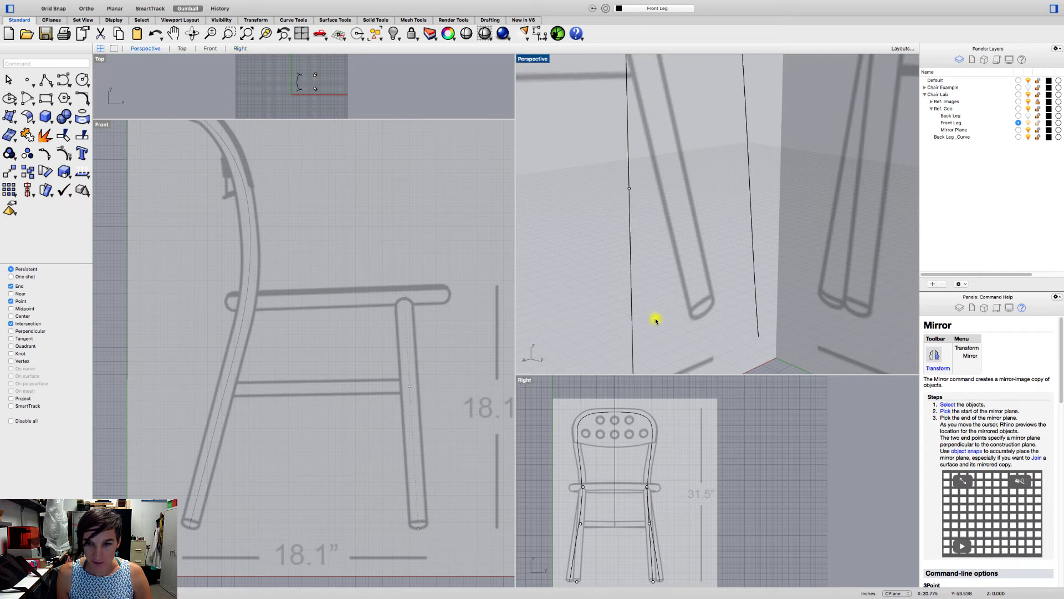
Step: Show the Back Leg layer's reference points together with the mirrored front legs in Perspective
scroll(655, 320, up, 3)
scroll(656, 320, down, 2)
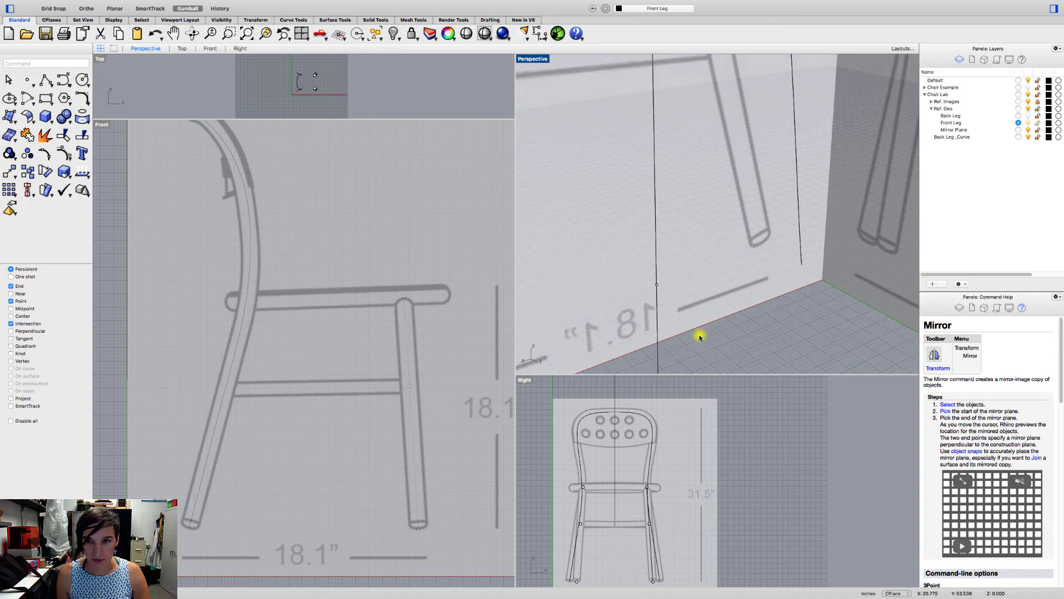
scroll(701, 332, down, 6)
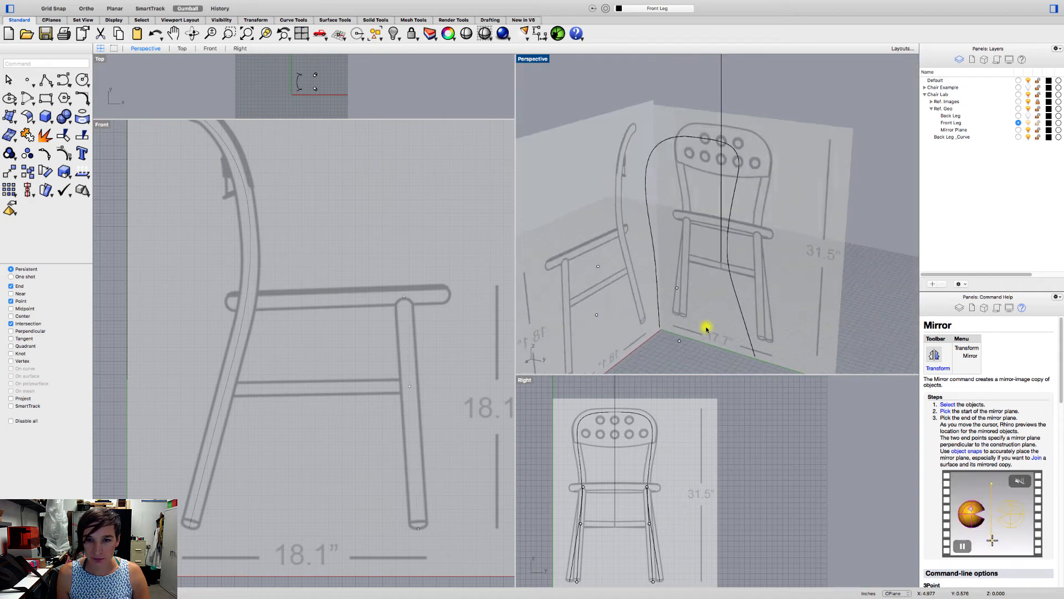
scroll(706, 328, down, 5)
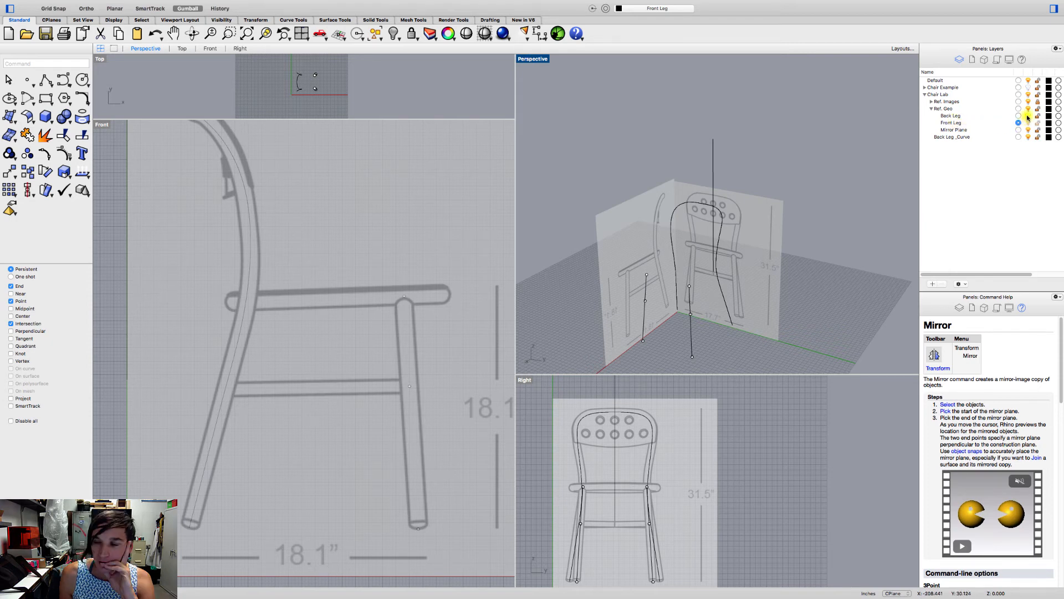
key(F10)
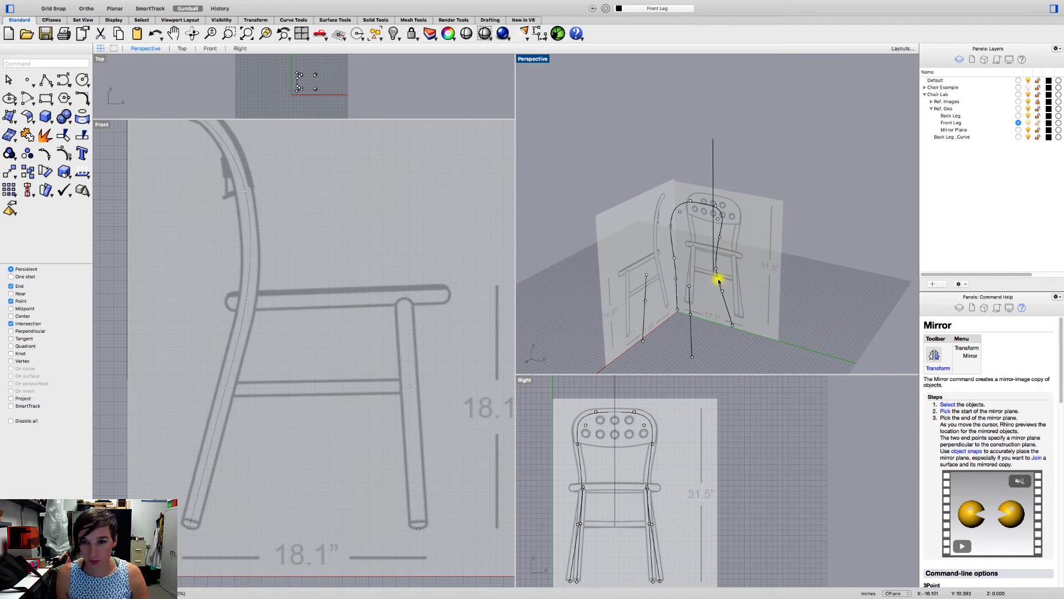
Step: Examine how the seat-height reference points lie relative to the back leg curve in Perspective and the Right view
scroll(719, 280, up, 10)
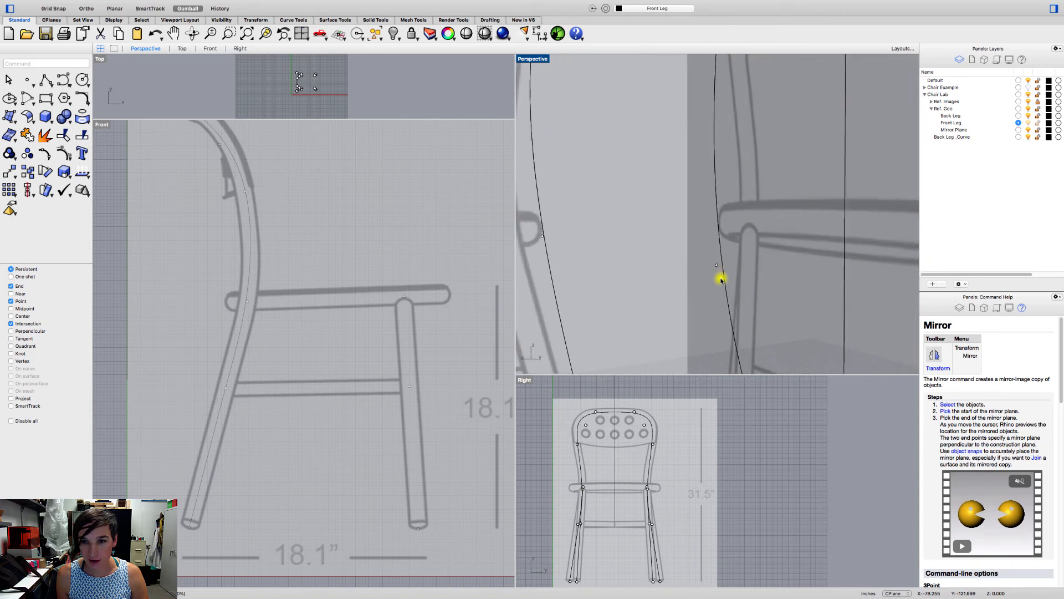
click(718, 267)
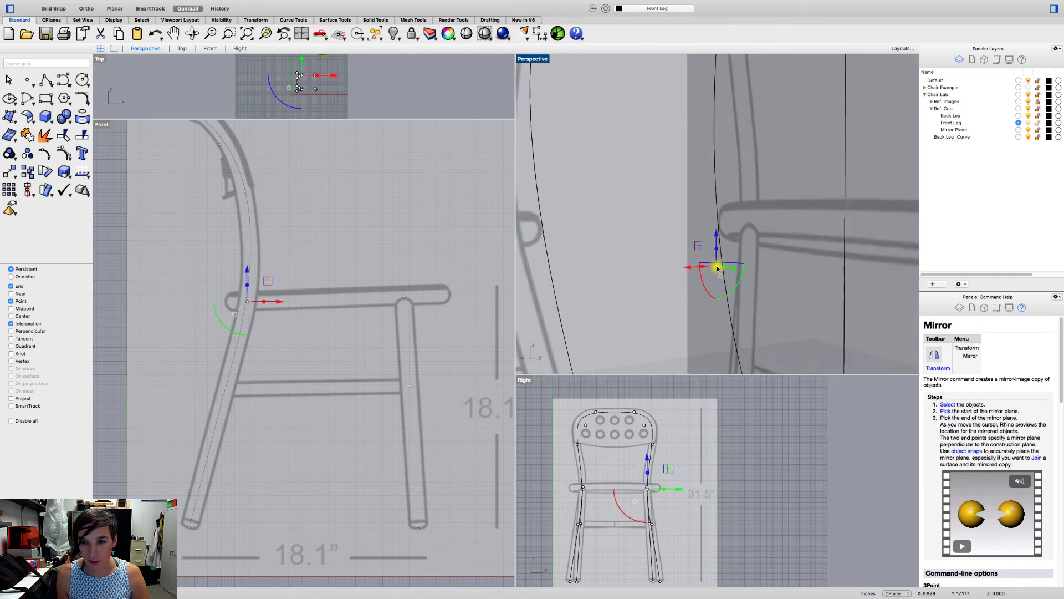
scroll(717, 268, down, 6)
scroll(717, 267, down, 4)
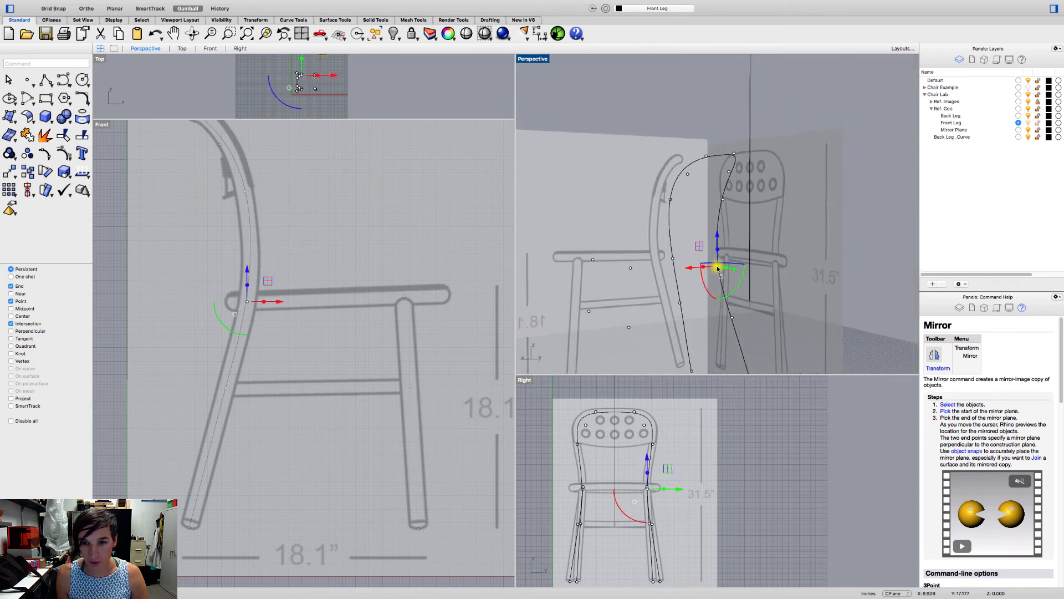
scroll(718, 267, up, 5)
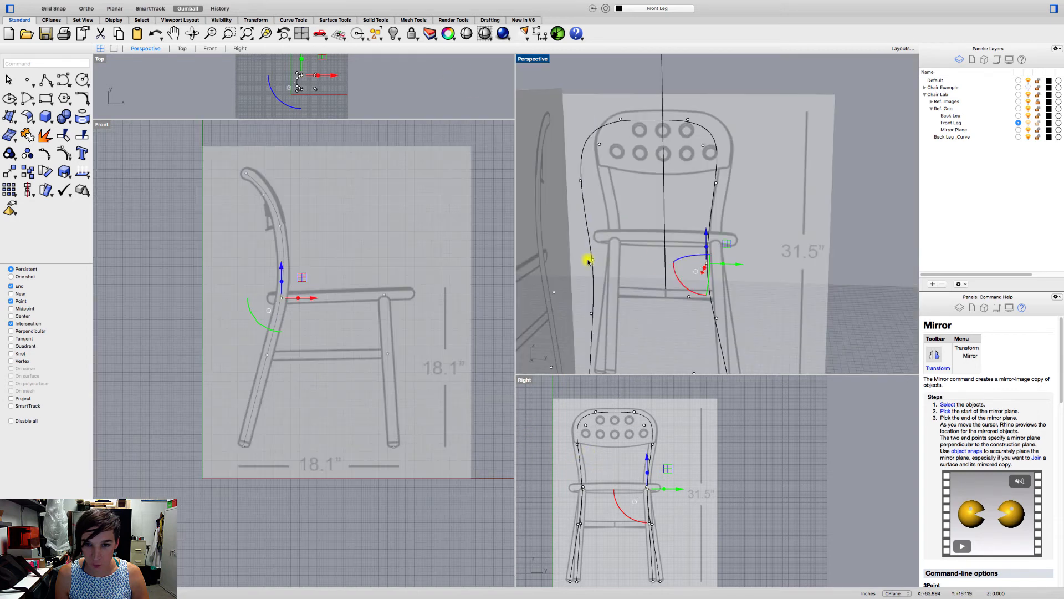
scroll(583, 492, up, 3)
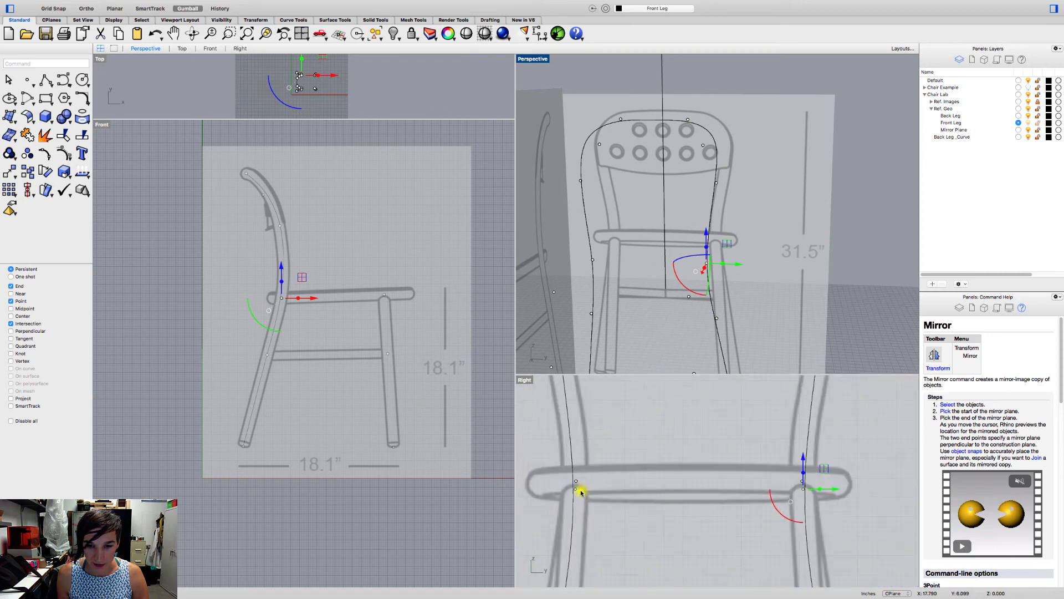
Step: Hide the Front Leg layer, make Back Leg current, and inspect the seat-height points against the curve in the Right and Front views
click(1029, 123)
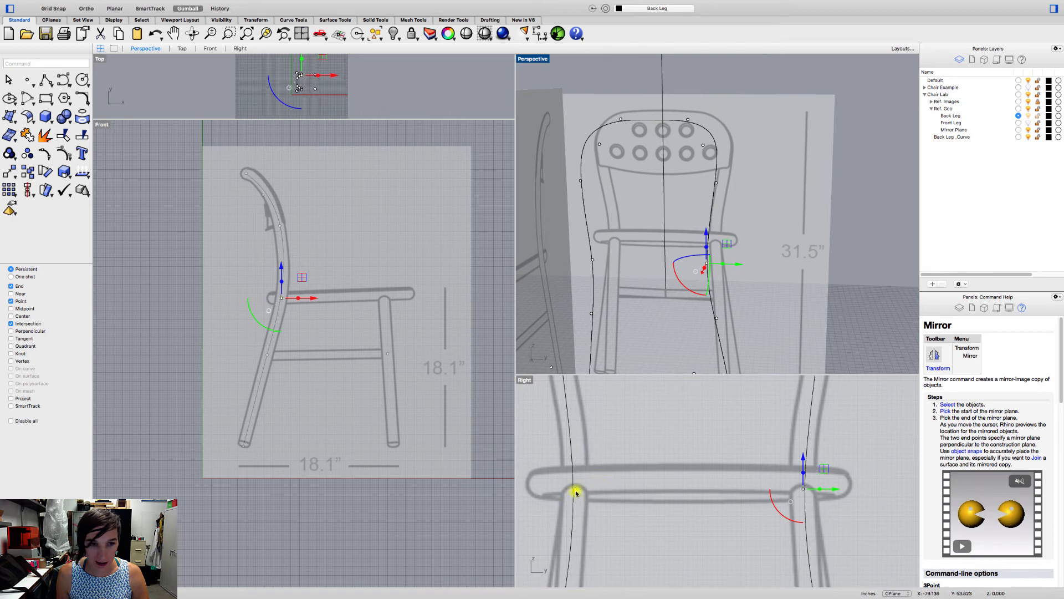
scroll(575, 492, up, 2)
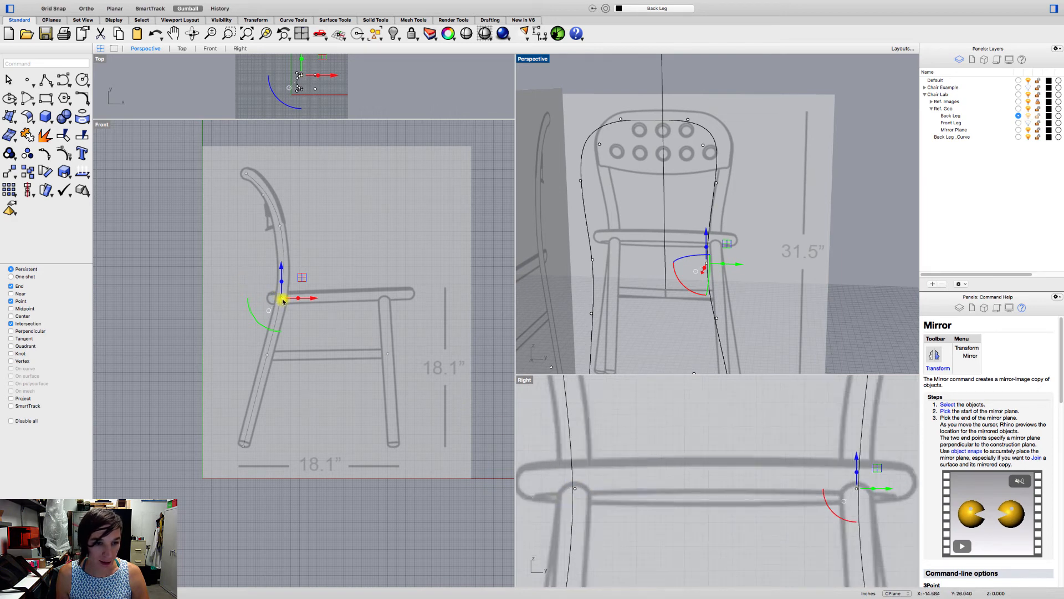
scroll(282, 300, up, 4)
scroll(282, 300, down, 3)
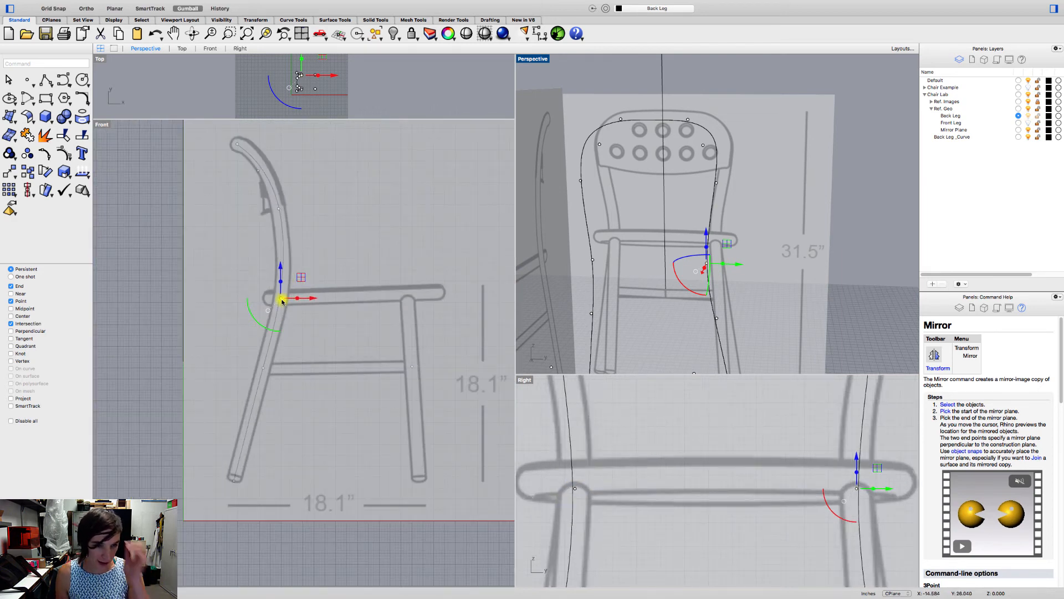
scroll(282, 301, up, 3)
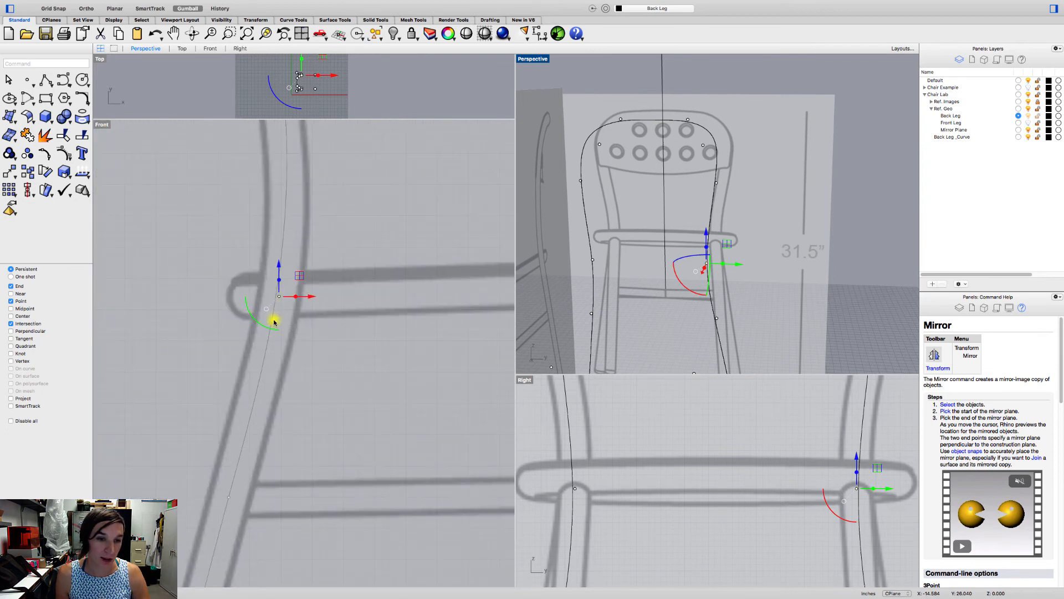
scroll(274, 321, down, 2)
scroll(273, 321, down, 2)
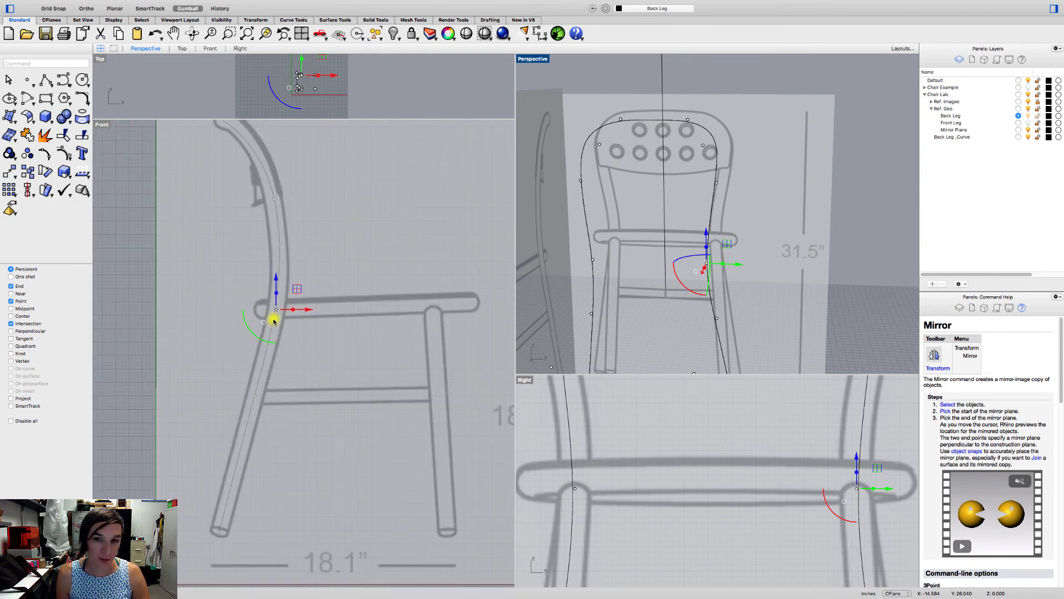
Step: Create closest points on the back leg curve, using the two seat-height reference points as base points
click(592, 276)
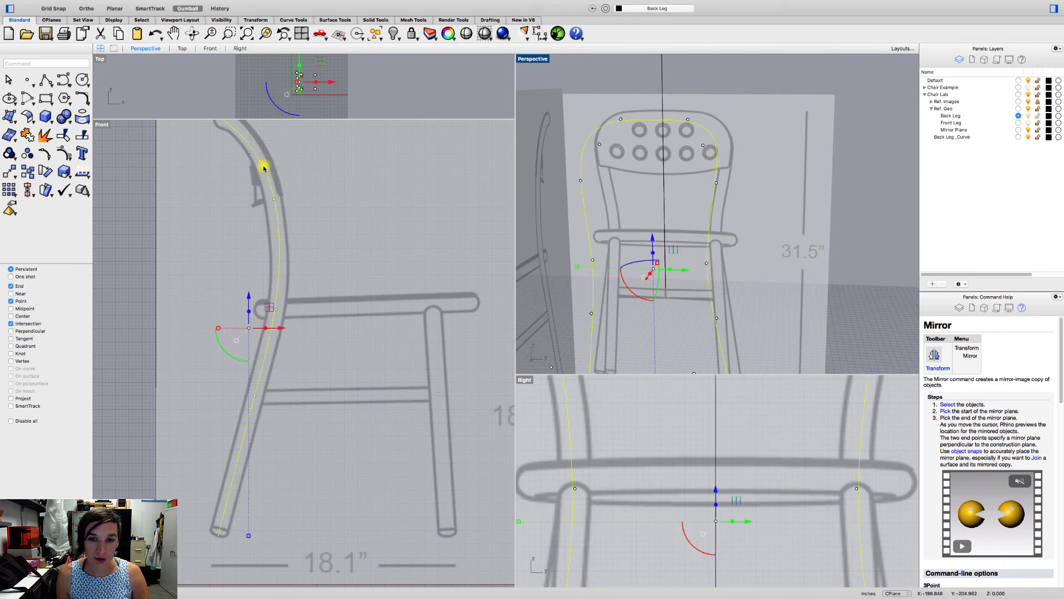
click(34, 88)
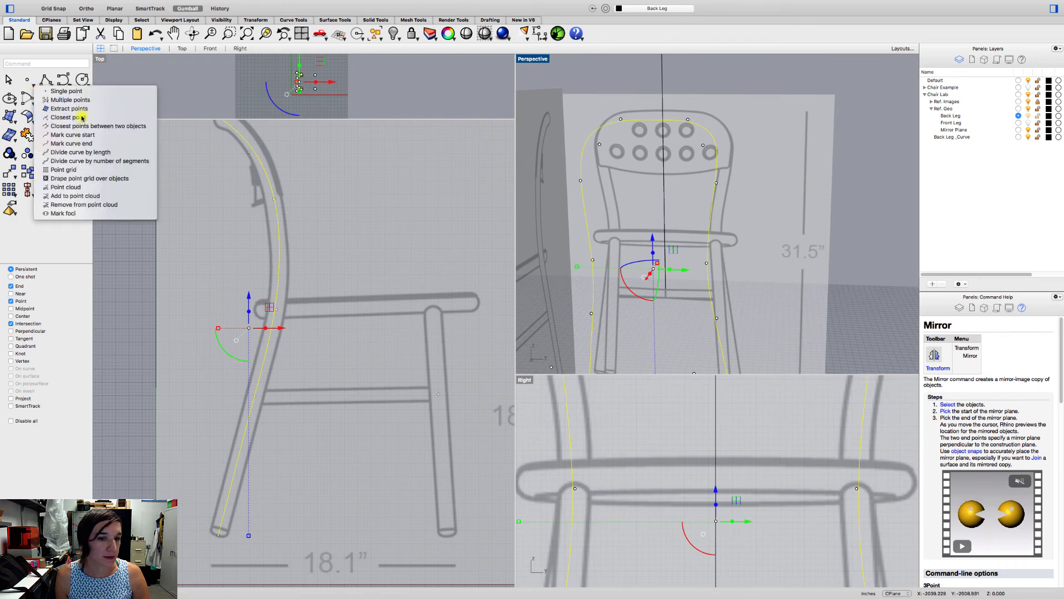
click(82, 117)
click(594, 260)
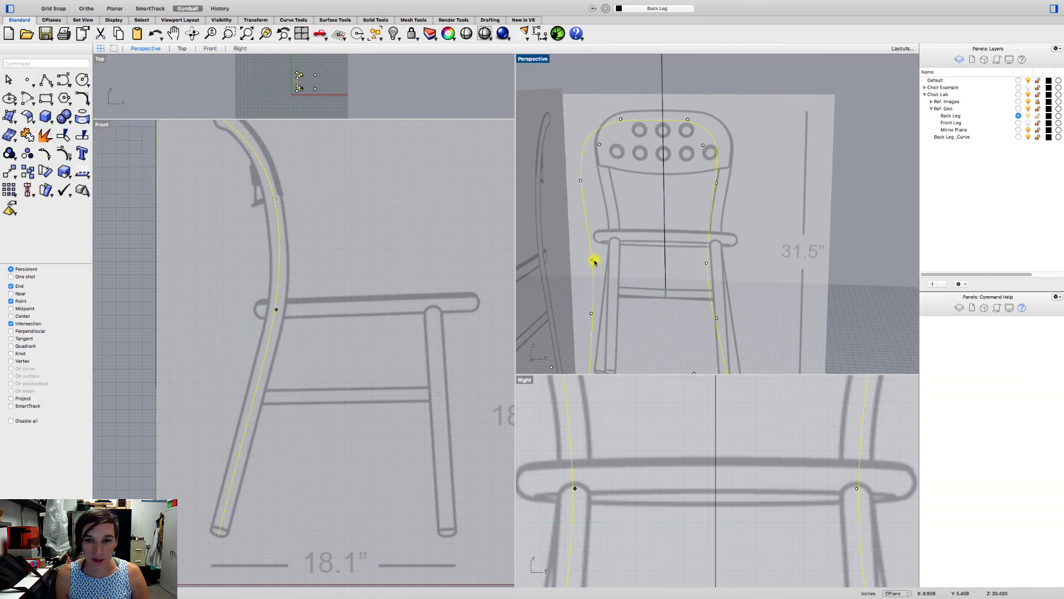
key(Return)
scroll(701, 263, up, 6)
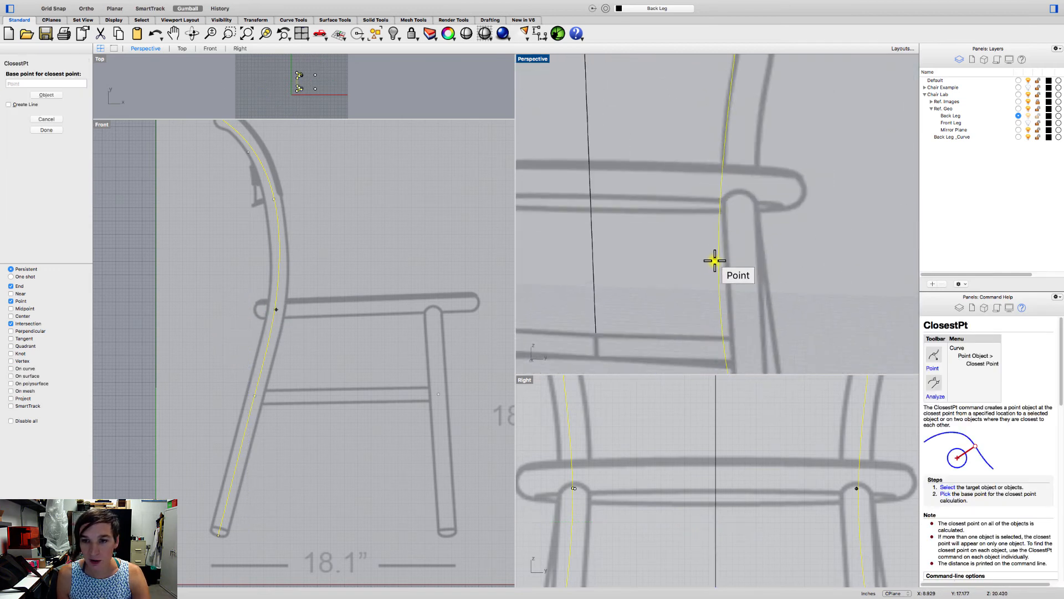
click(716, 259)
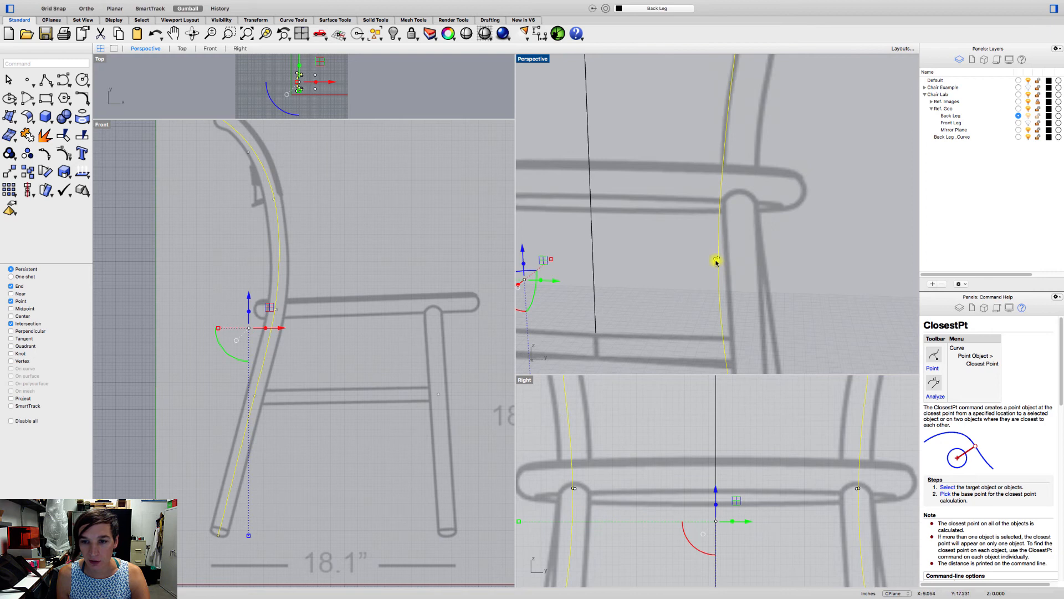
Step: Delete the two original seat-height reference points beside the back leg curve, keeping the closest points on the curve
click(716, 262)
key(Delete)
scroll(715, 262, down, 4)
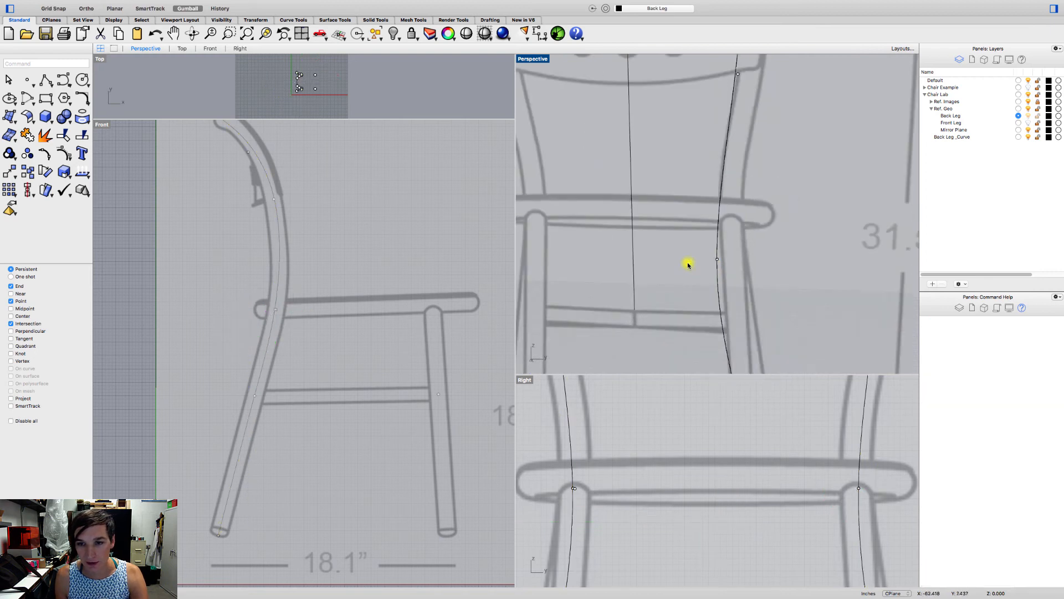
right_drag(582, 264, 563, 255)
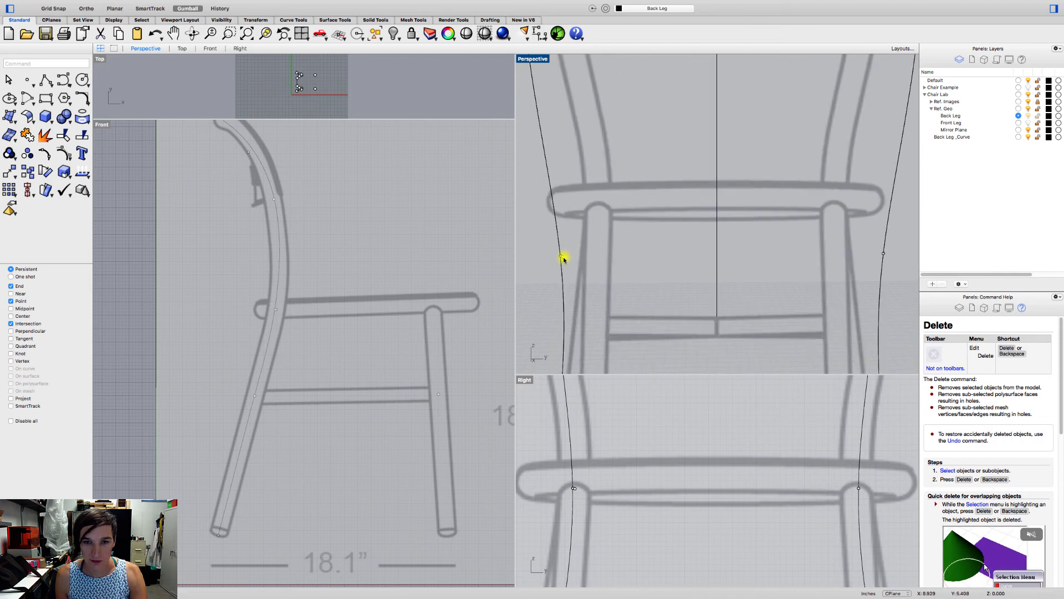
click(562, 257)
key(Delete)
scroll(569, 259, down, 2)
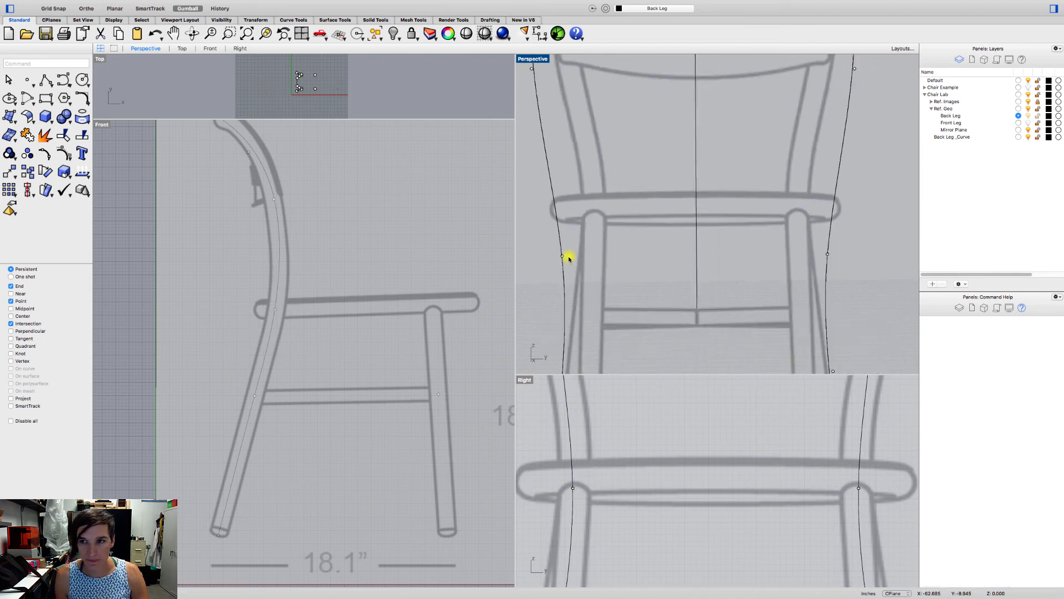
Step: Select the two middle front leg points remaining in Perspective and move them to the Front Leg layer
scroll(568, 259, down, 5)
right_drag(570, 245, 622, 251)
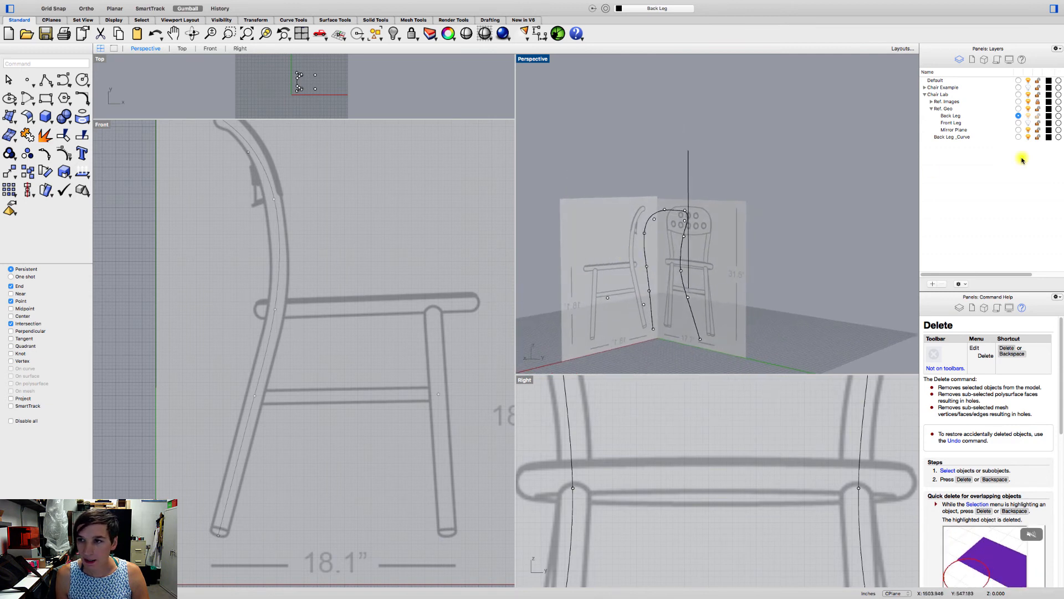
click(607, 300)
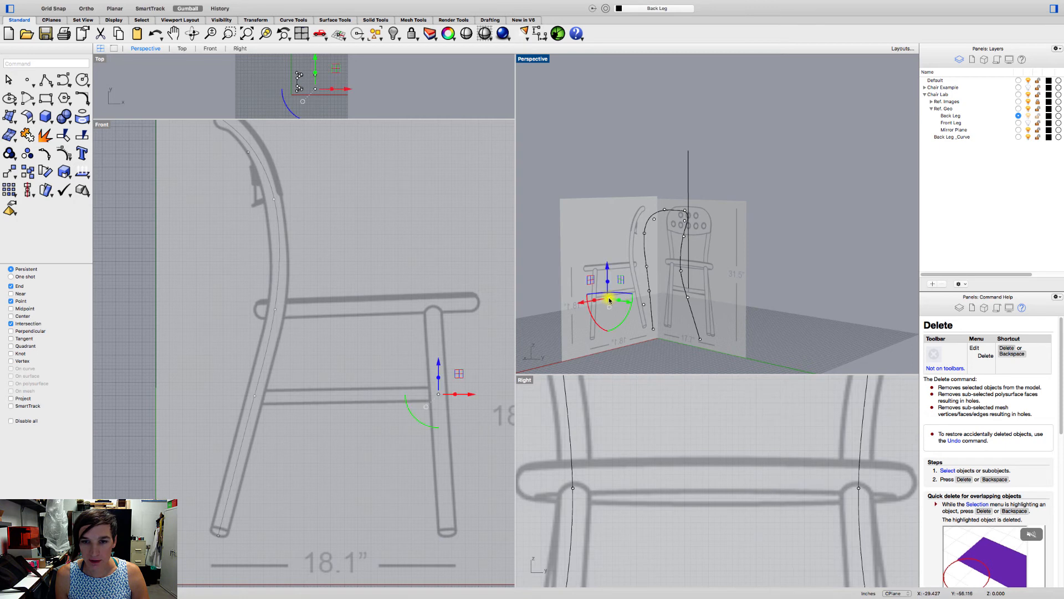
drag(646, 306, 647, 305)
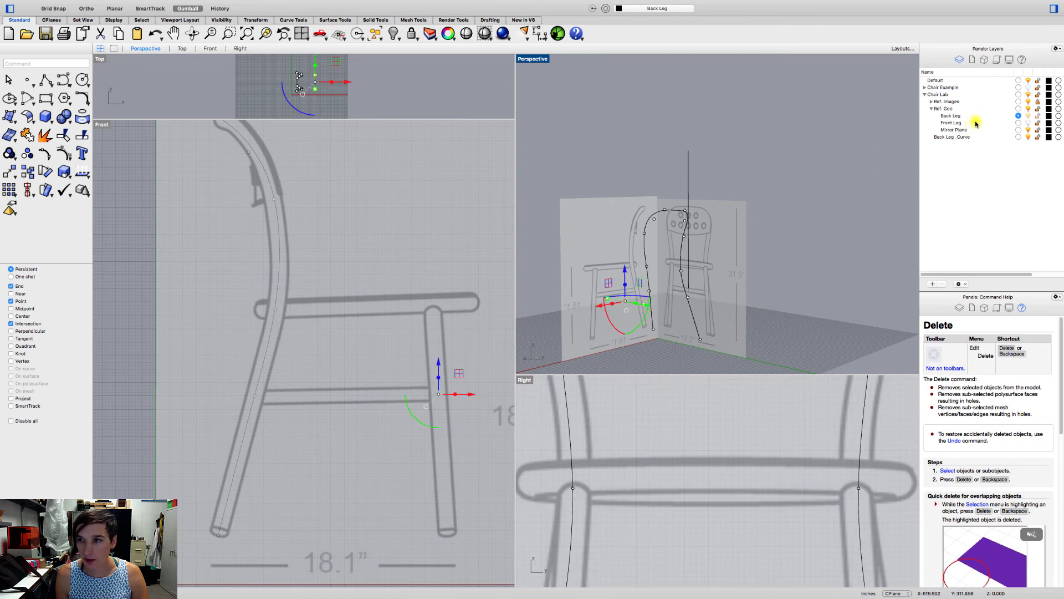
right_click(958, 123)
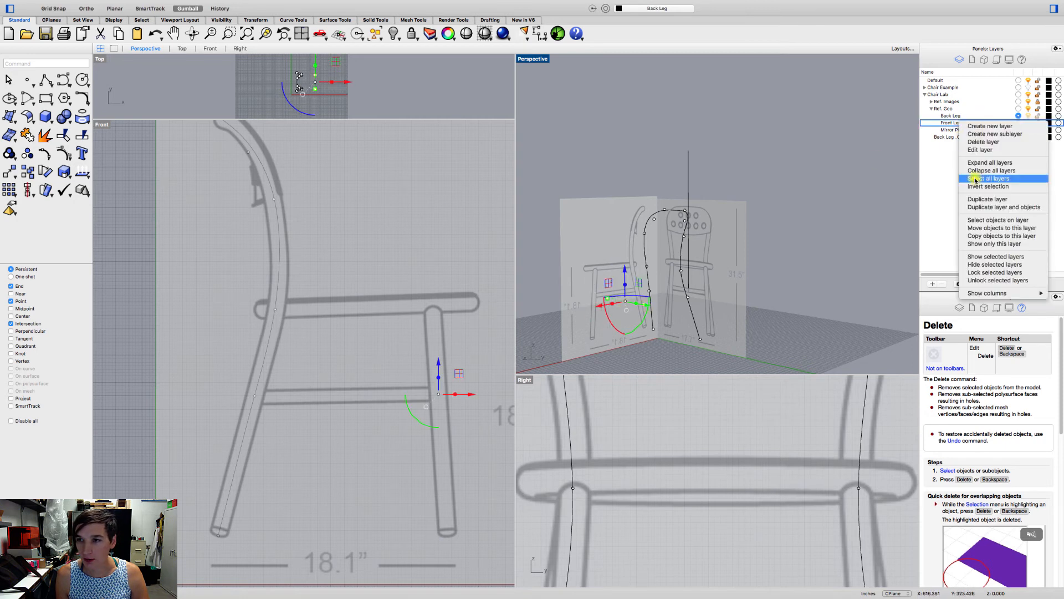
click(997, 228)
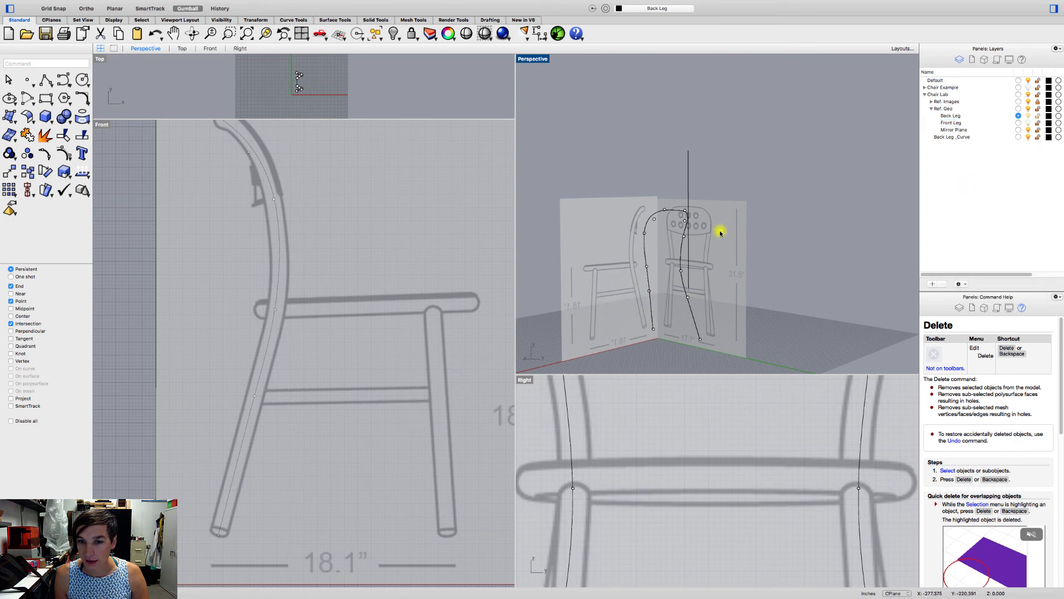
Step: Show the Front Leg layer and inspect its lines and points together with the back leg curve in Perspective
right_drag(717, 231, 689, 230)
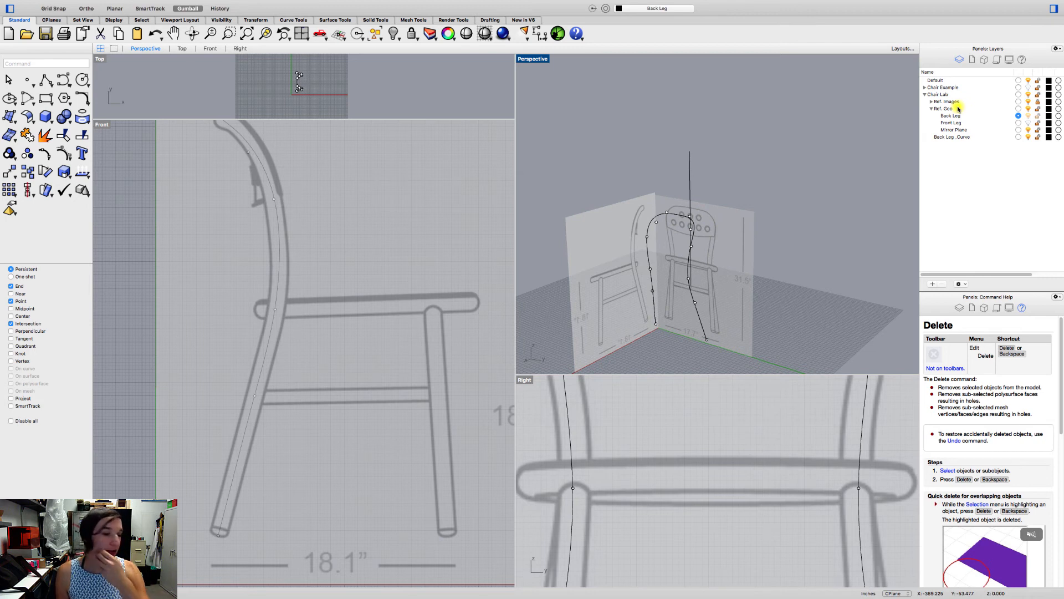
click(1027, 123)
shift+right_drag(708, 273, 699, 245)
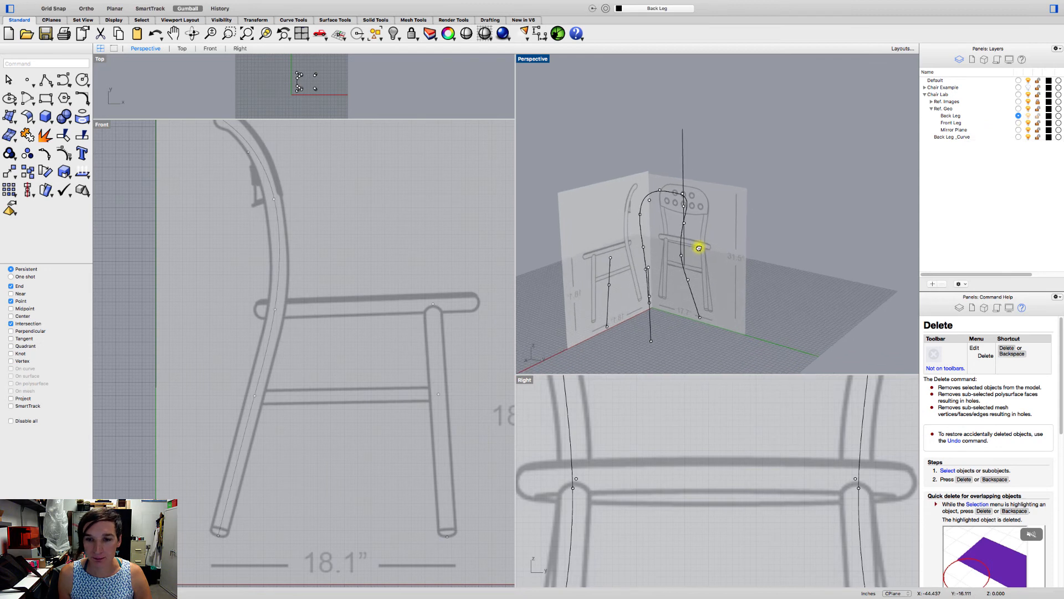
scroll(665, 256, up, 5)
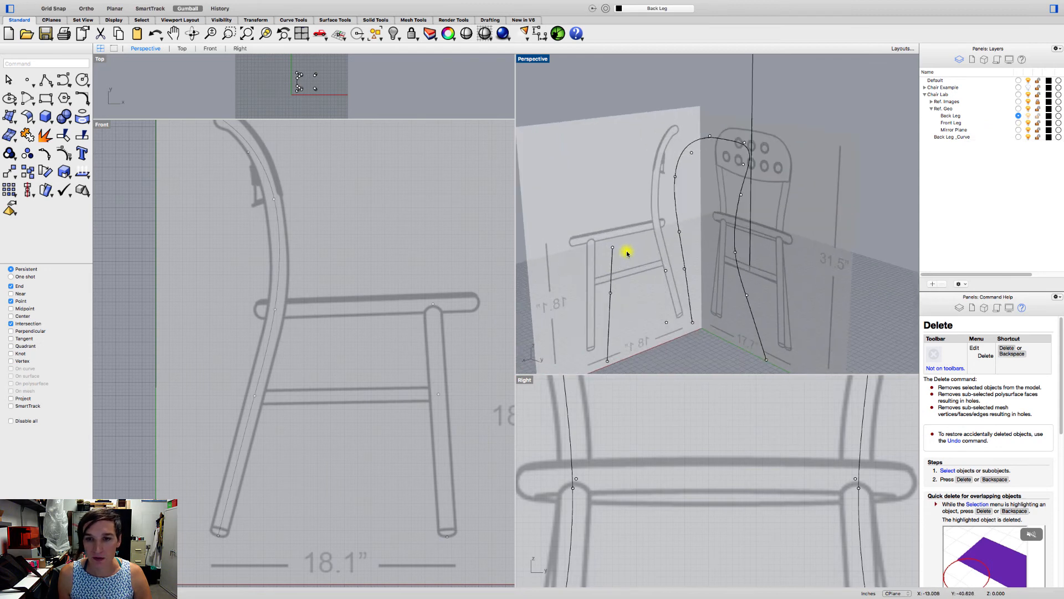
scroll(667, 266, up, 3)
scroll(668, 266, down, 9)
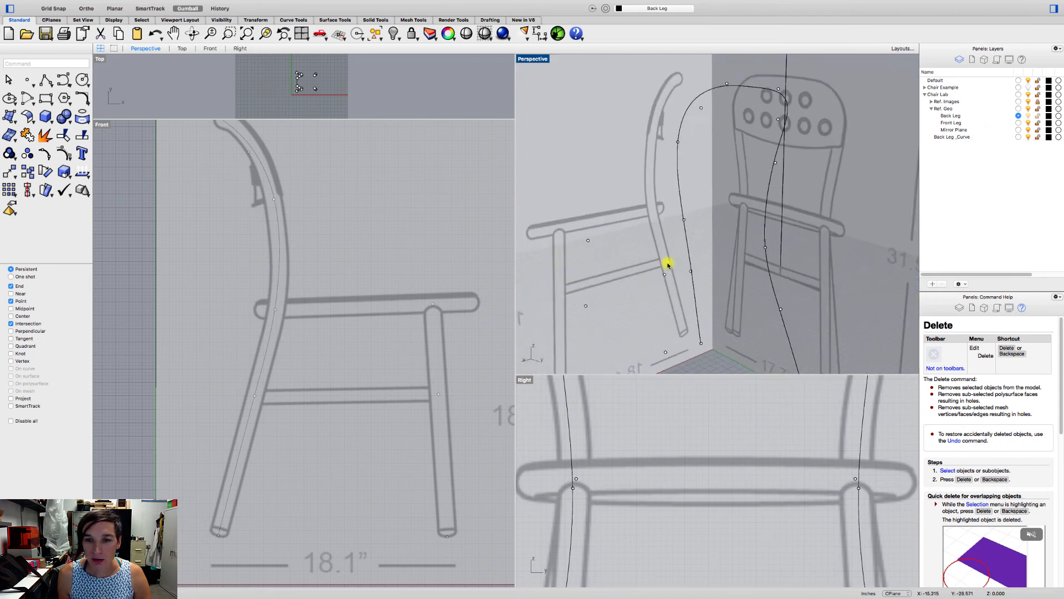
scroll(668, 265, up, 6)
right_drag(670, 266, 715, 230)
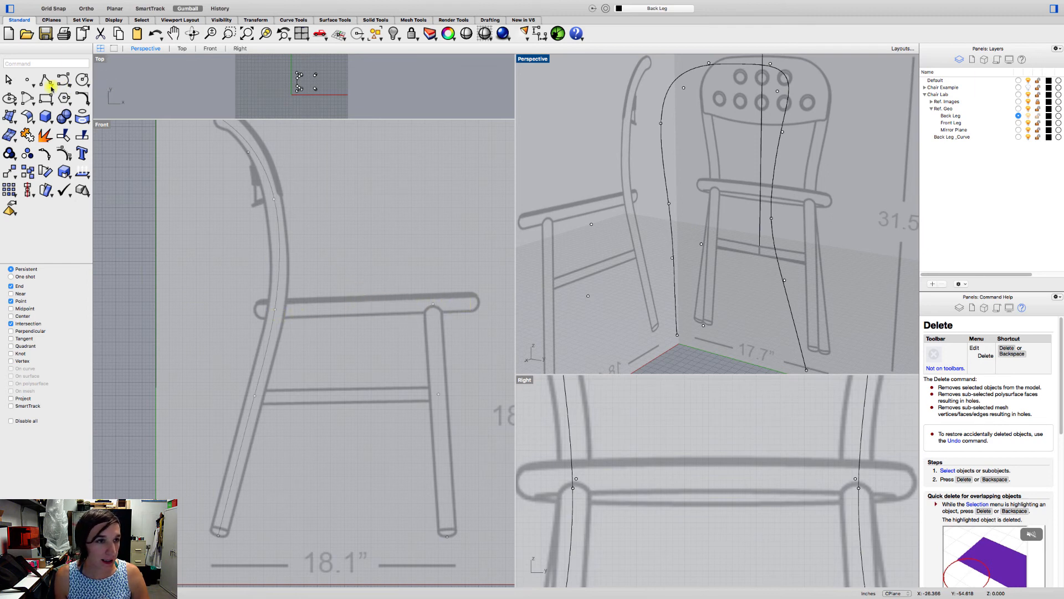
Step: Check the front leg line and the seat-height point on the back leg curve as references for a circle
click(89, 87)
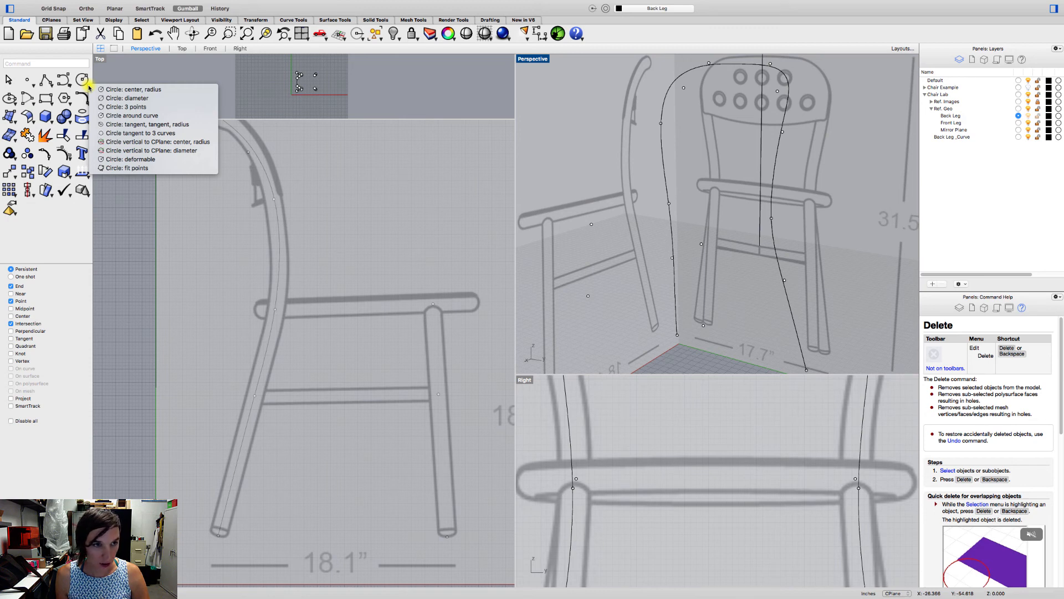
click(104, 221)
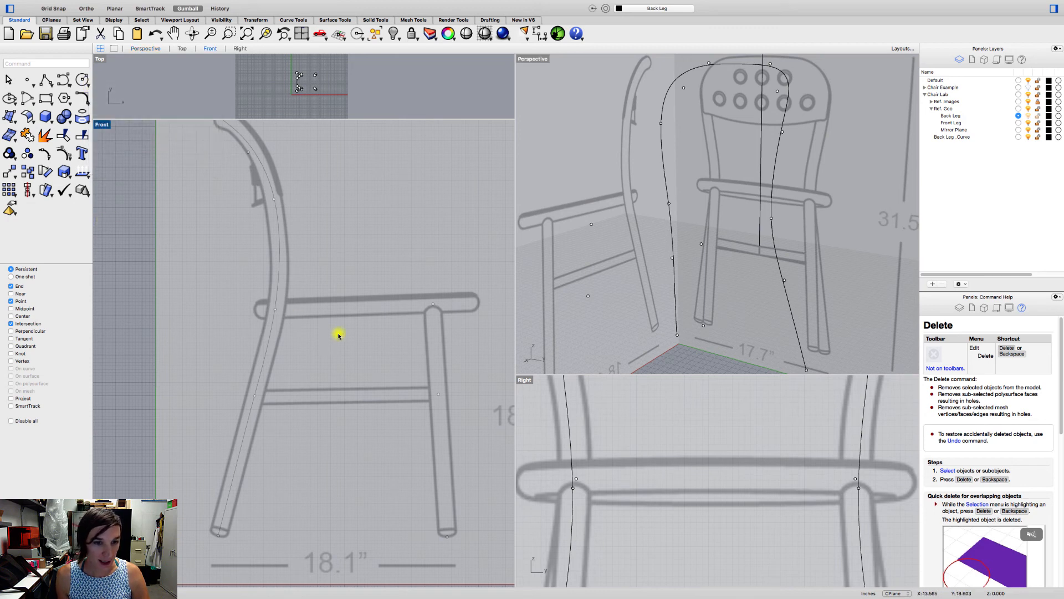
click(591, 227)
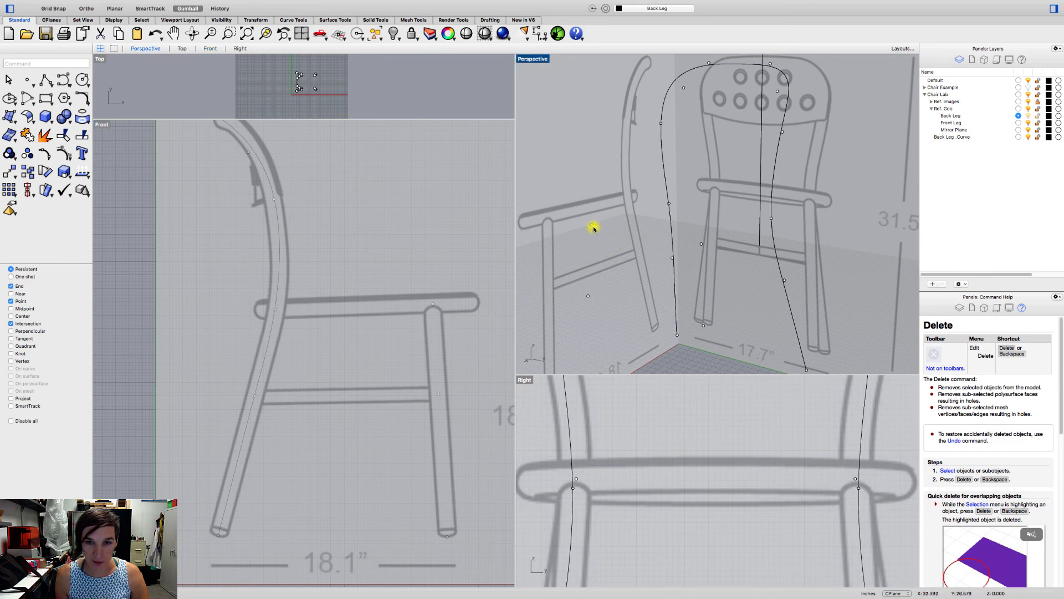
click(586, 232)
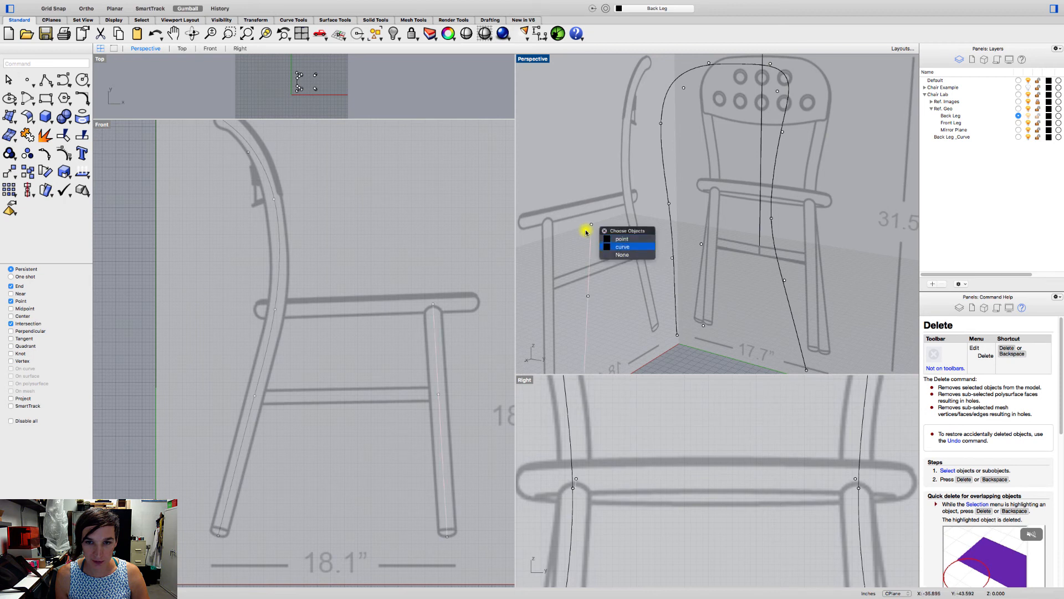
click(632, 246)
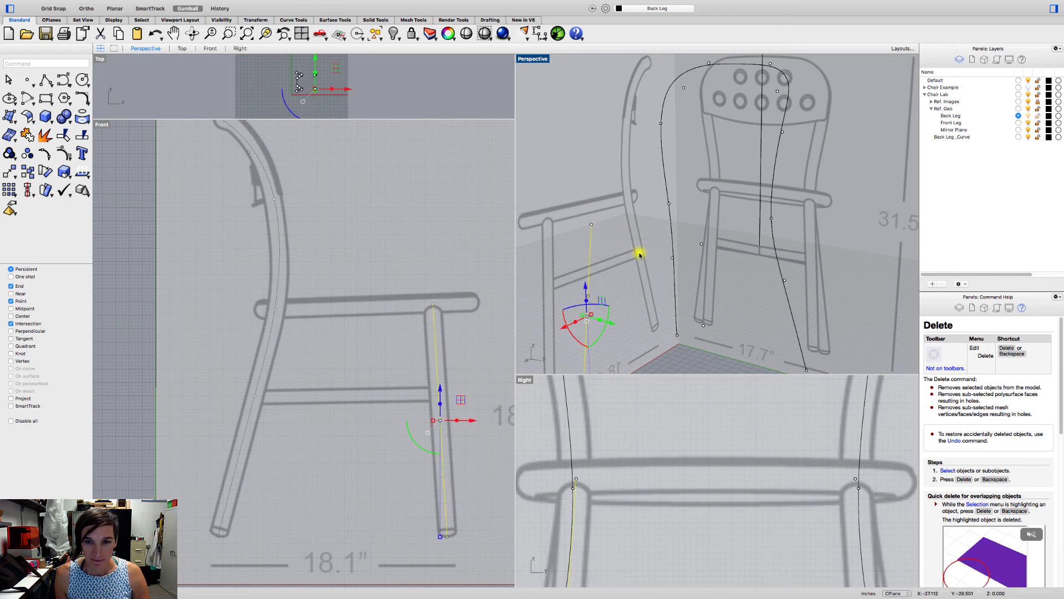
scroll(642, 254, down, 3)
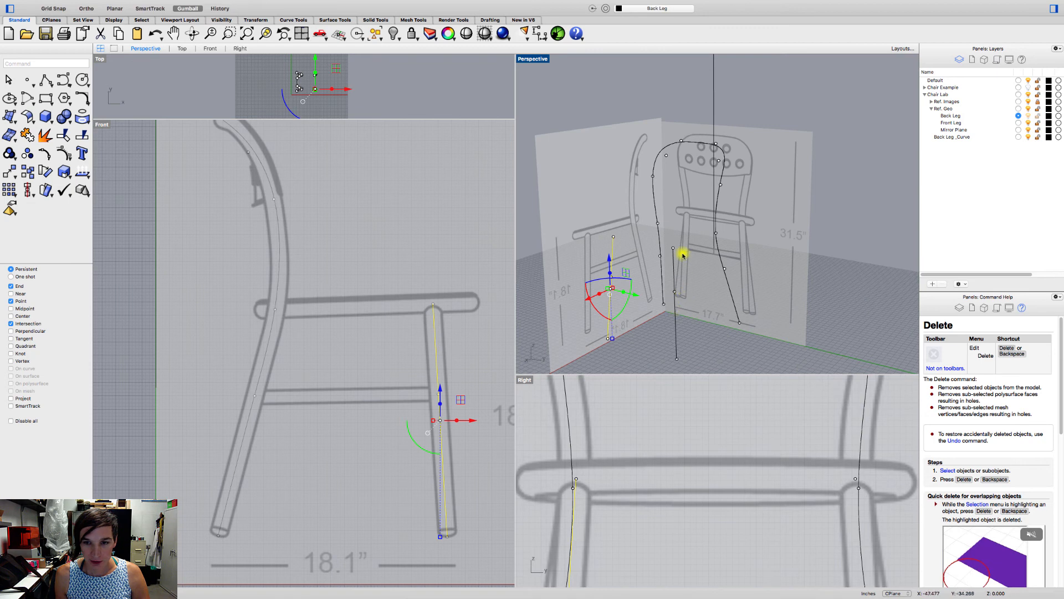
click(658, 226)
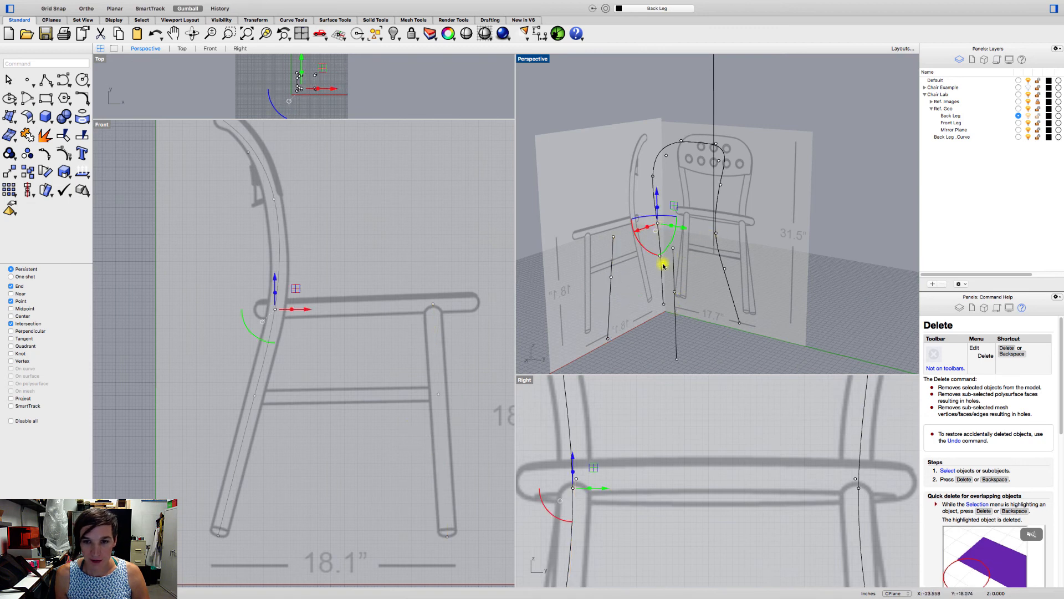
click(648, 343)
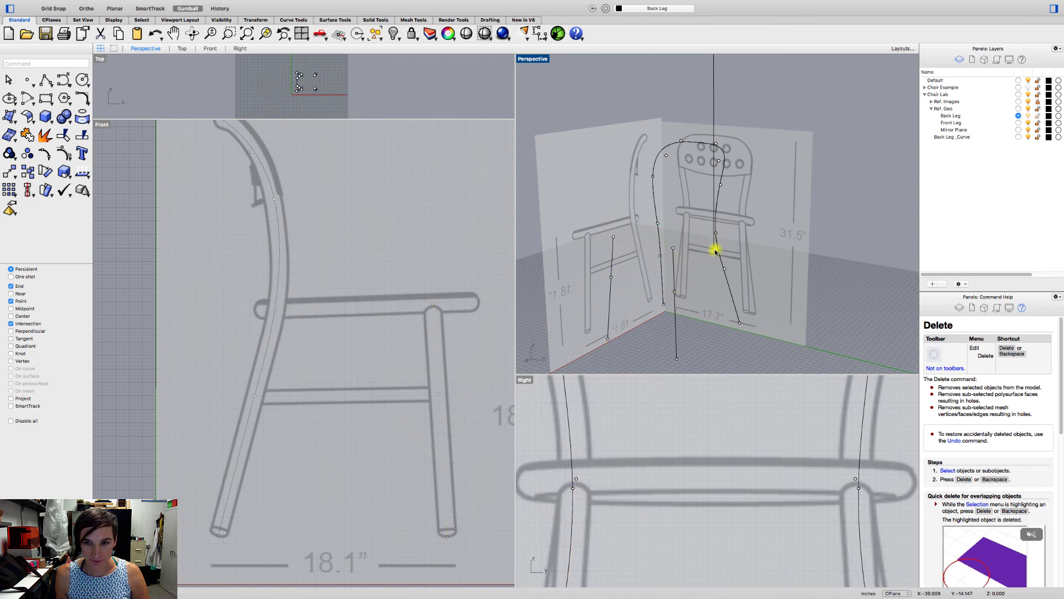
Step: Draw a three-point circle through the top of one front leg line and both seat-height points on the back leg curve
click(88, 85)
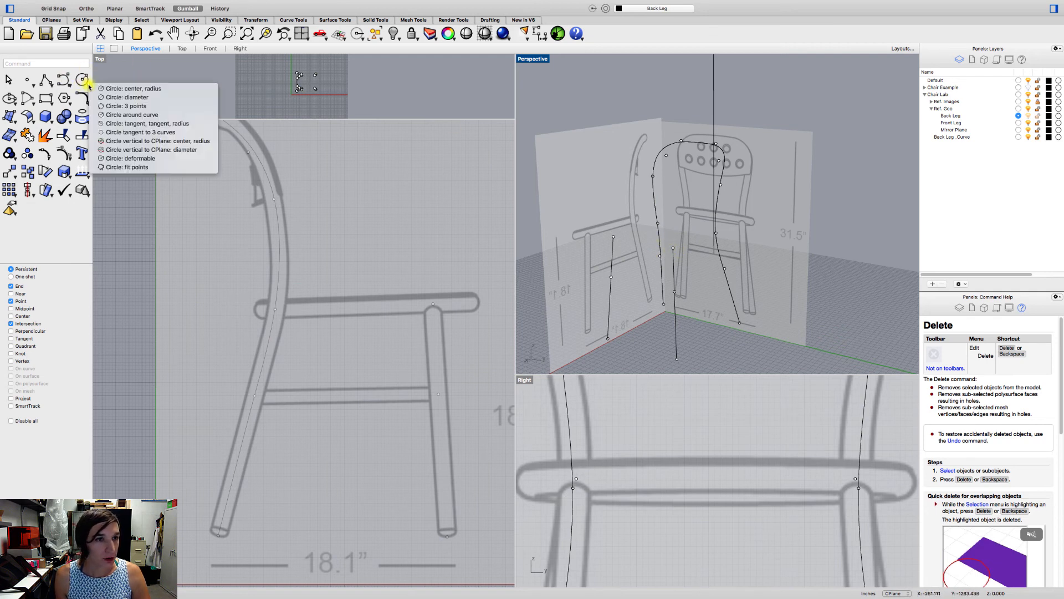
click(133, 106)
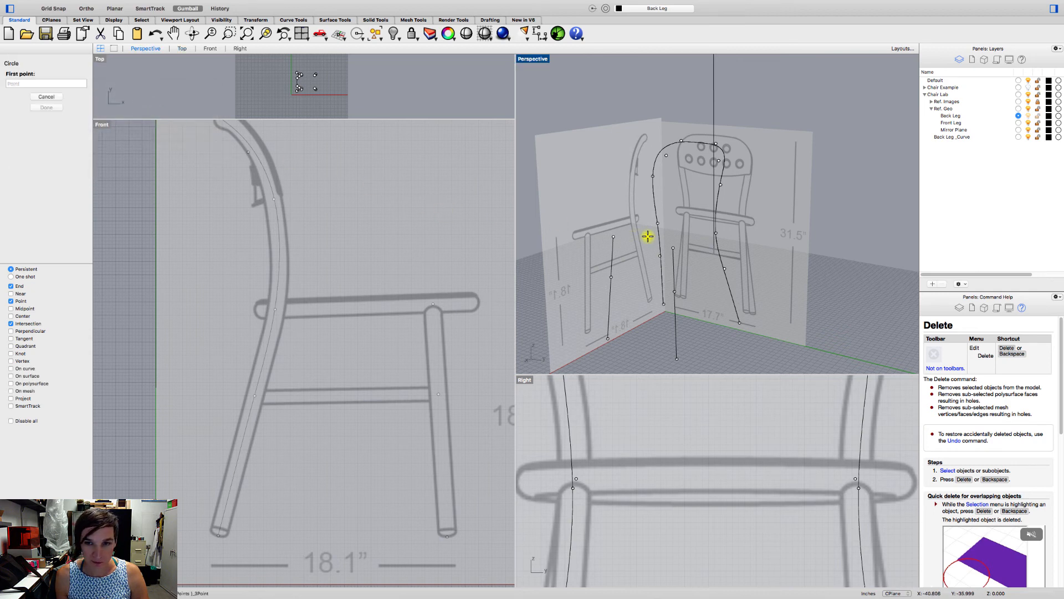
scroll(655, 231, up, 3)
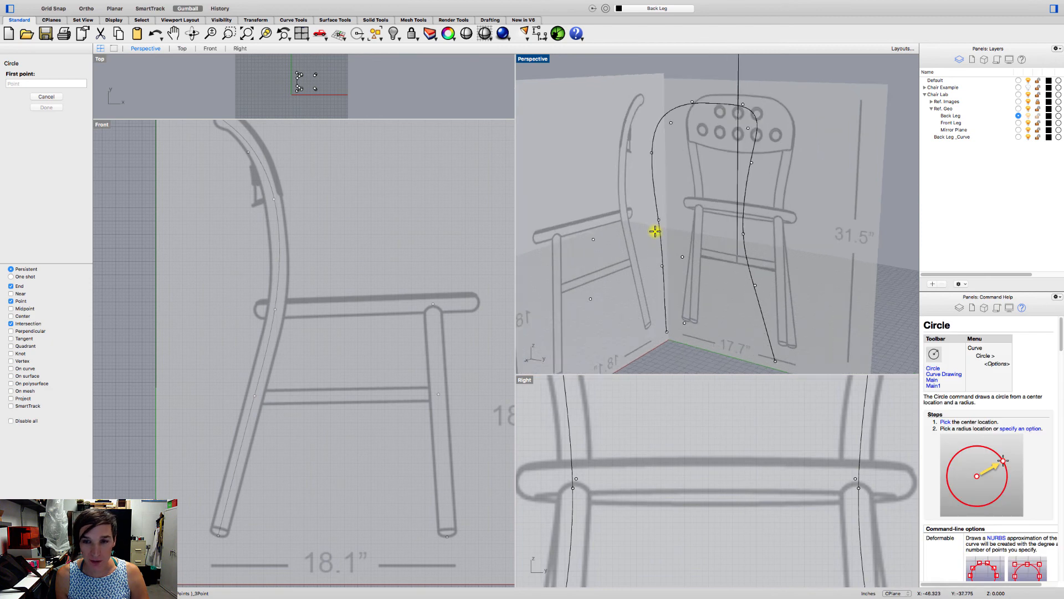
scroll(655, 231, down, 4)
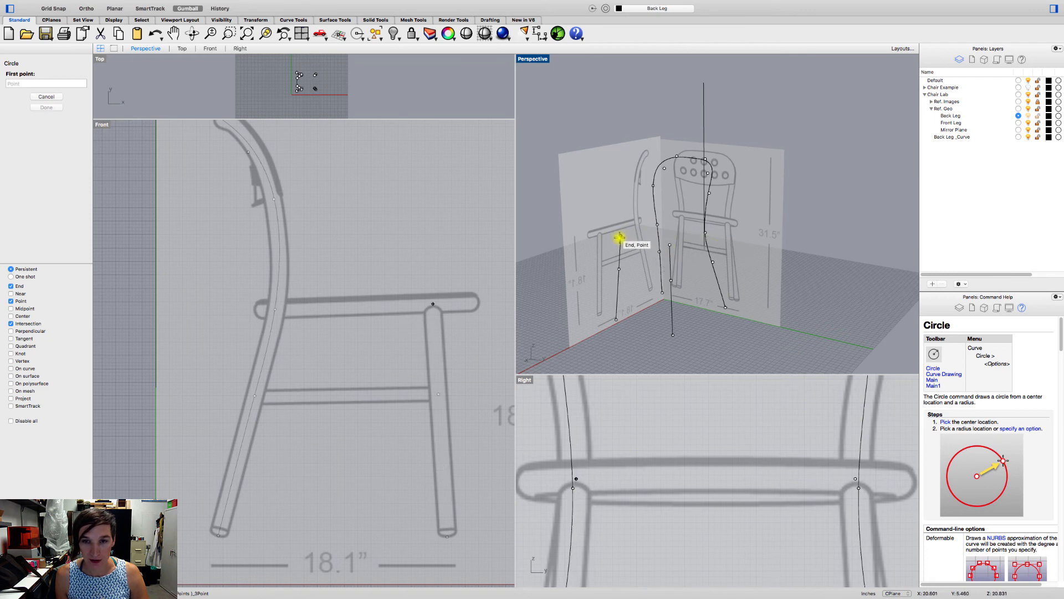
shift+right_drag(630, 231, 612, 253)
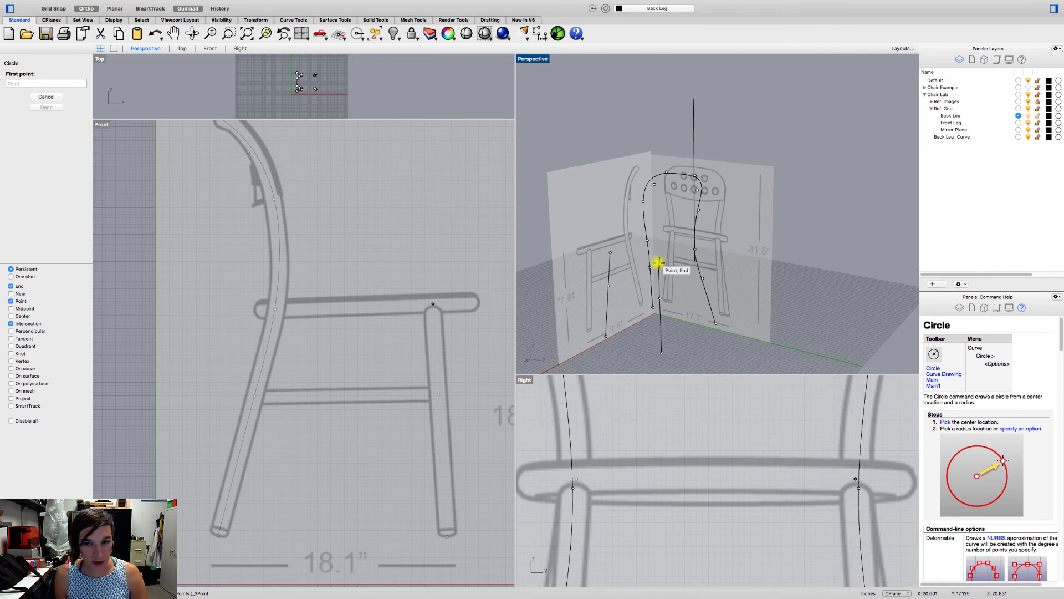
scroll(646, 246, up, 3)
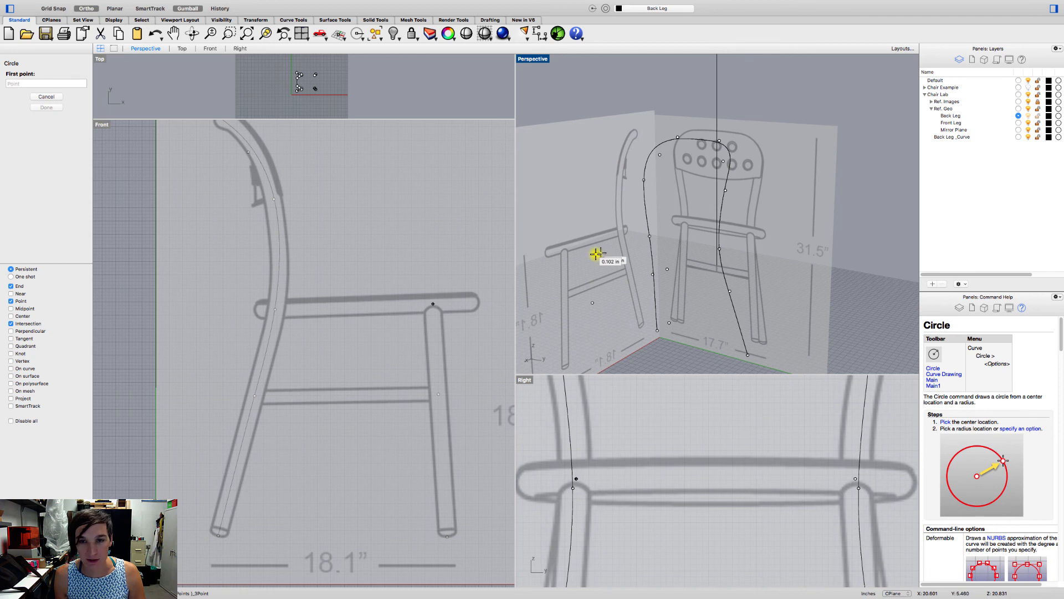
click(596, 253)
key(F8)
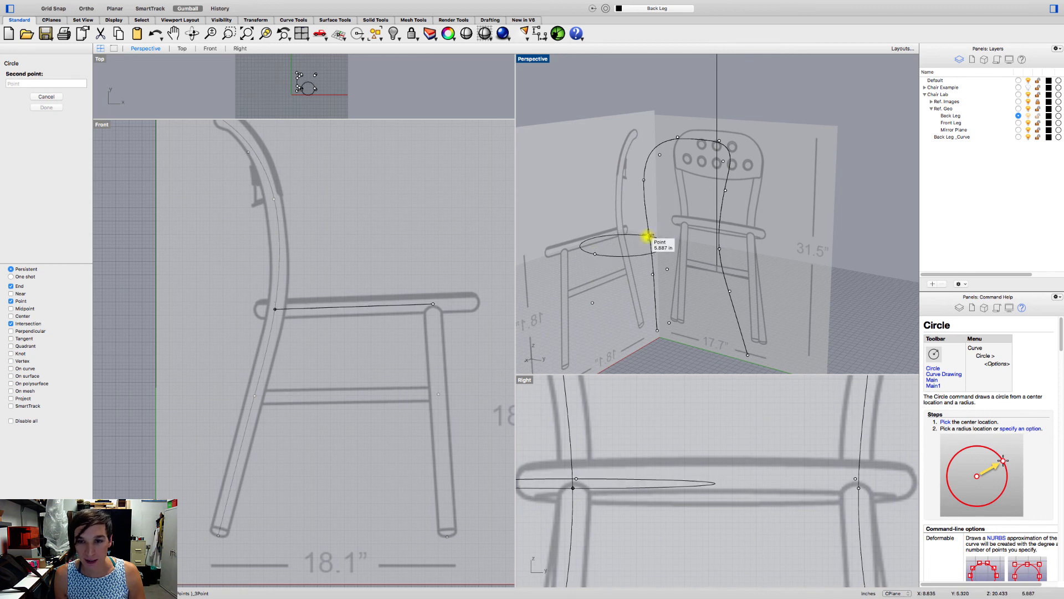
click(649, 236)
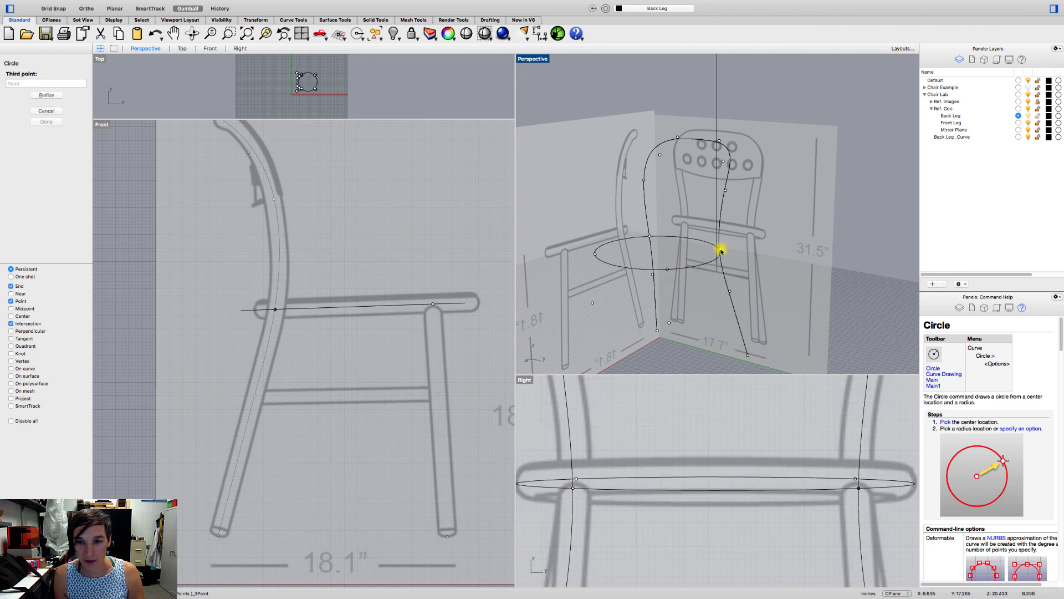
click(739, 261)
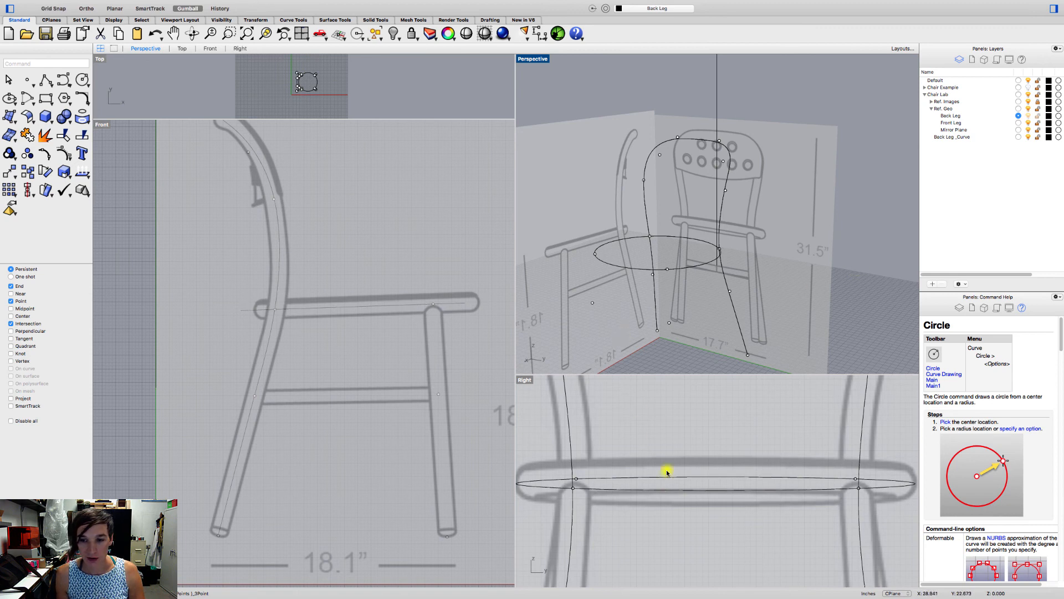
scroll(755, 459, up, 8)
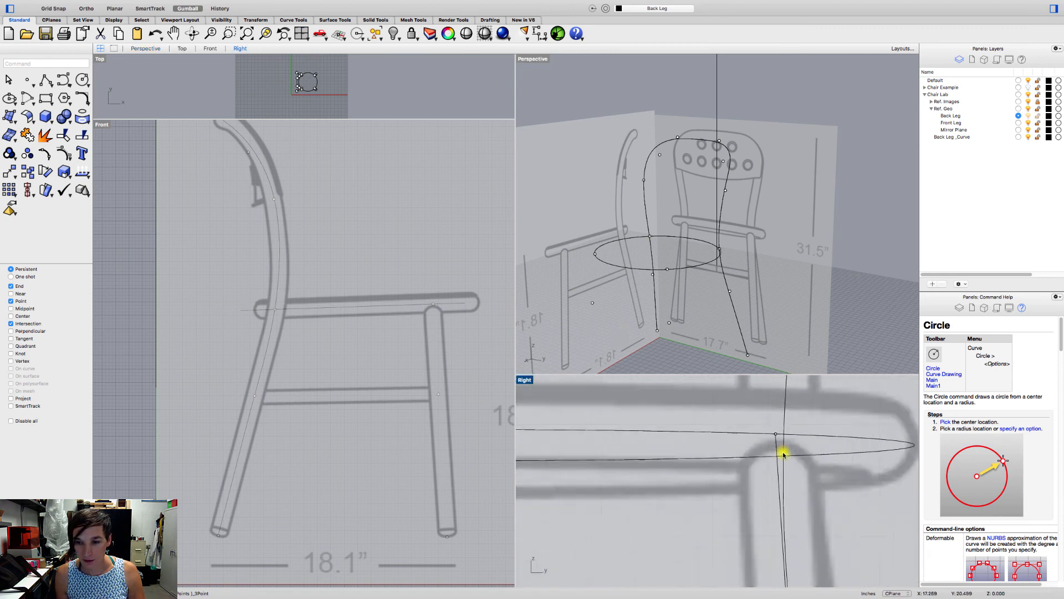
scroll(786, 459, down, 3)
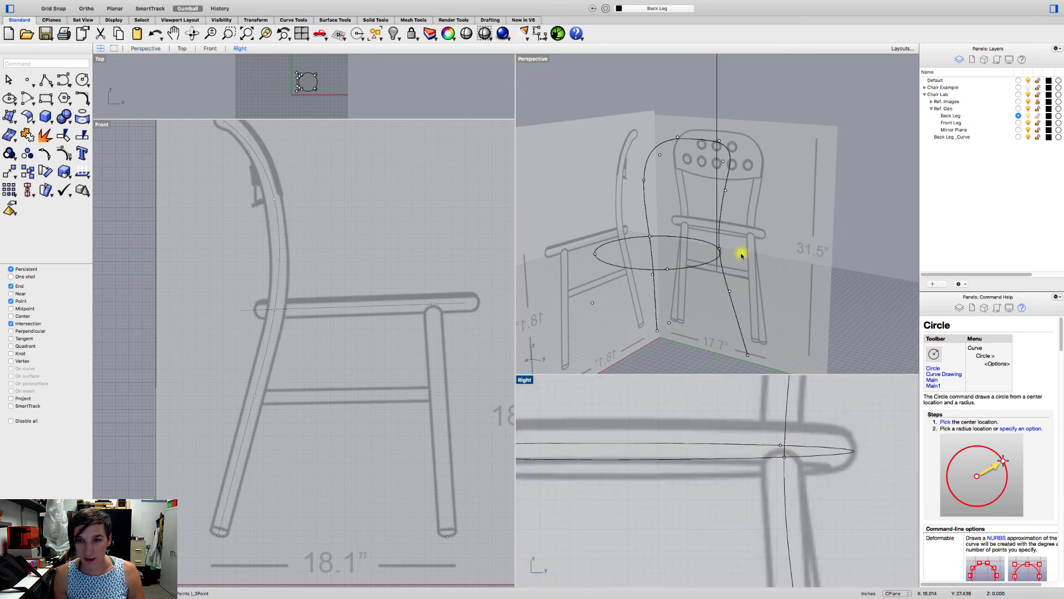
Step: Delete the top point of the other front leg line, the one not used to draw the circle
scroll(715, 253, up, 8)
mouse_move(682, 246)
right_down()
mouse_move(717, 233)
mouse_move(663, 285)
mouse_move(684, 294)
mouse_move(675, 261)
right_up()
click(674, 261)
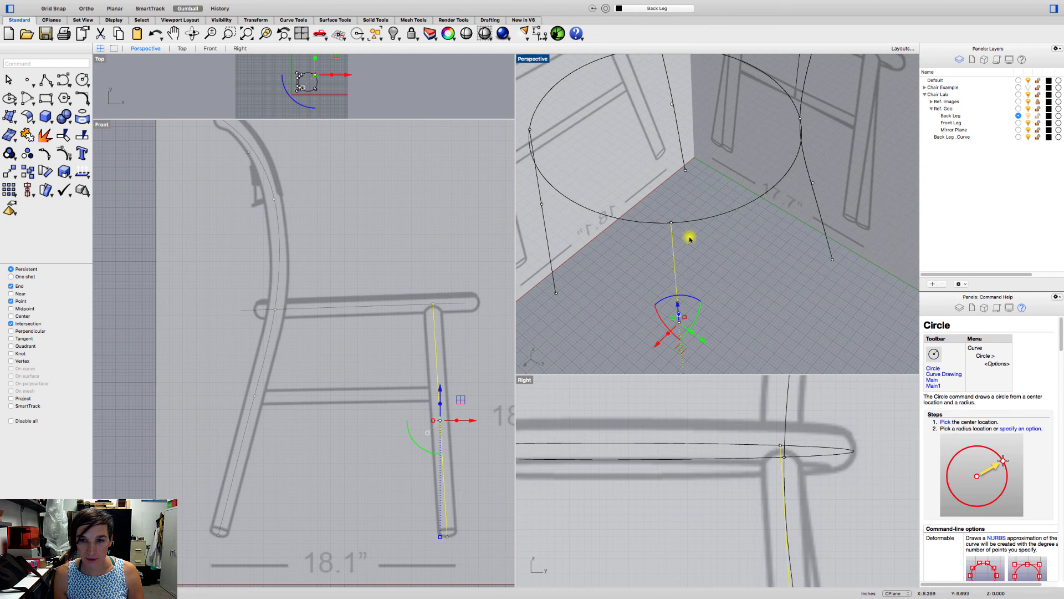
key(Delete)
click(670, 225)
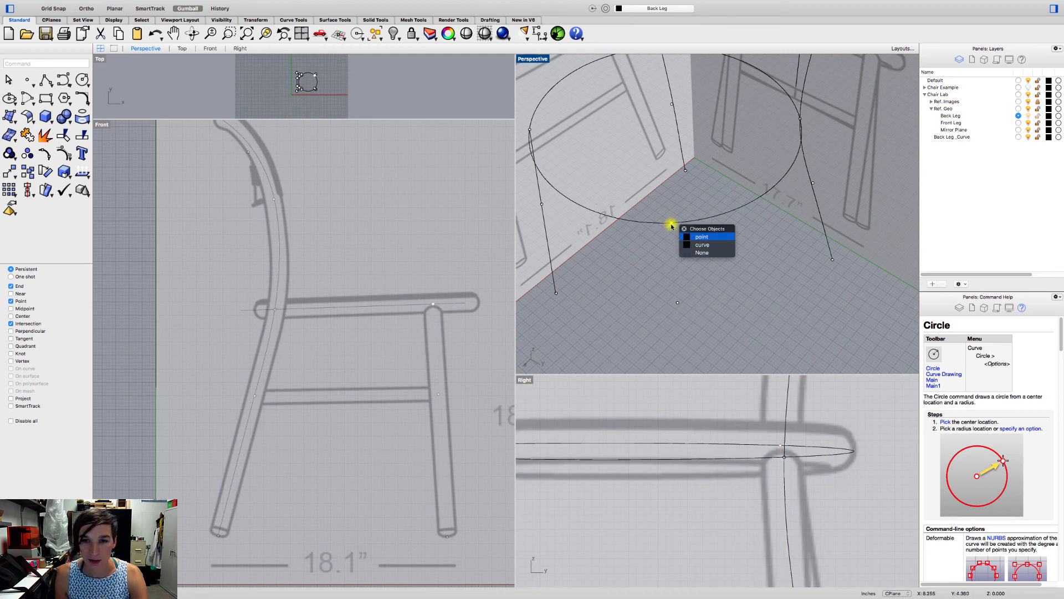
click(698, 238)
key(Delete)
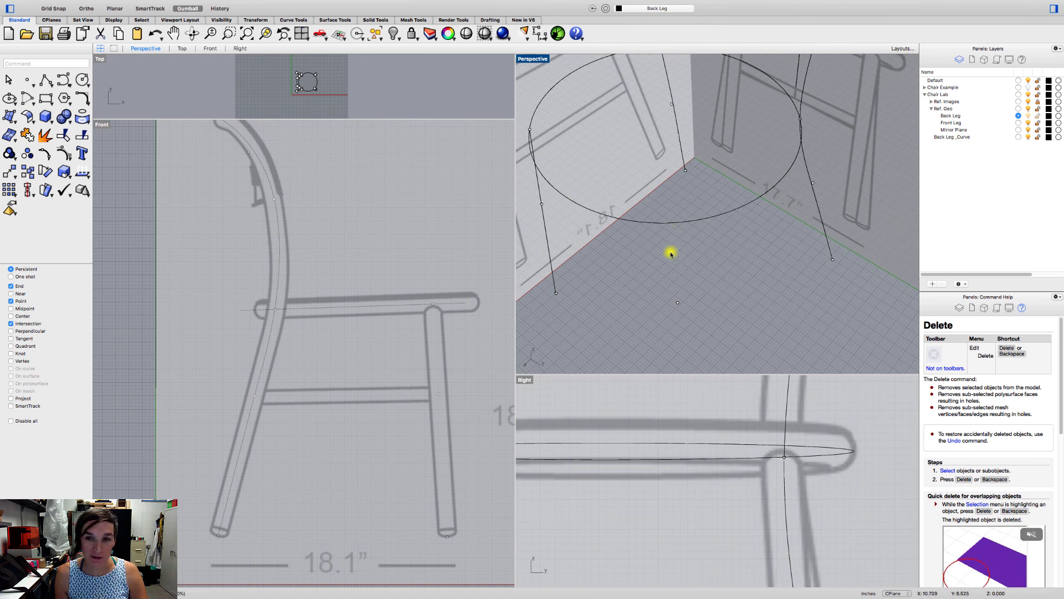
Step: Create an intersection point between the circle and the front leg line whose top point is missing
click(89, 122)
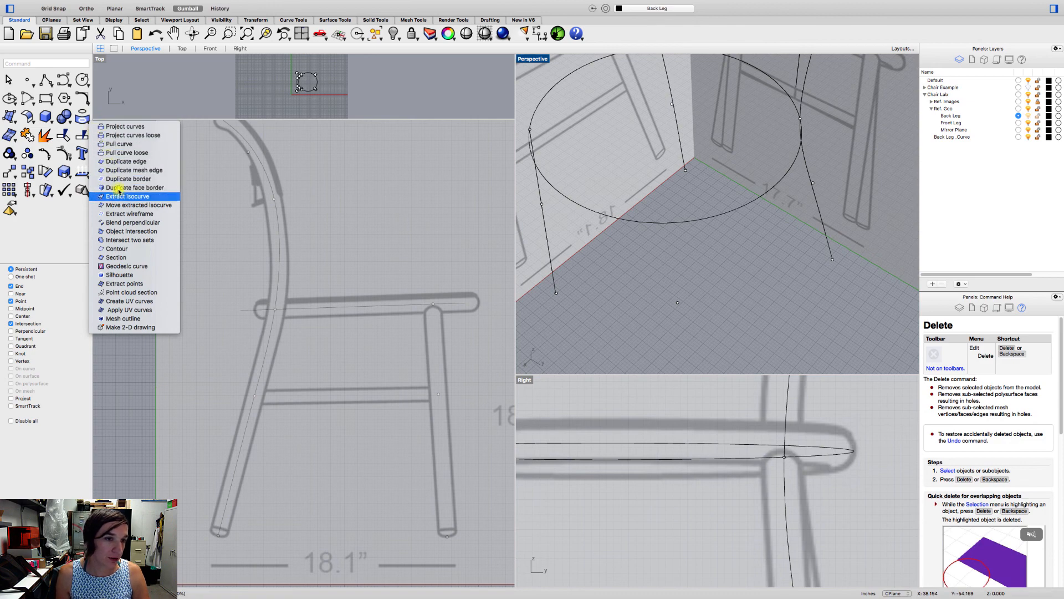
click(125, 231)
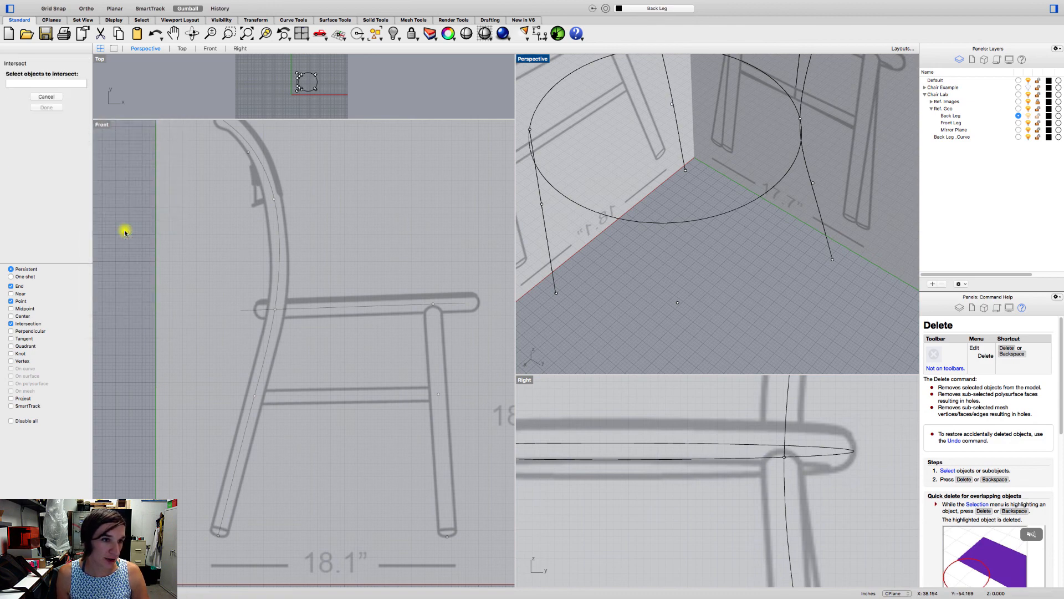
click(669, 223)
click(676, 269)
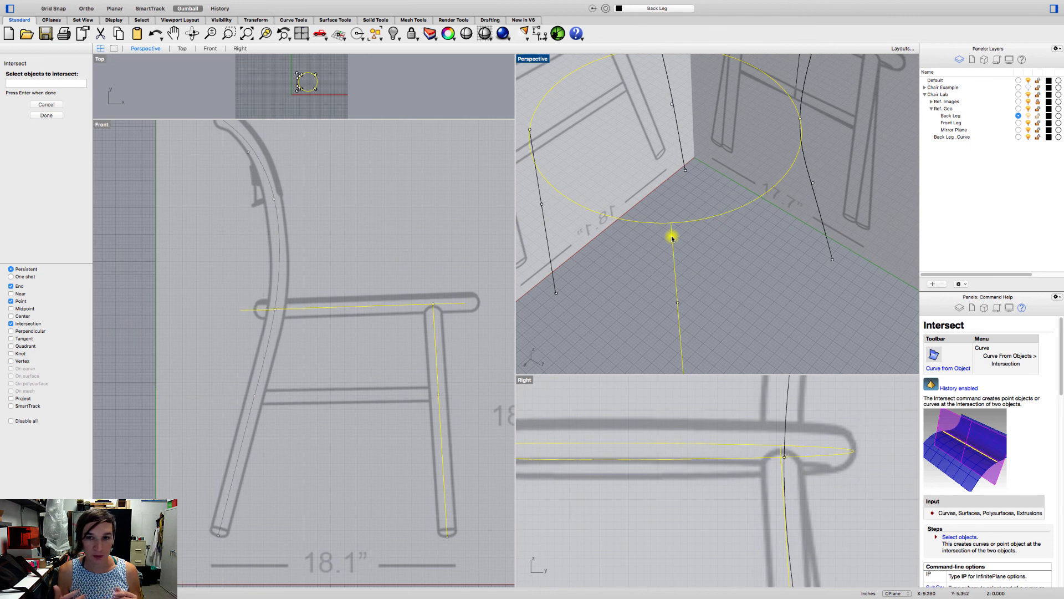
key(Return)
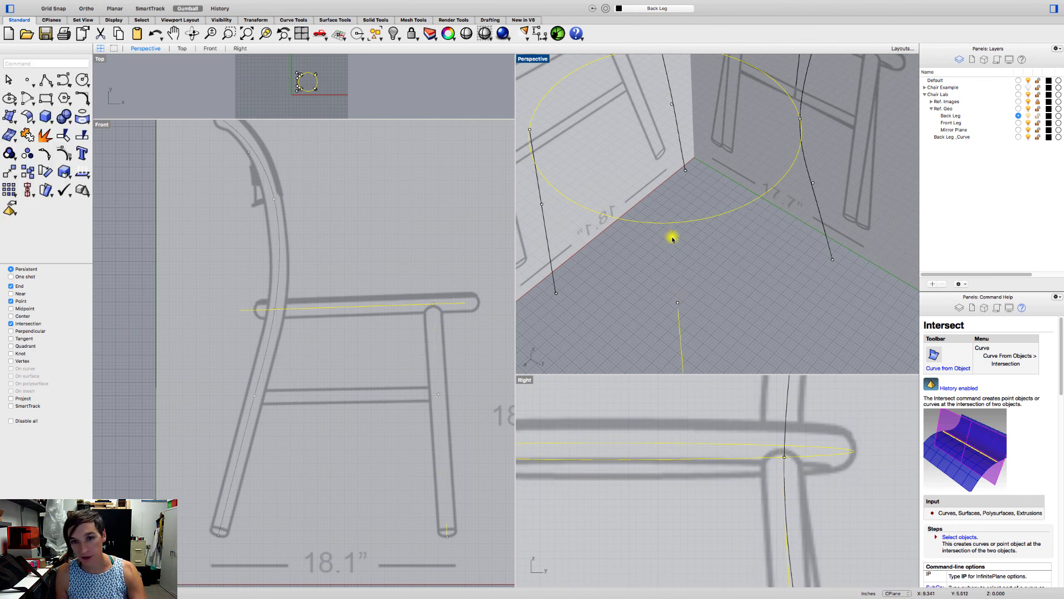
click(747, 270)
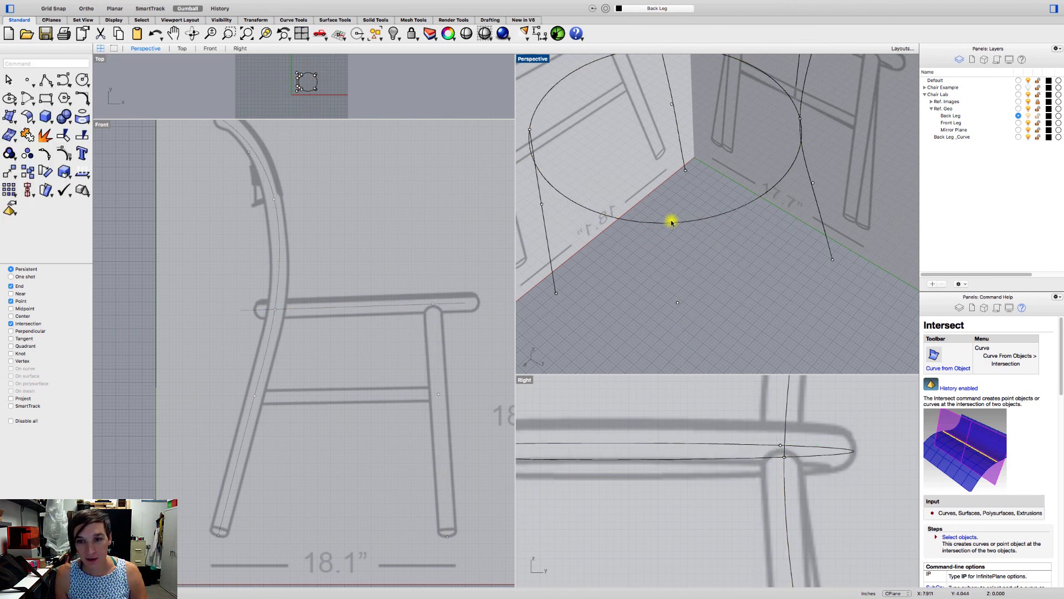
Step: Delete the intersection point where the circle meets the front leg line
scroll(672, 224, up, 1)
scroll(671, 224, up, 2)
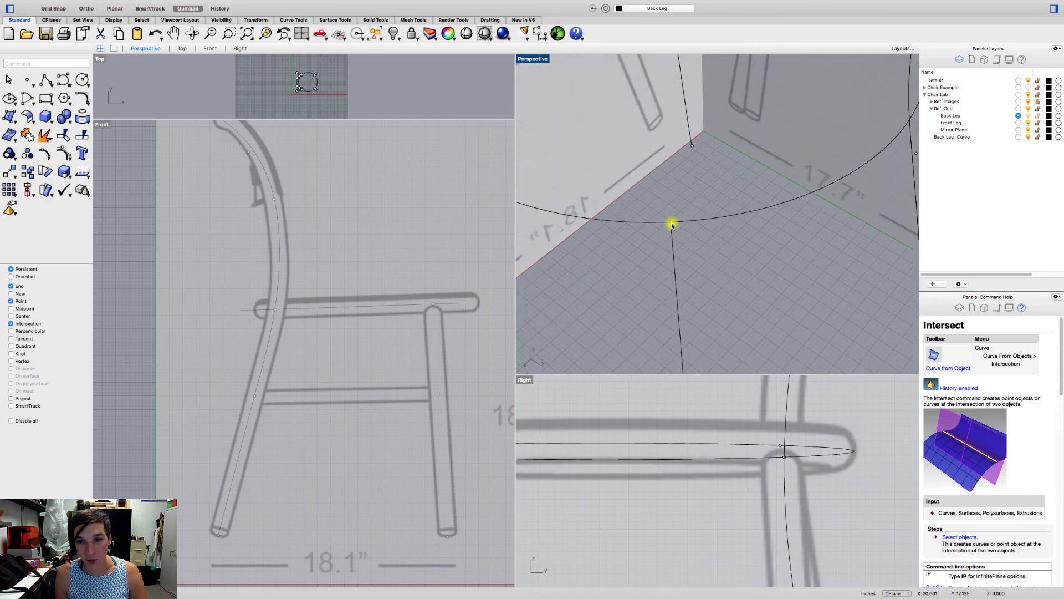
click(671, 224)
key(Delete)
scroll(671, 224, down, 5)
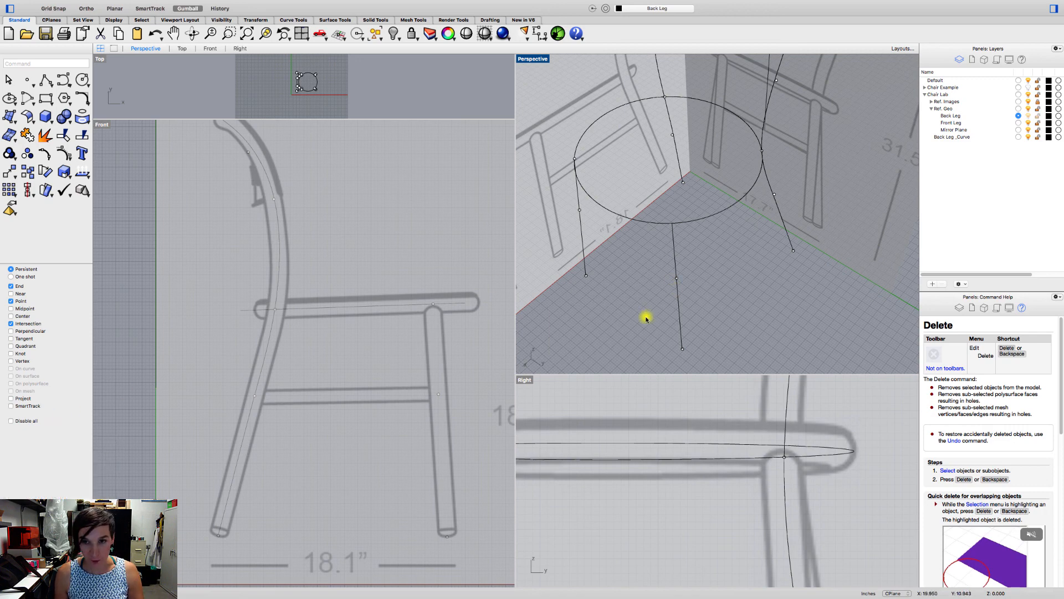
right_drag(643, 316, 665, 283)
scroll(723, 288, down, 10)
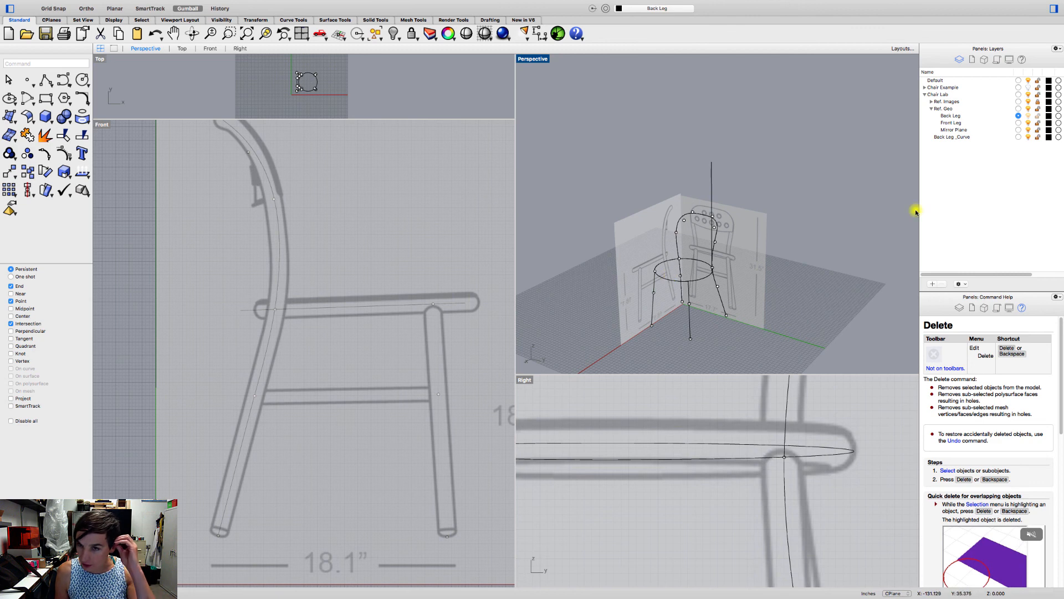
Step: Collapse the Ref. Geo layer group
click(942, 138)
click(945, 166)
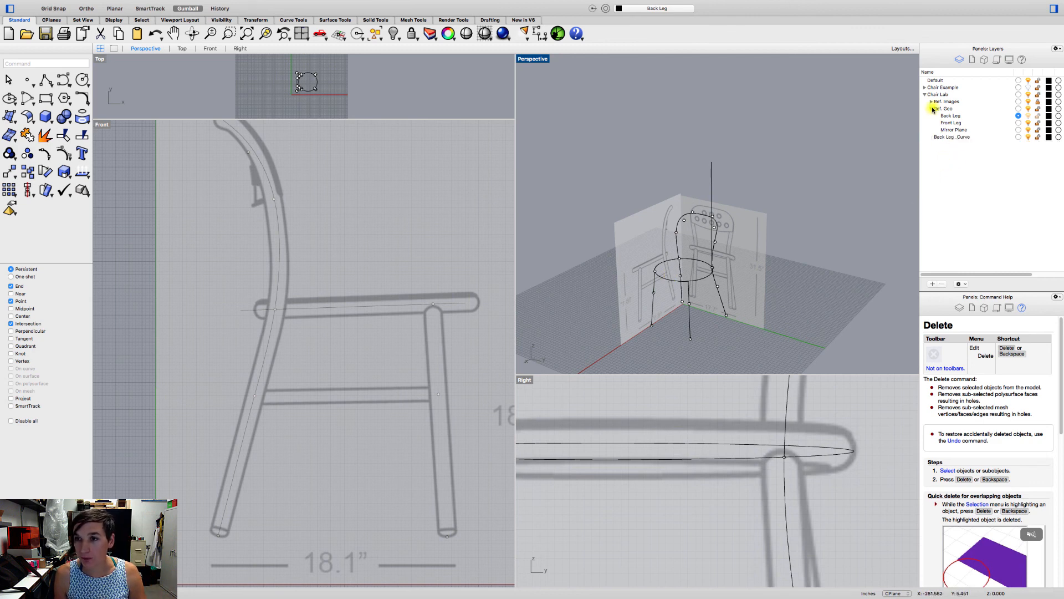
click(932, 110)
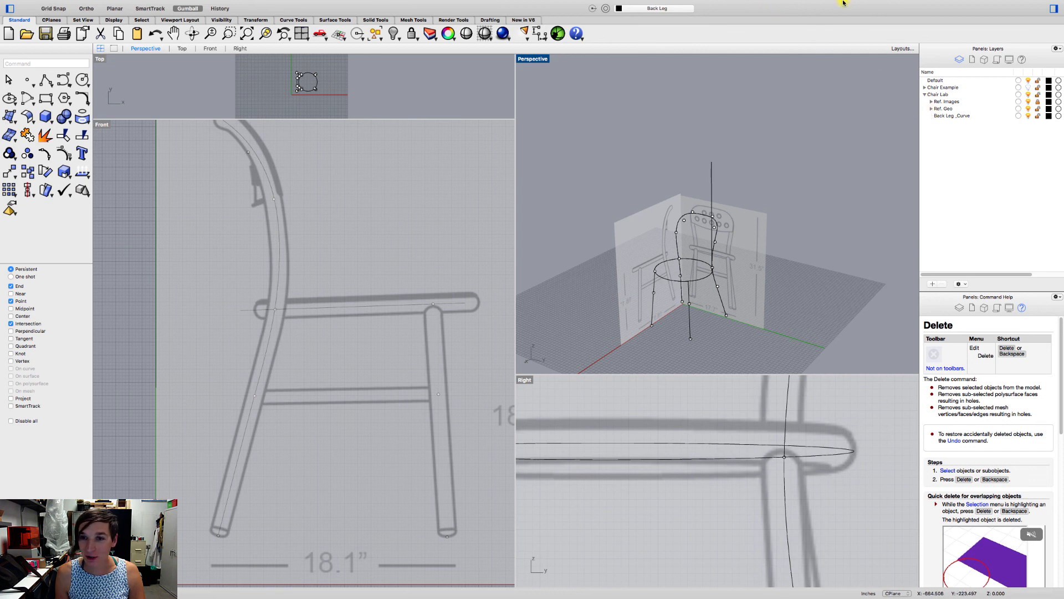
mouse_move(843, 3)
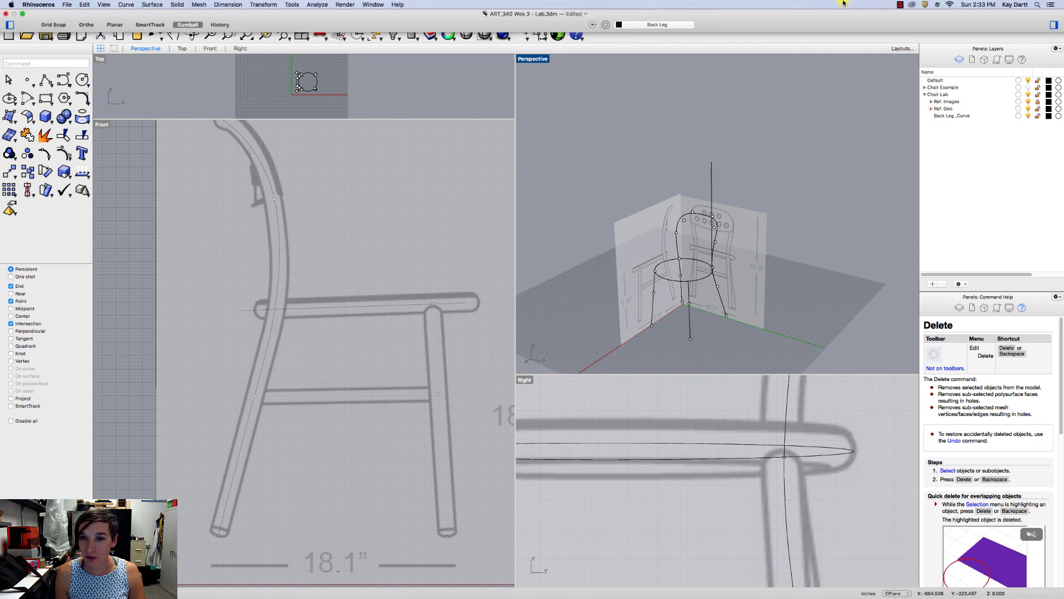
click(899, 7)
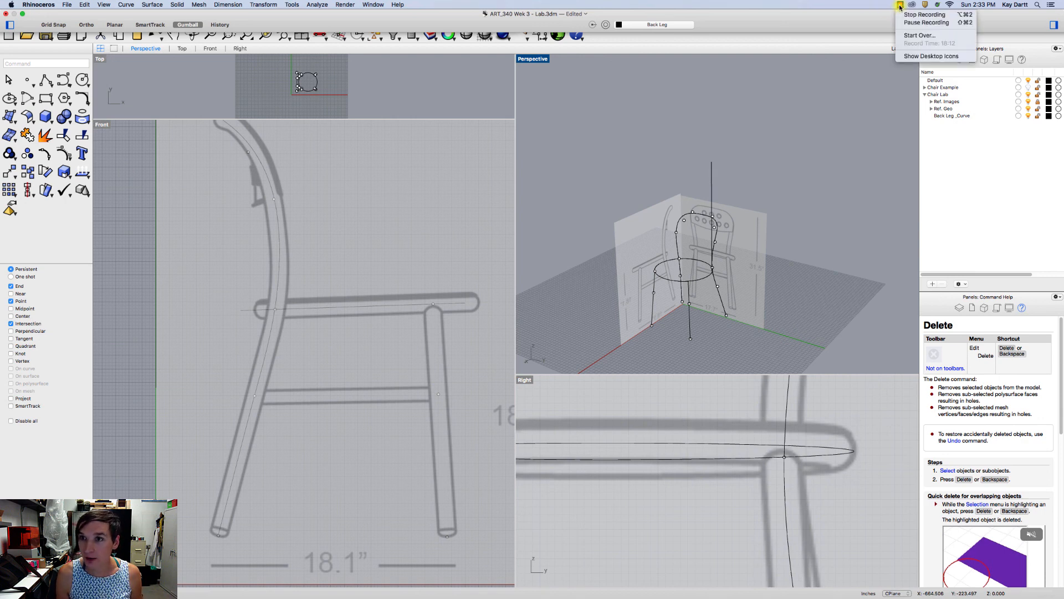